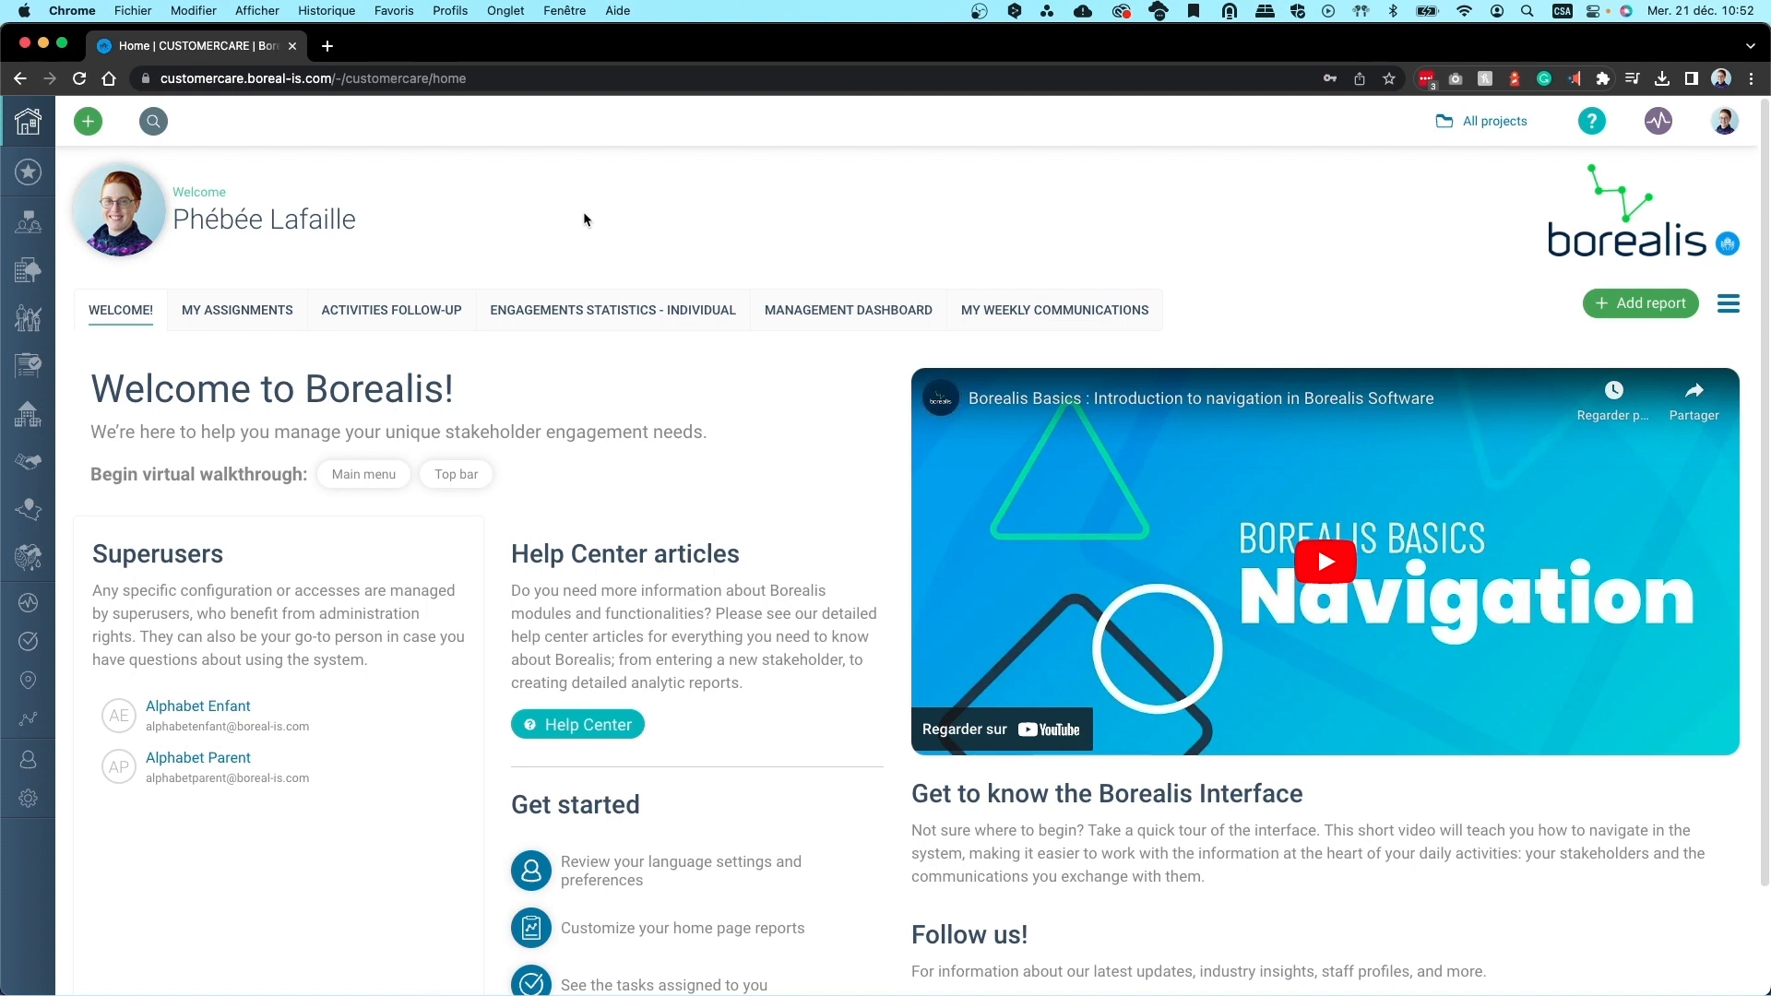
Open the Stakeholders flyout menu from the left sidebar on the home page
left_click(41, 230)
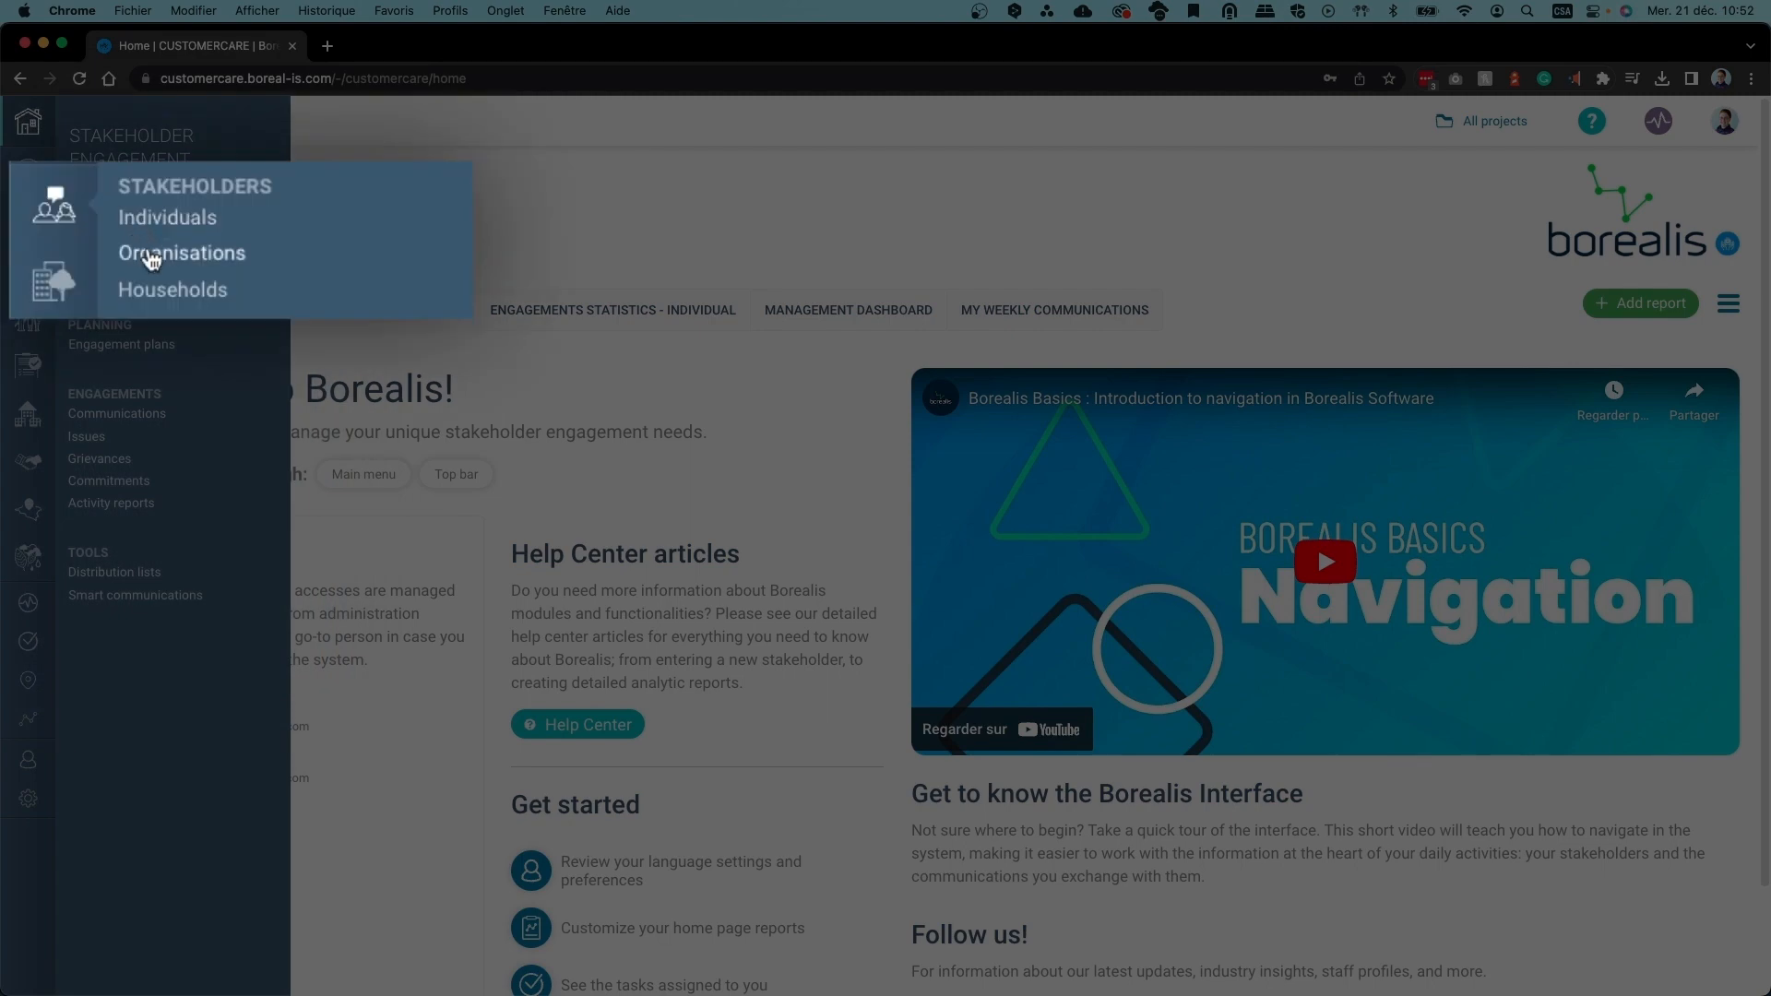
Open the Organisations register from the Stakeholders menu and scroll through it
left_click(90, 256)
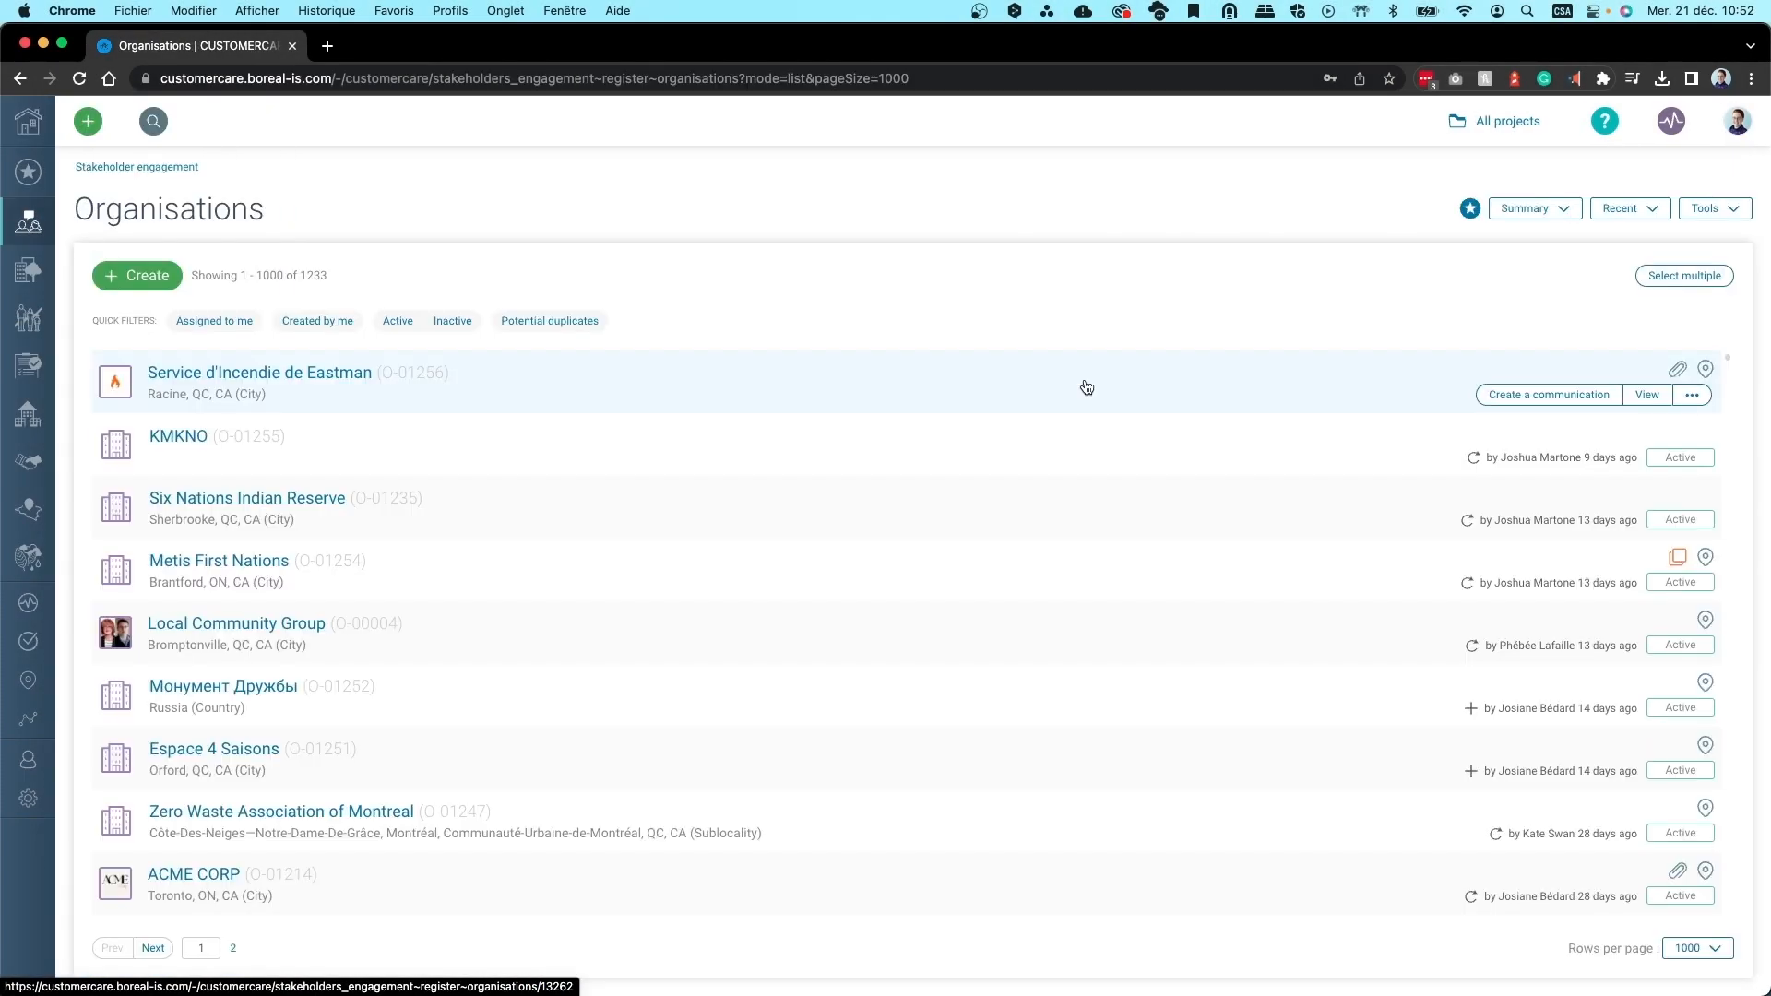
scroll(1050, 524, "down", 10)
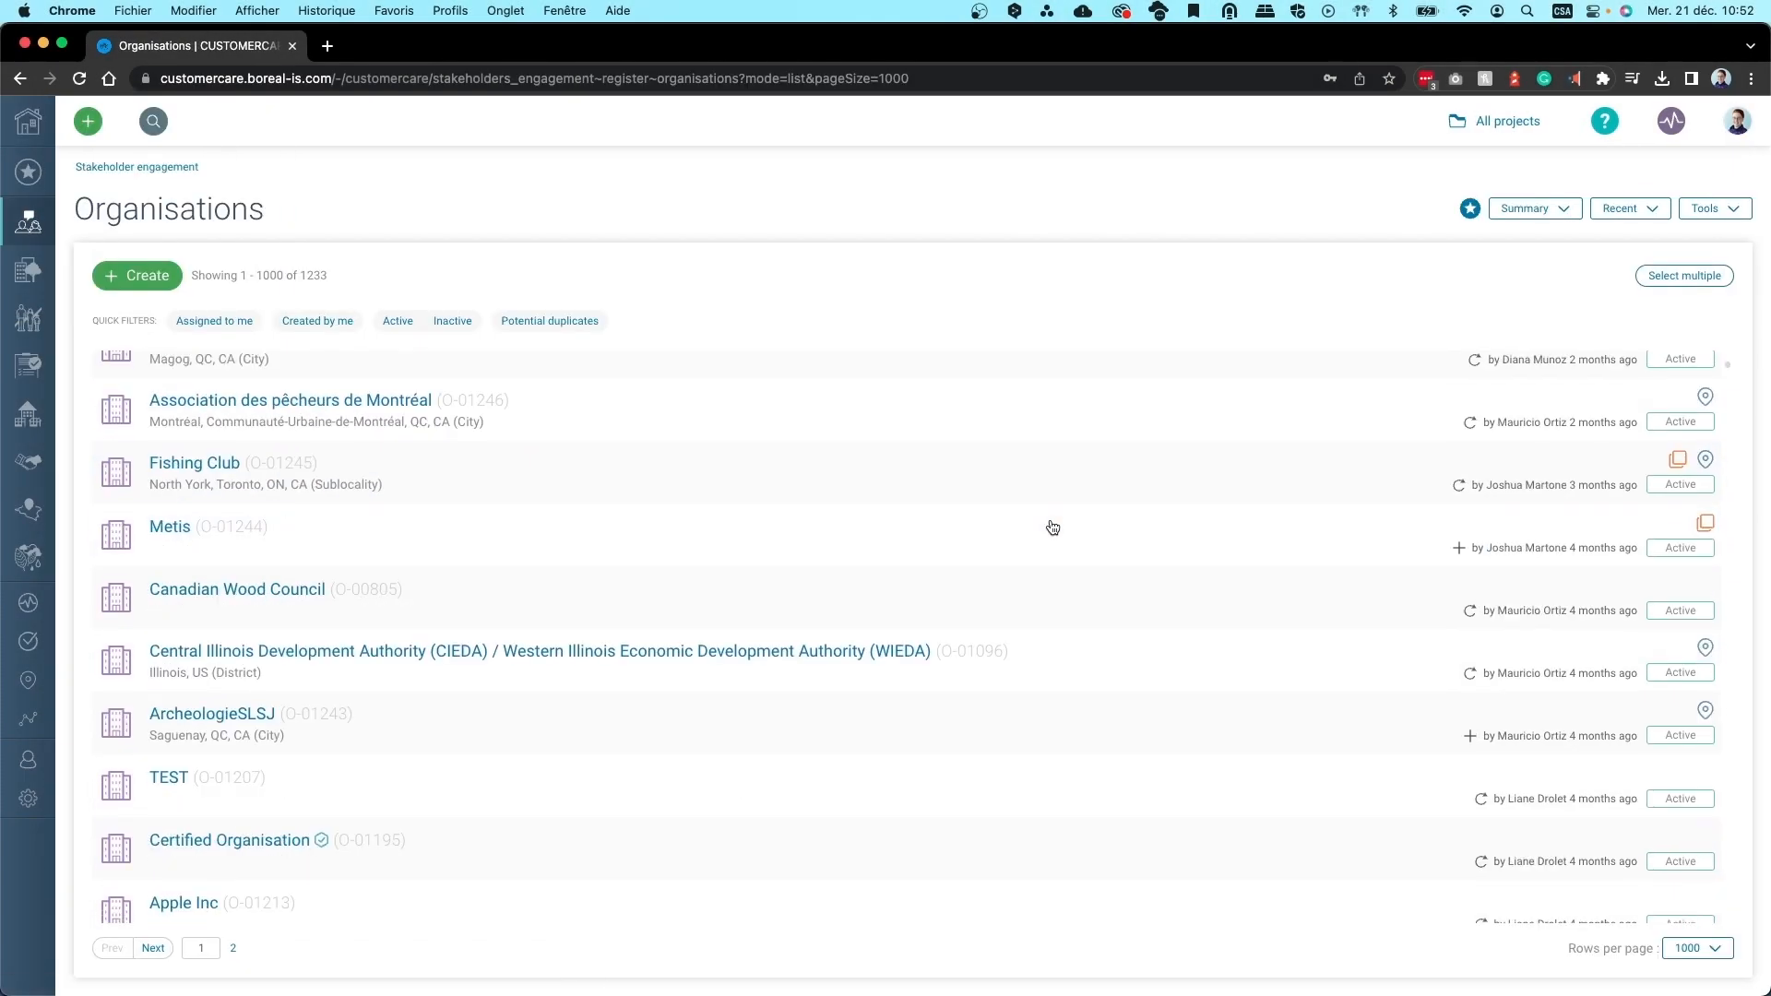
scroll(1054, 520, "up", 15)
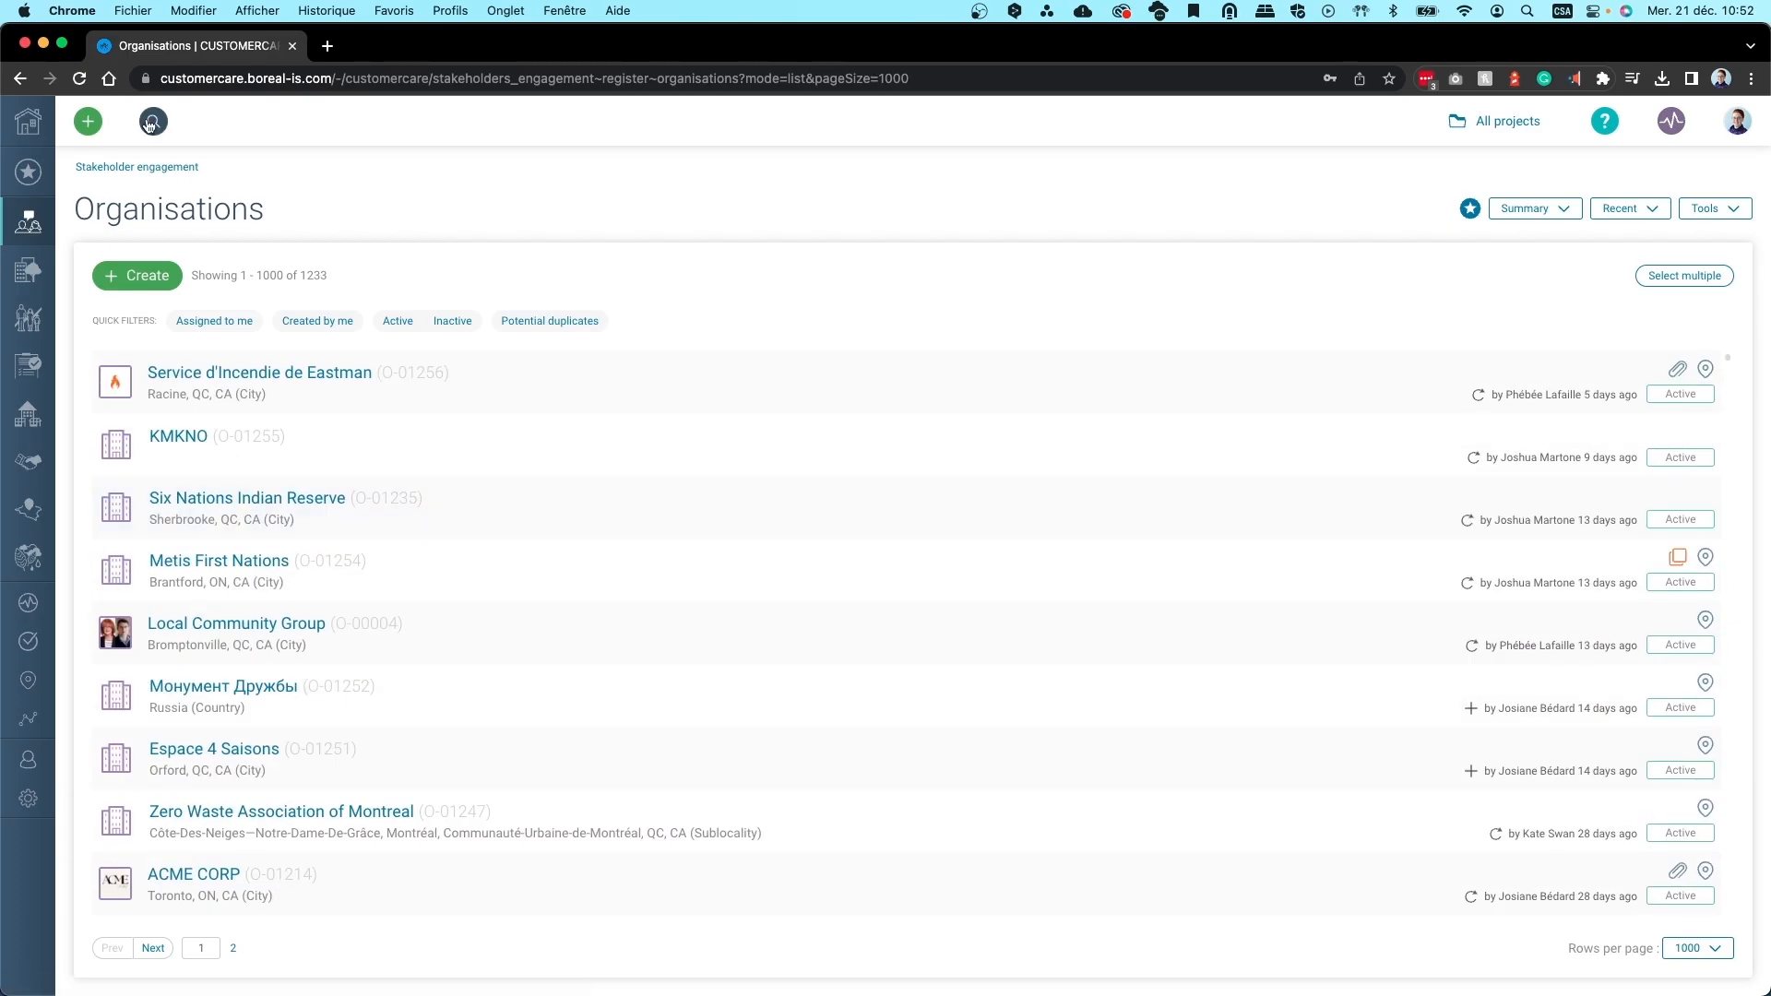
Search organisations for 'local', then toggle the Assigned to me filter on and off
left_click(151, 125)
type("local")
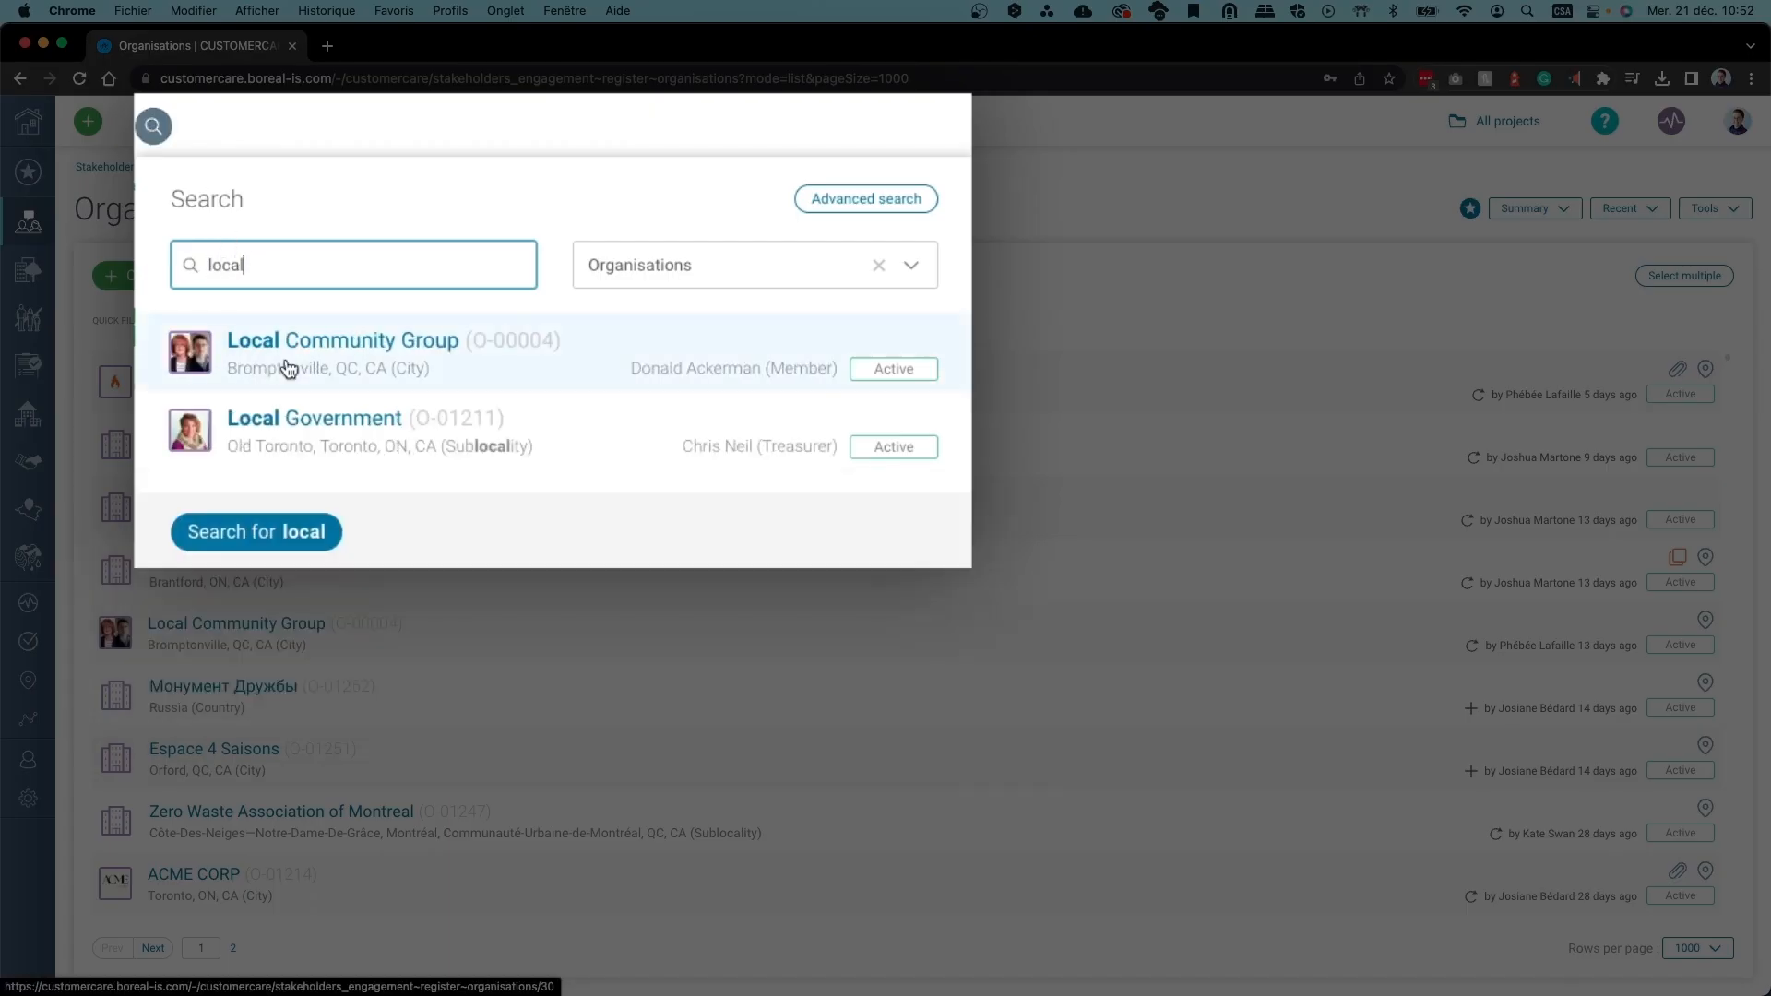
left_click(244, 117)
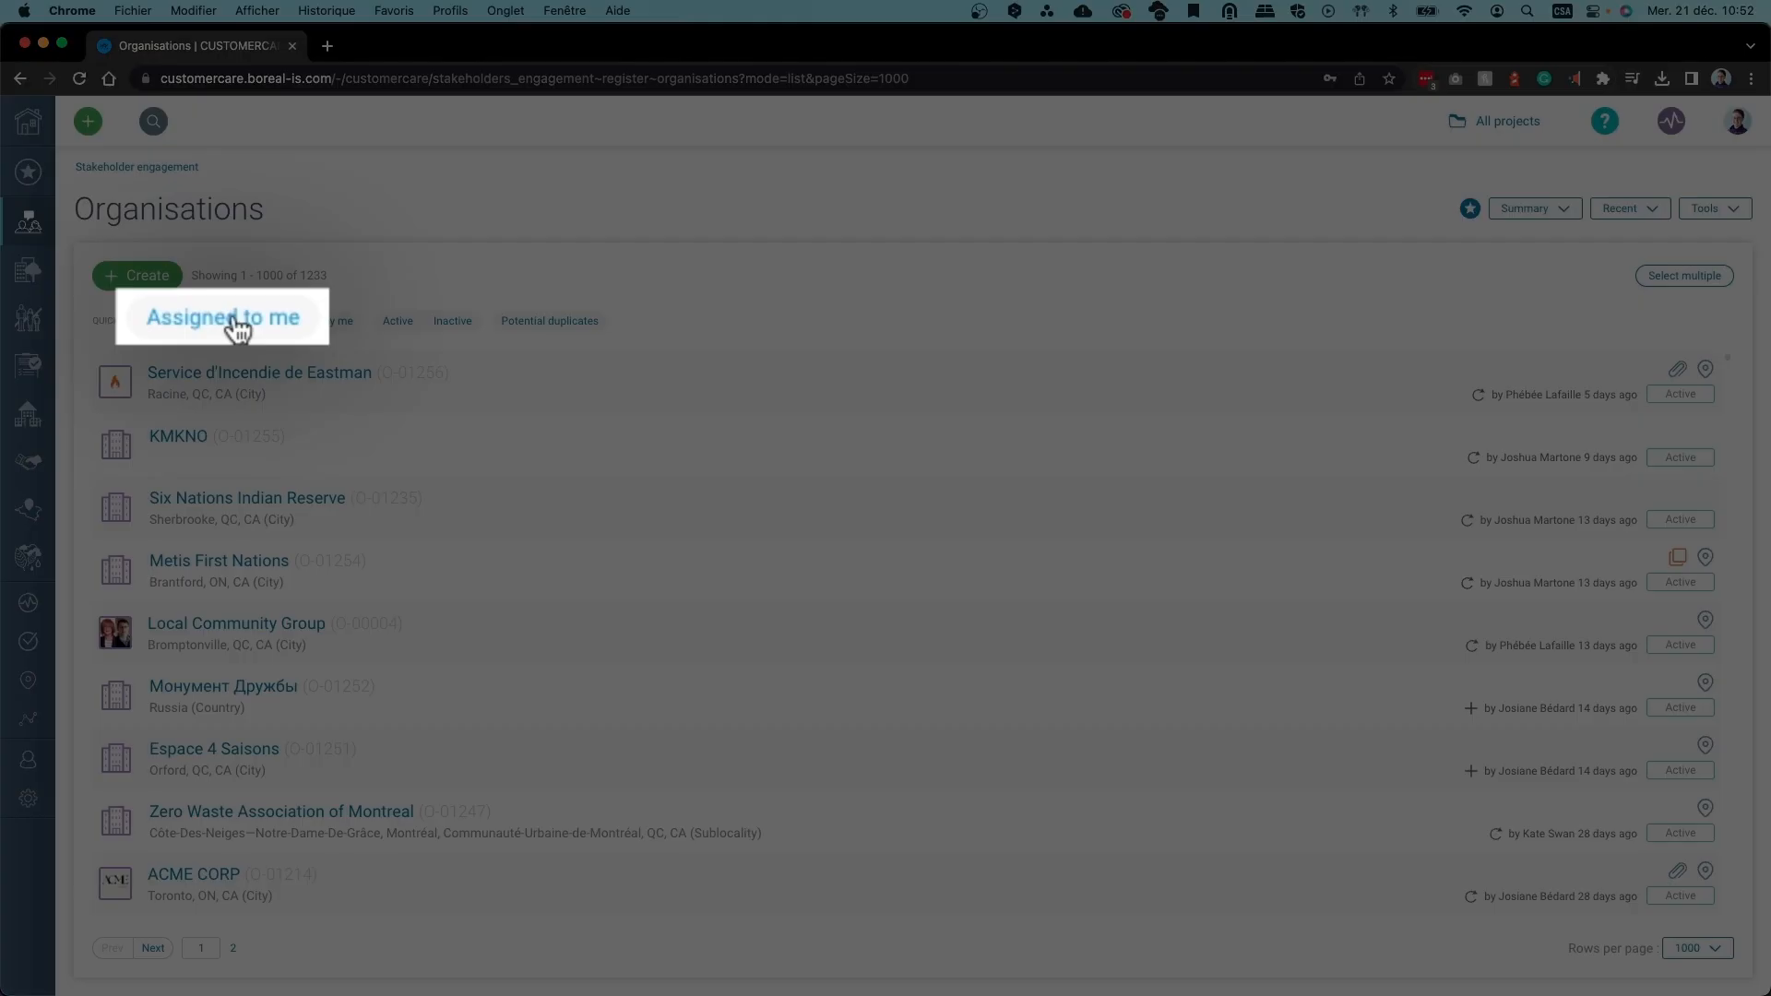
left_click(230, 318)
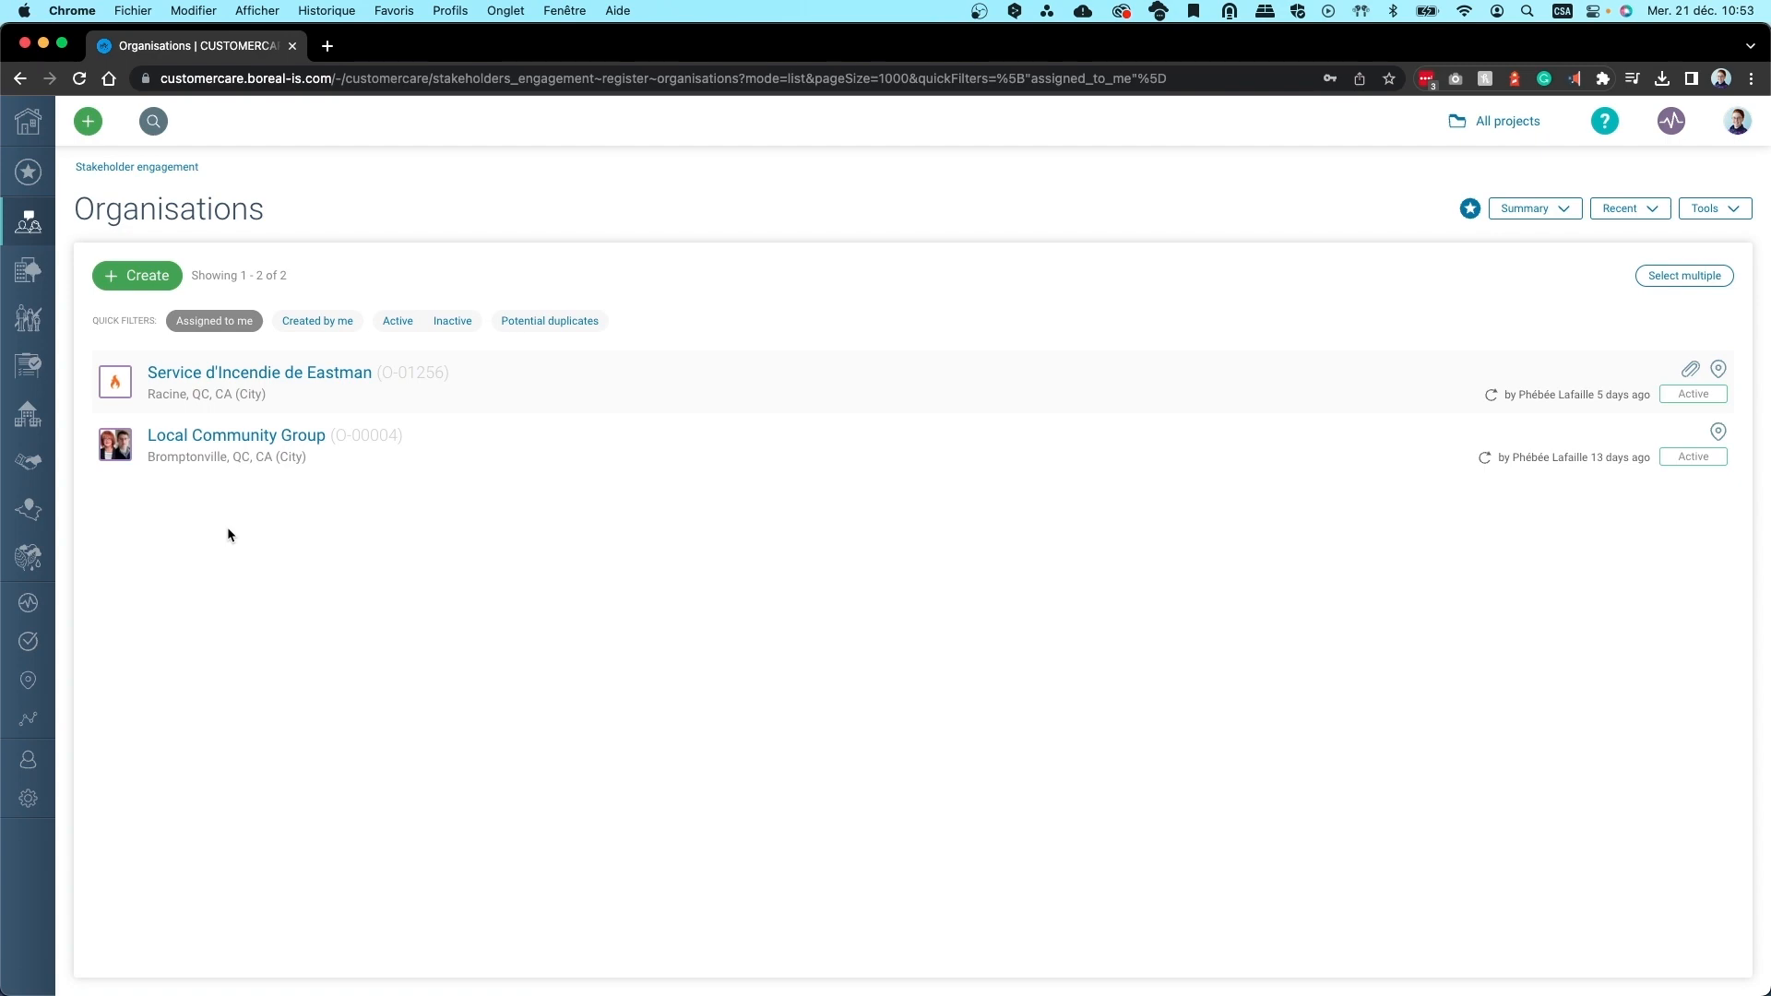
left_click(219, 323)
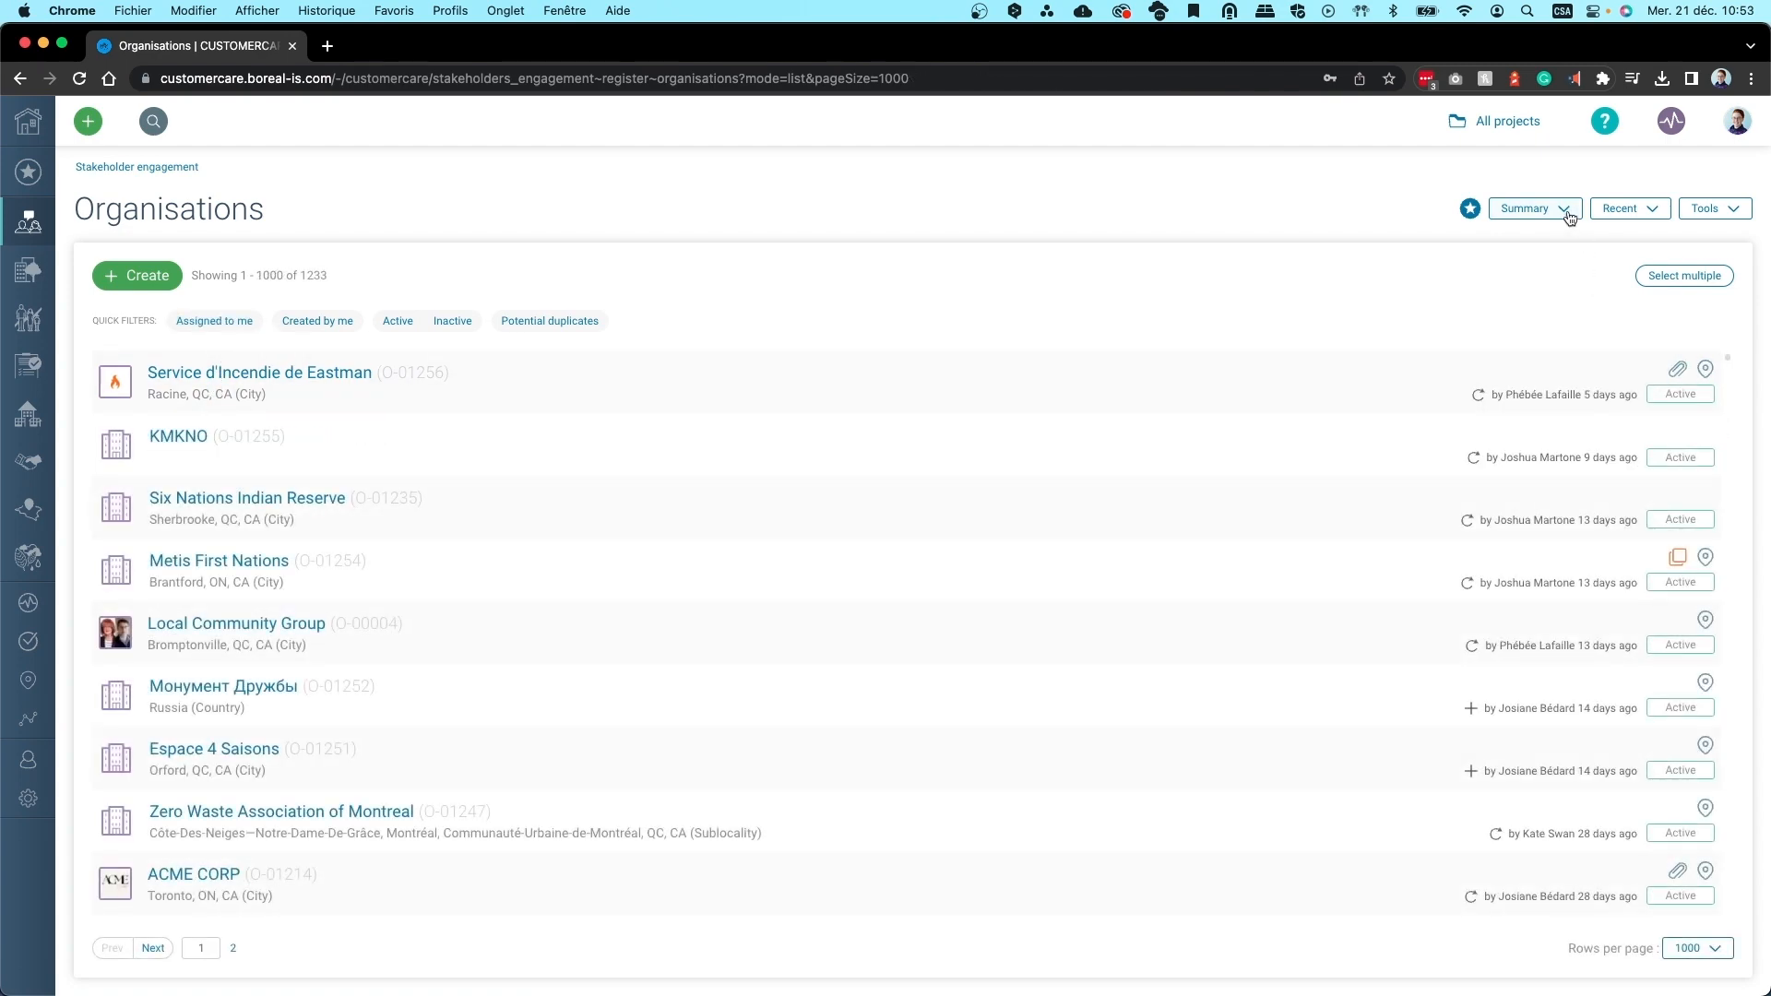
Switch the Organisations register to the Detailed table view
left_click(1568, 212)
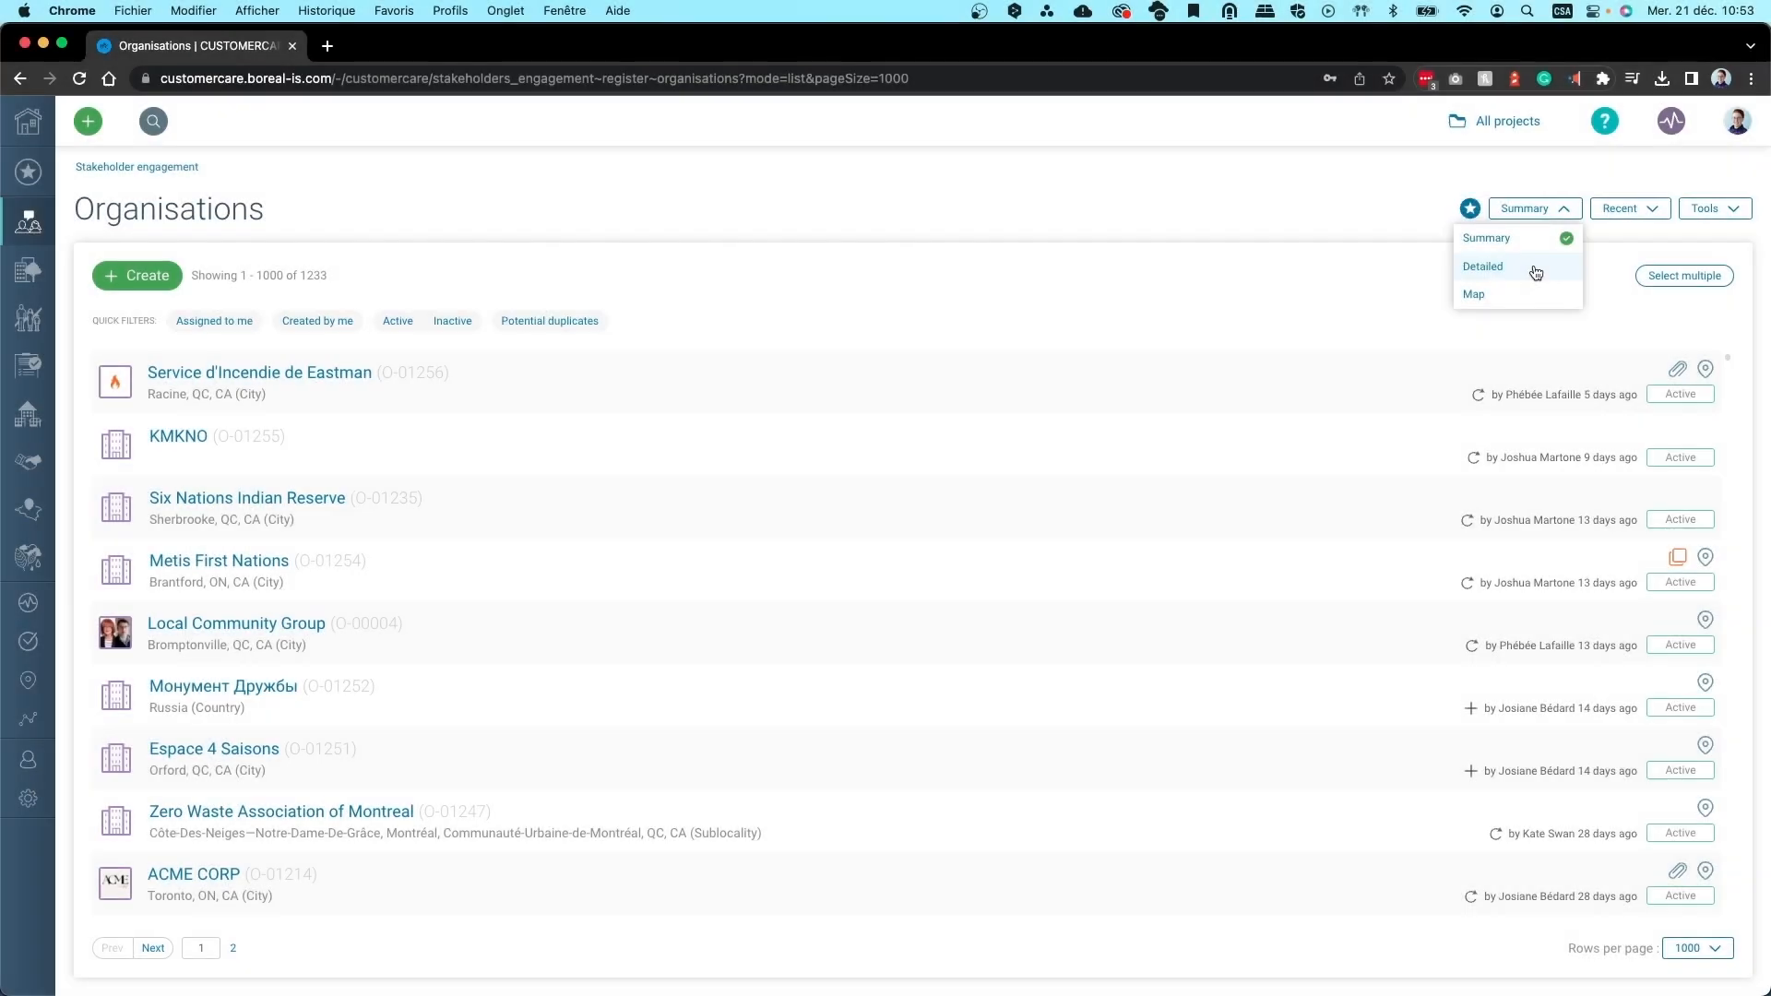
left_click(1534, 268)
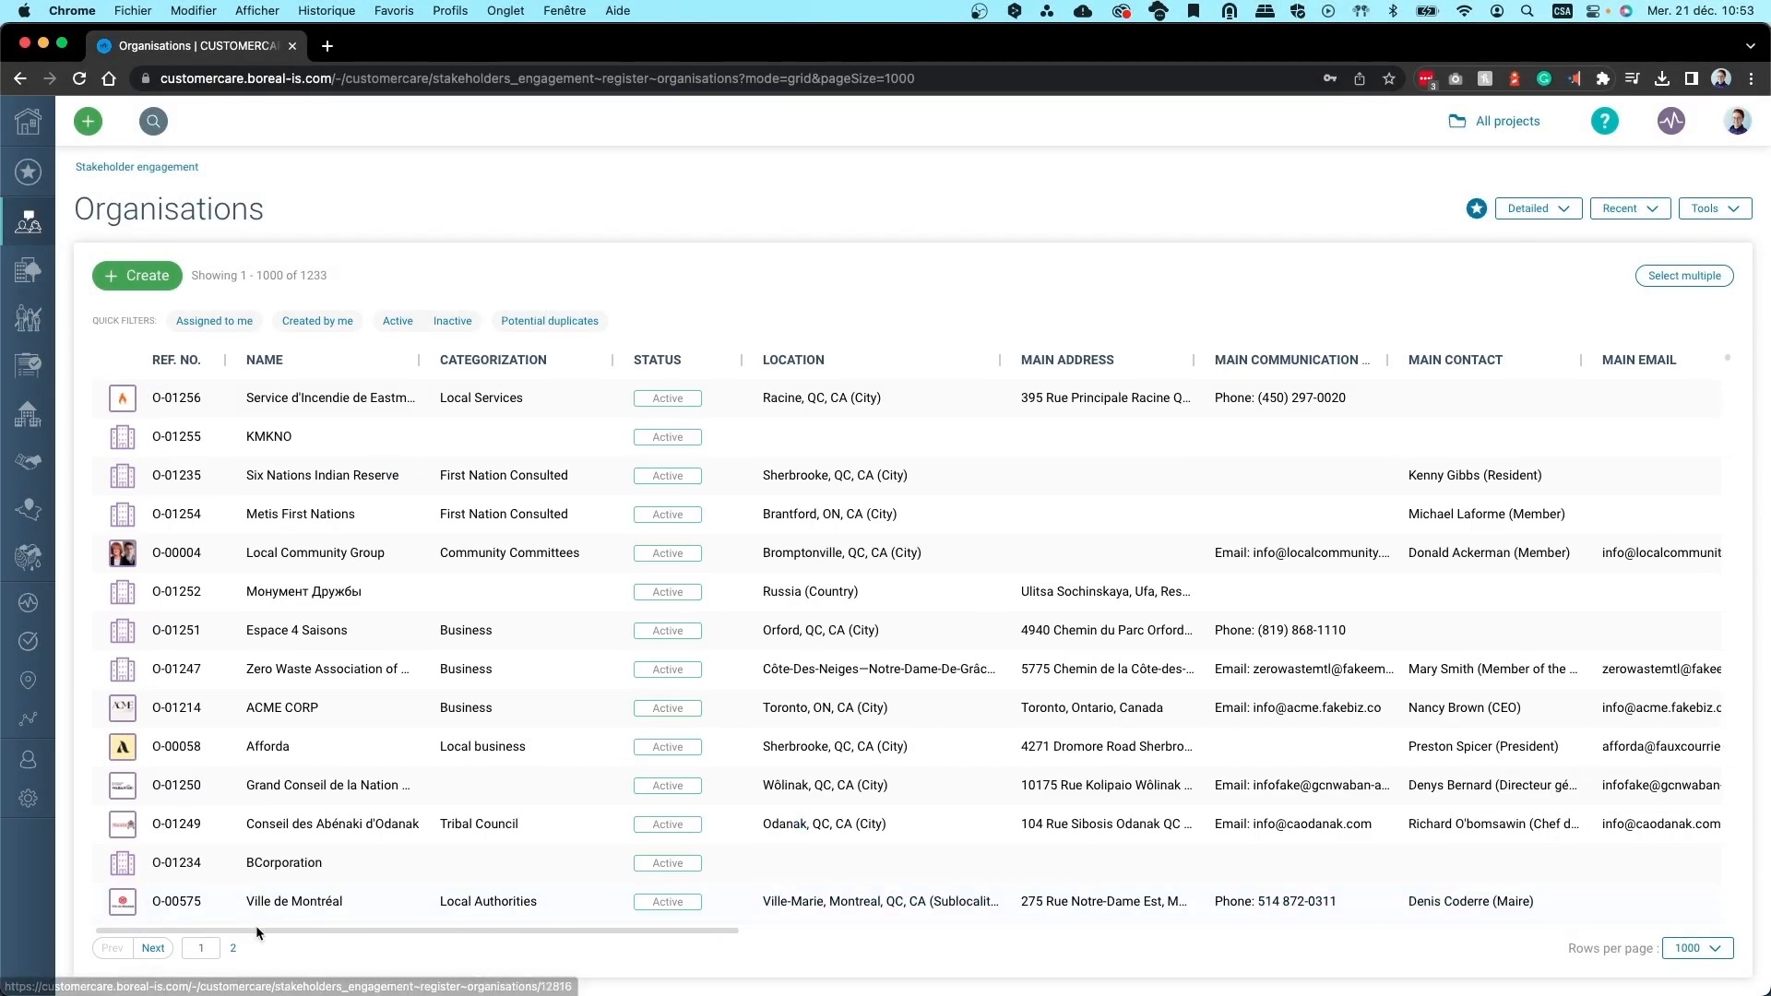
left_click_drag(257, 927, 572, 937)
Filter Nature of relationship by Software Provider, then clear that filter again
left_click(756, 360)
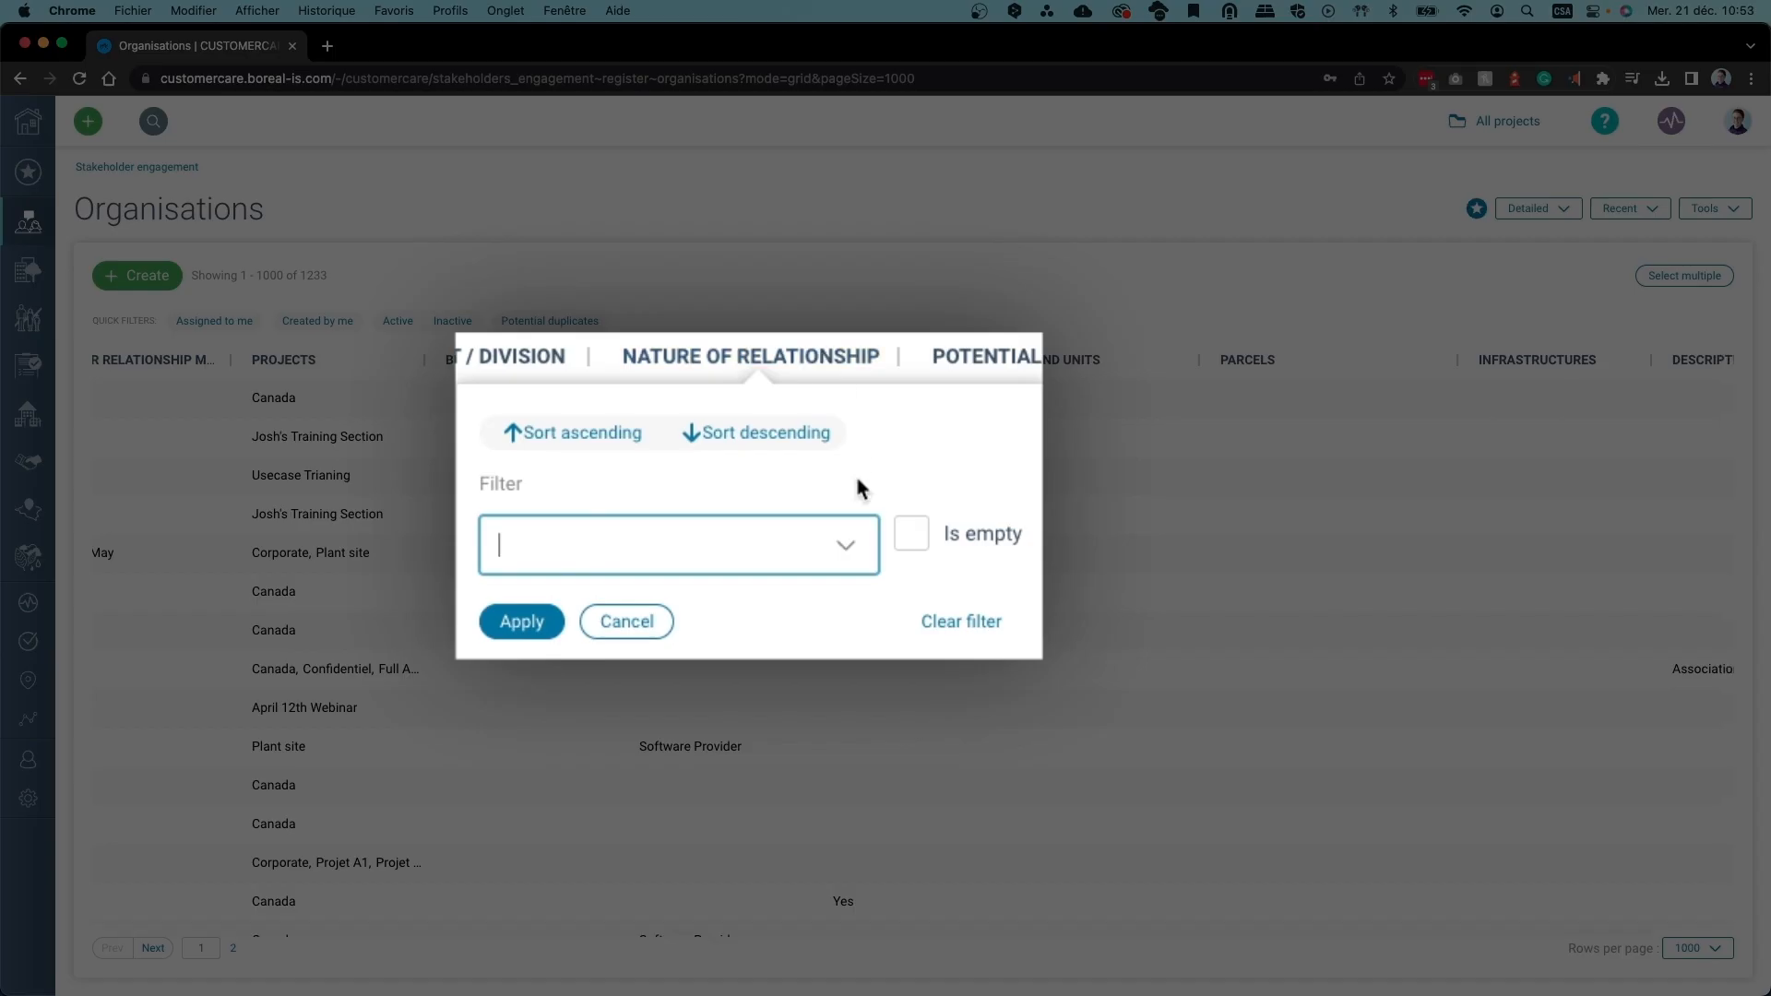
left_click(845, 555)
left_click(631, 630)
left_click(543, 625)
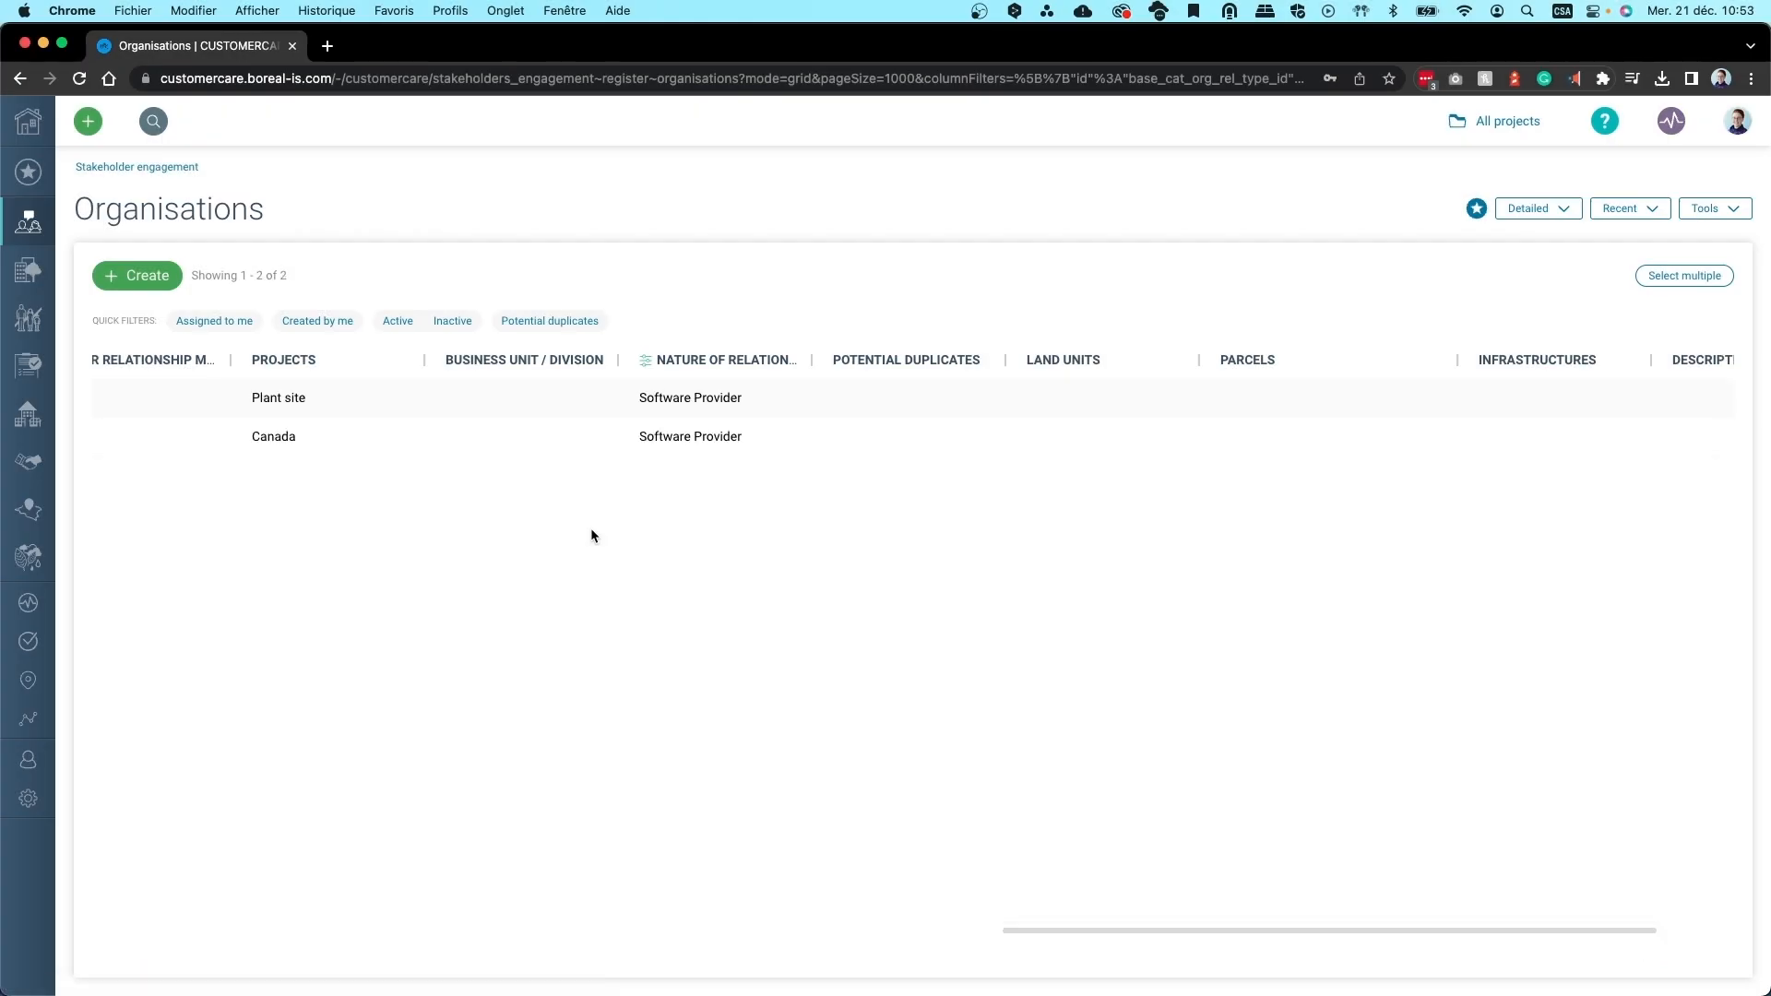
left_click_drag(1049, 930, 774, 930)
left_click(1374, 360)
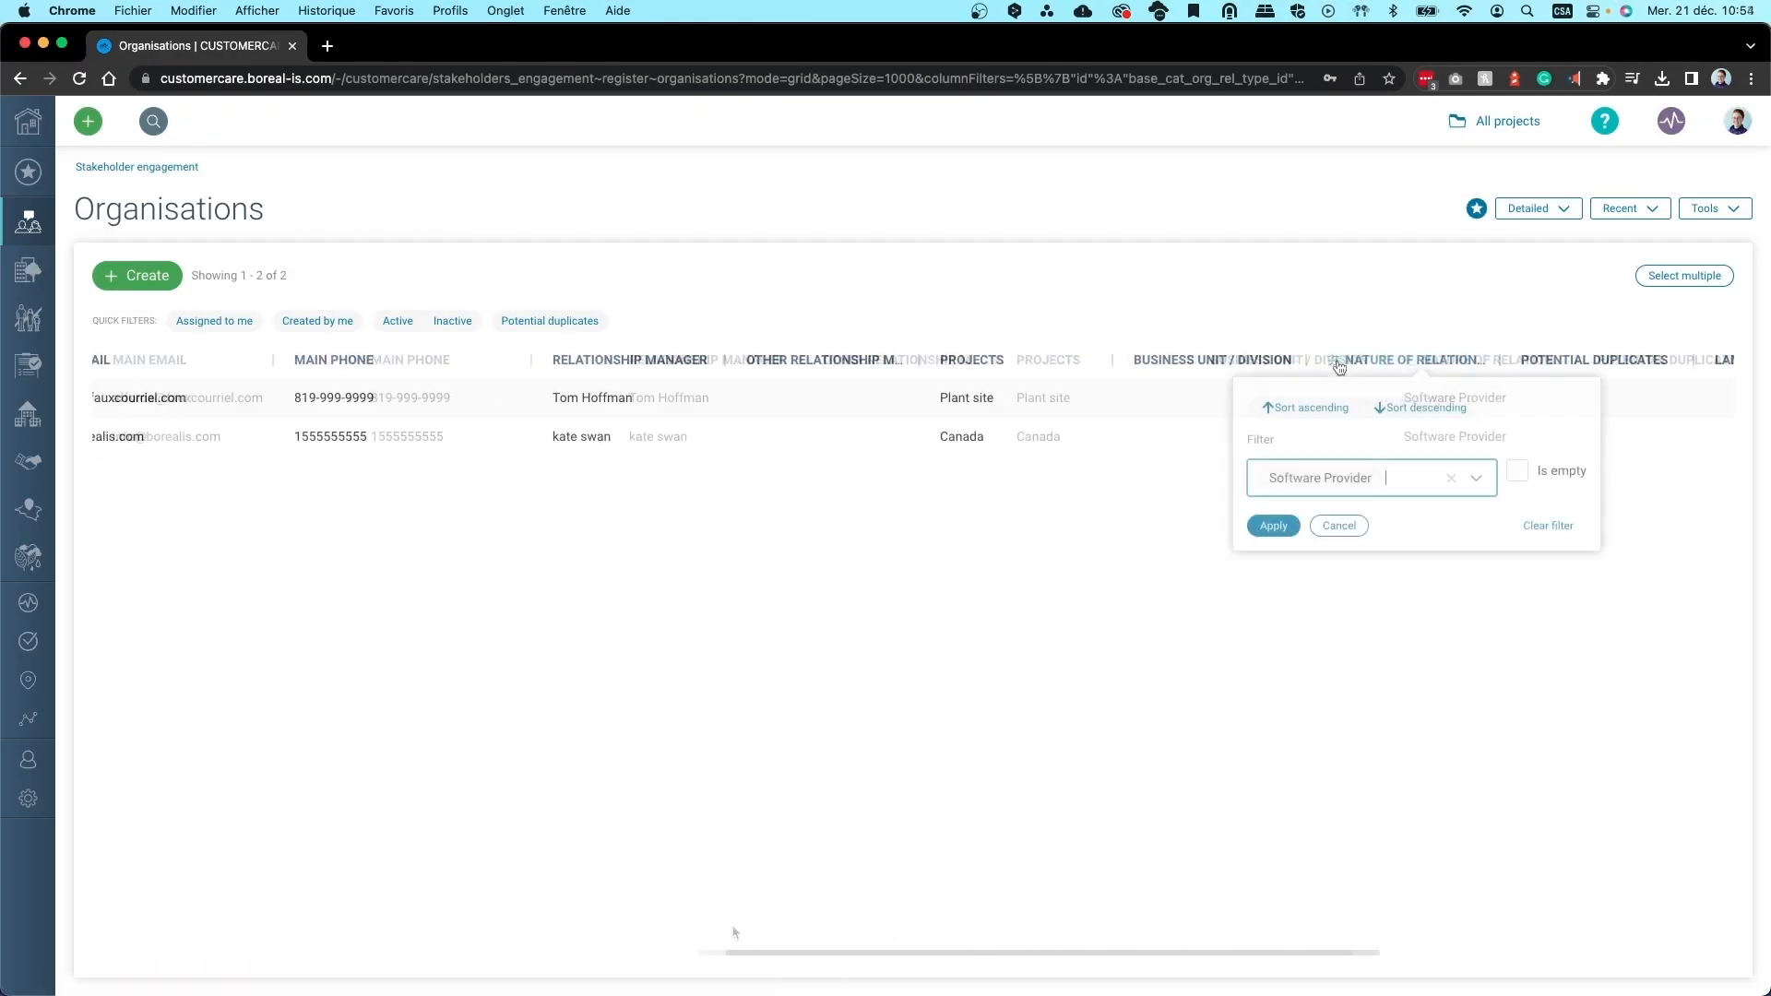
left_click(1372, 553)
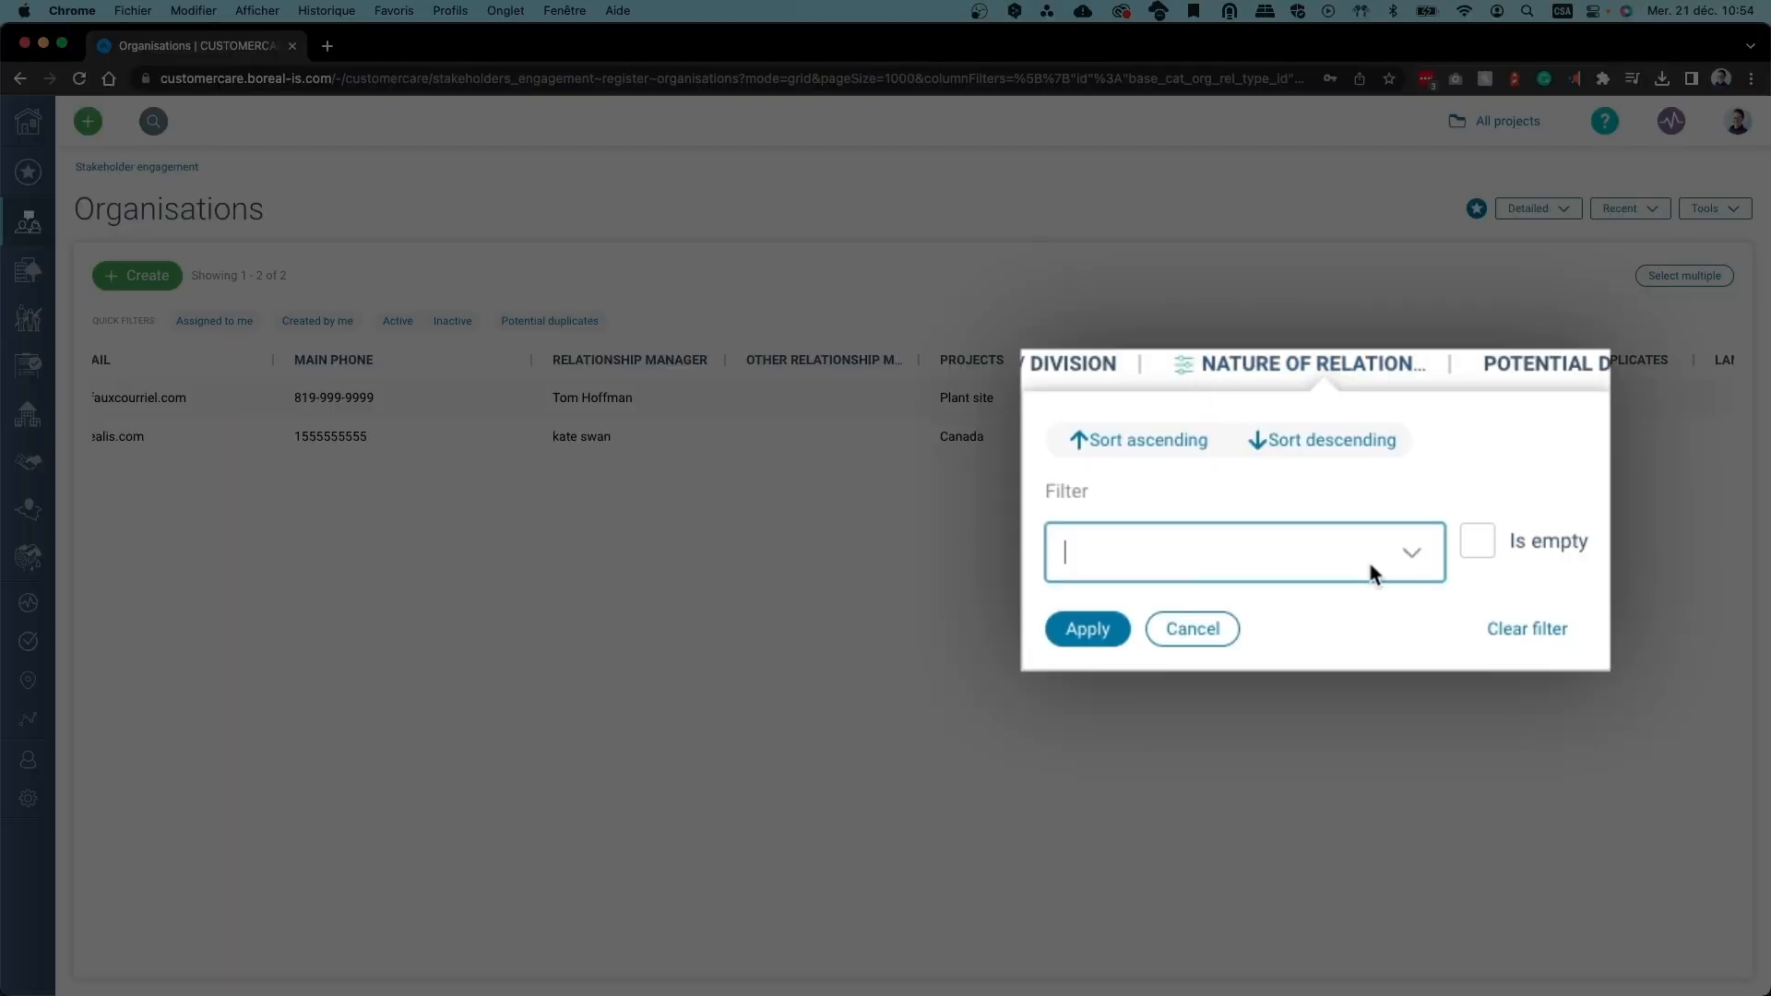
left_click(1107, 633)
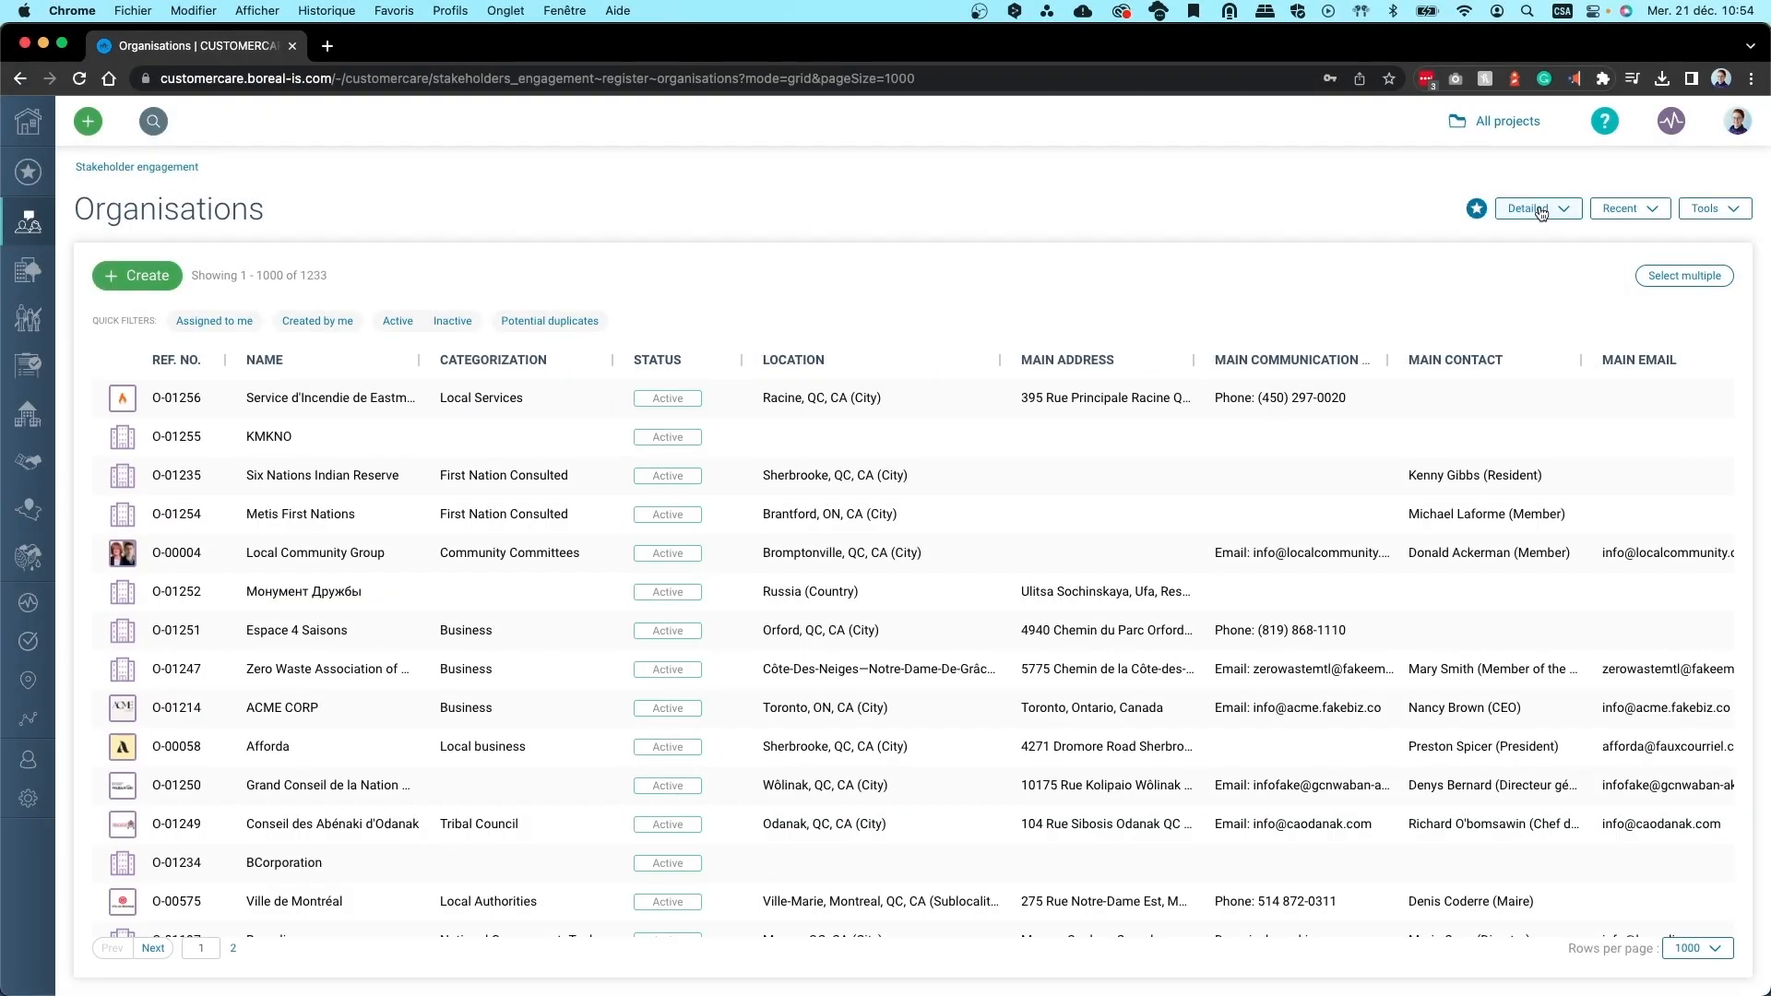
Switch the register to Map view and pan to the Great Lakes
left_click(1523, 210)
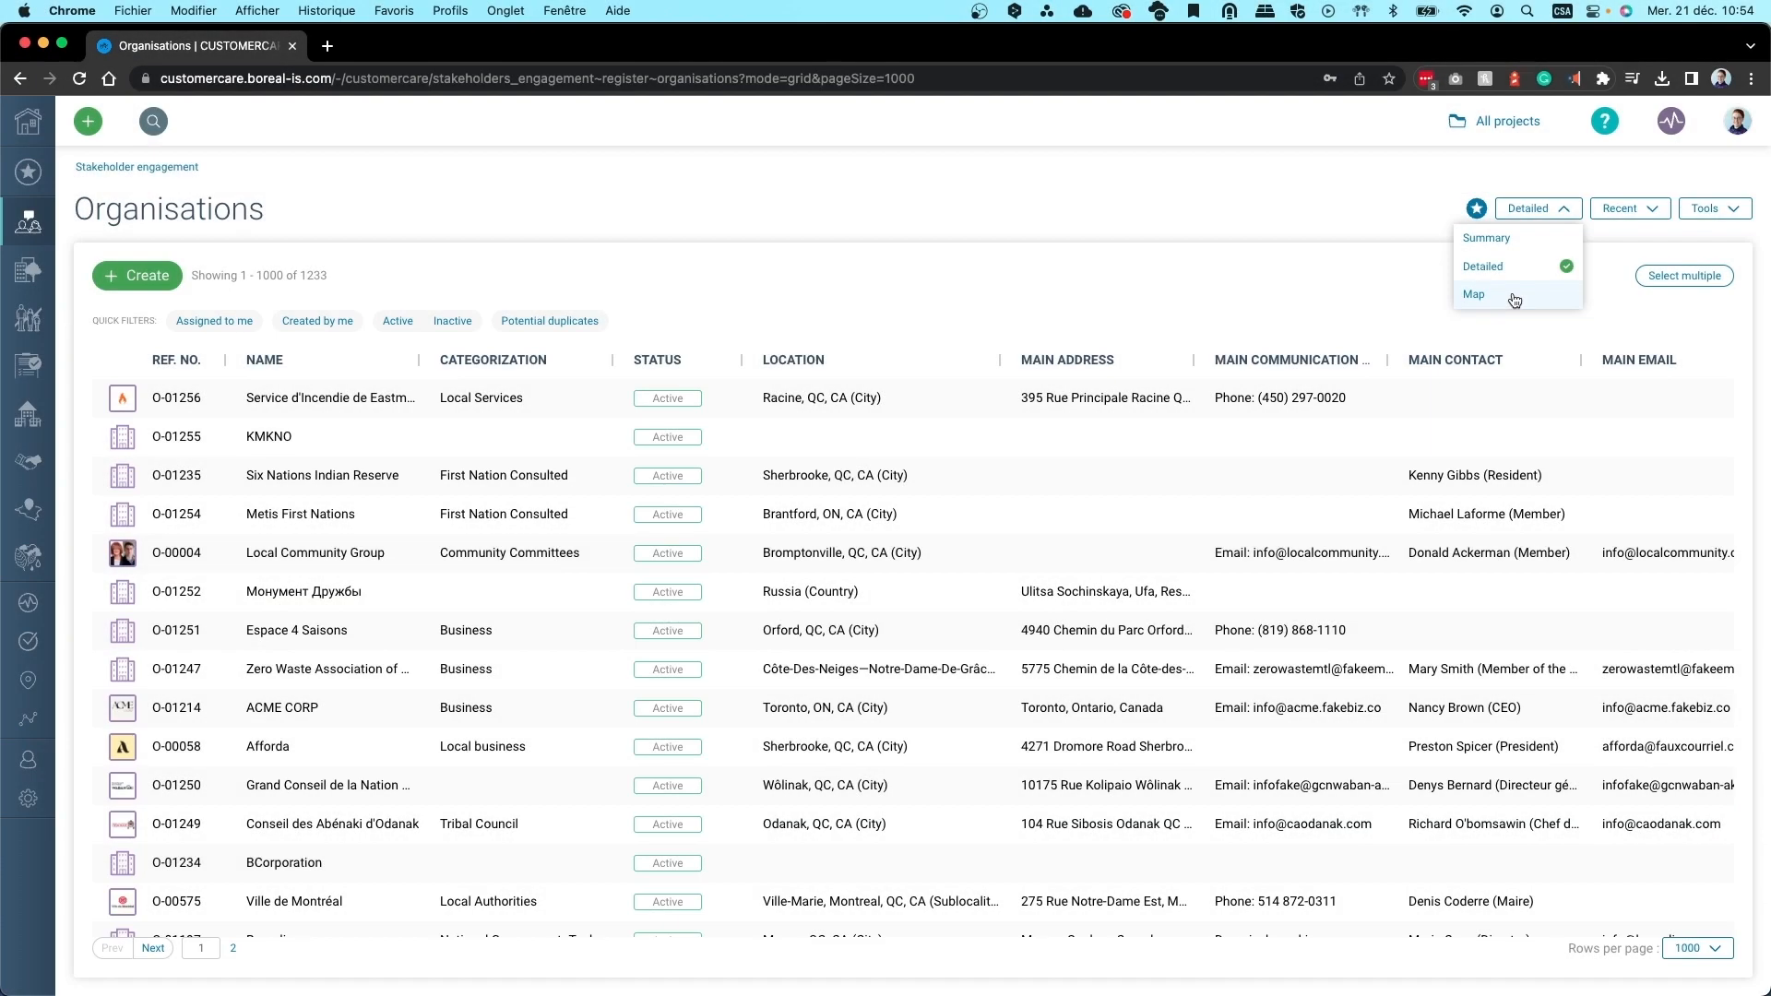
left_click(1514, 297)
scroll(972, 489, "up", 5)
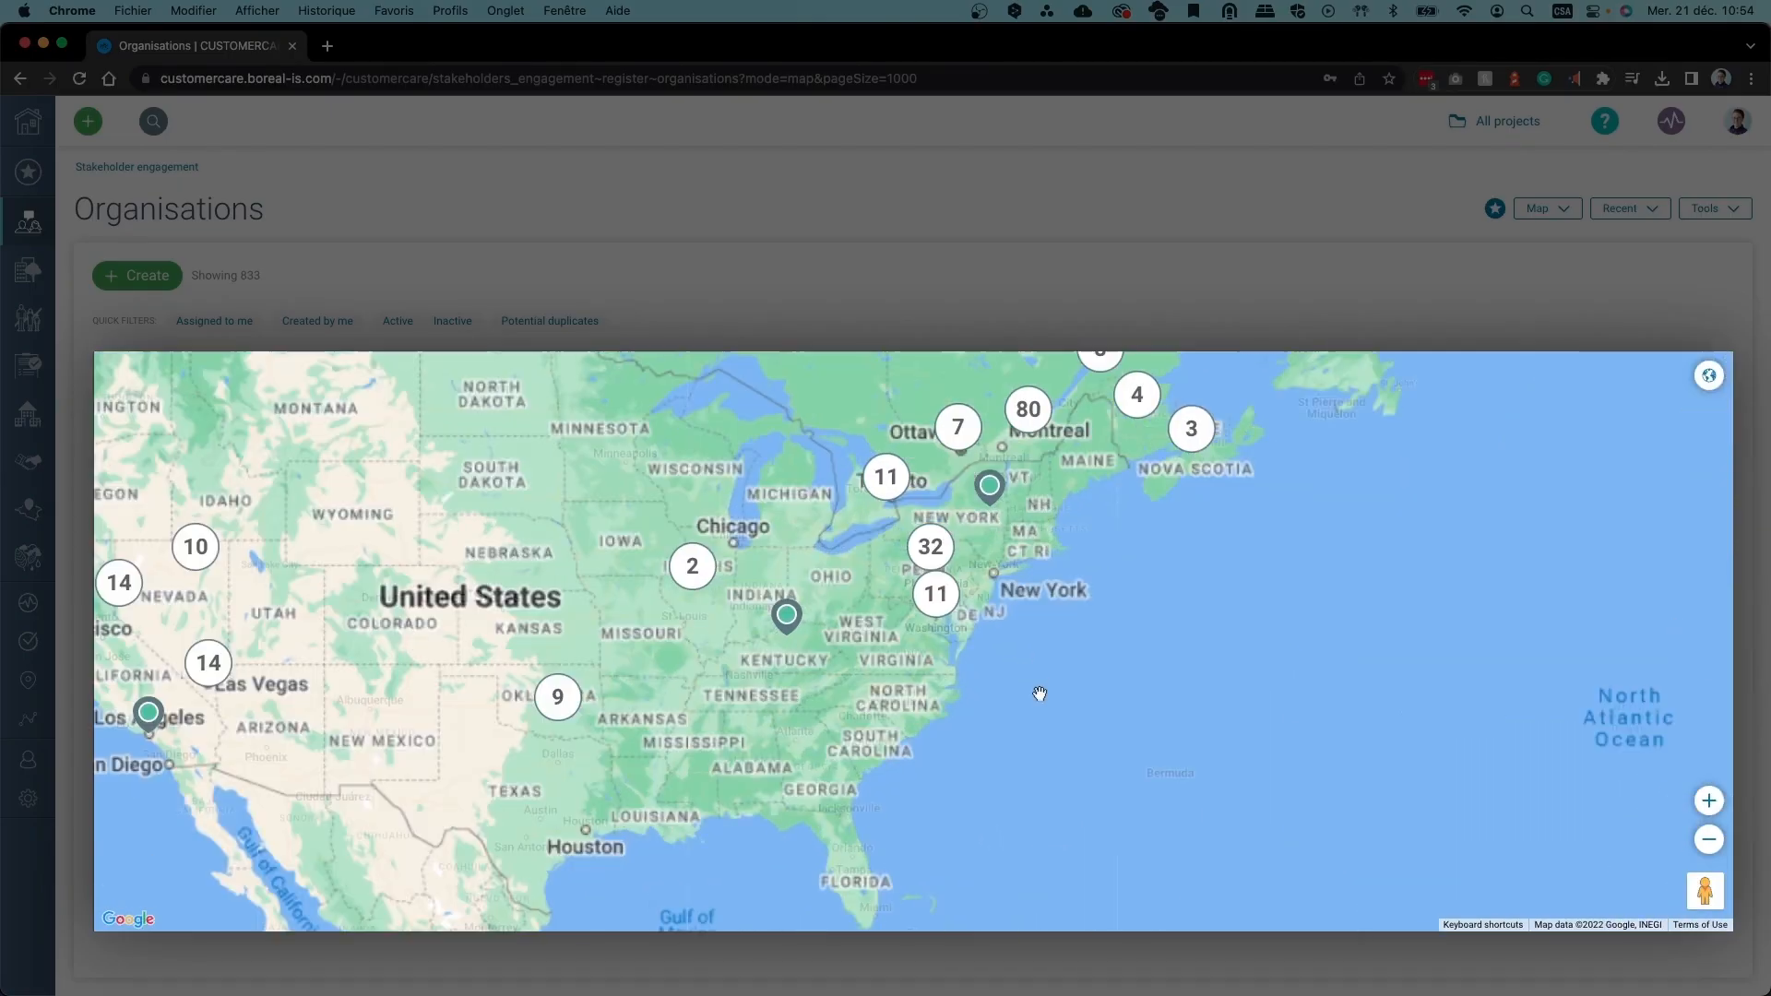
left_click_drag(971, 489, 1212, 777)
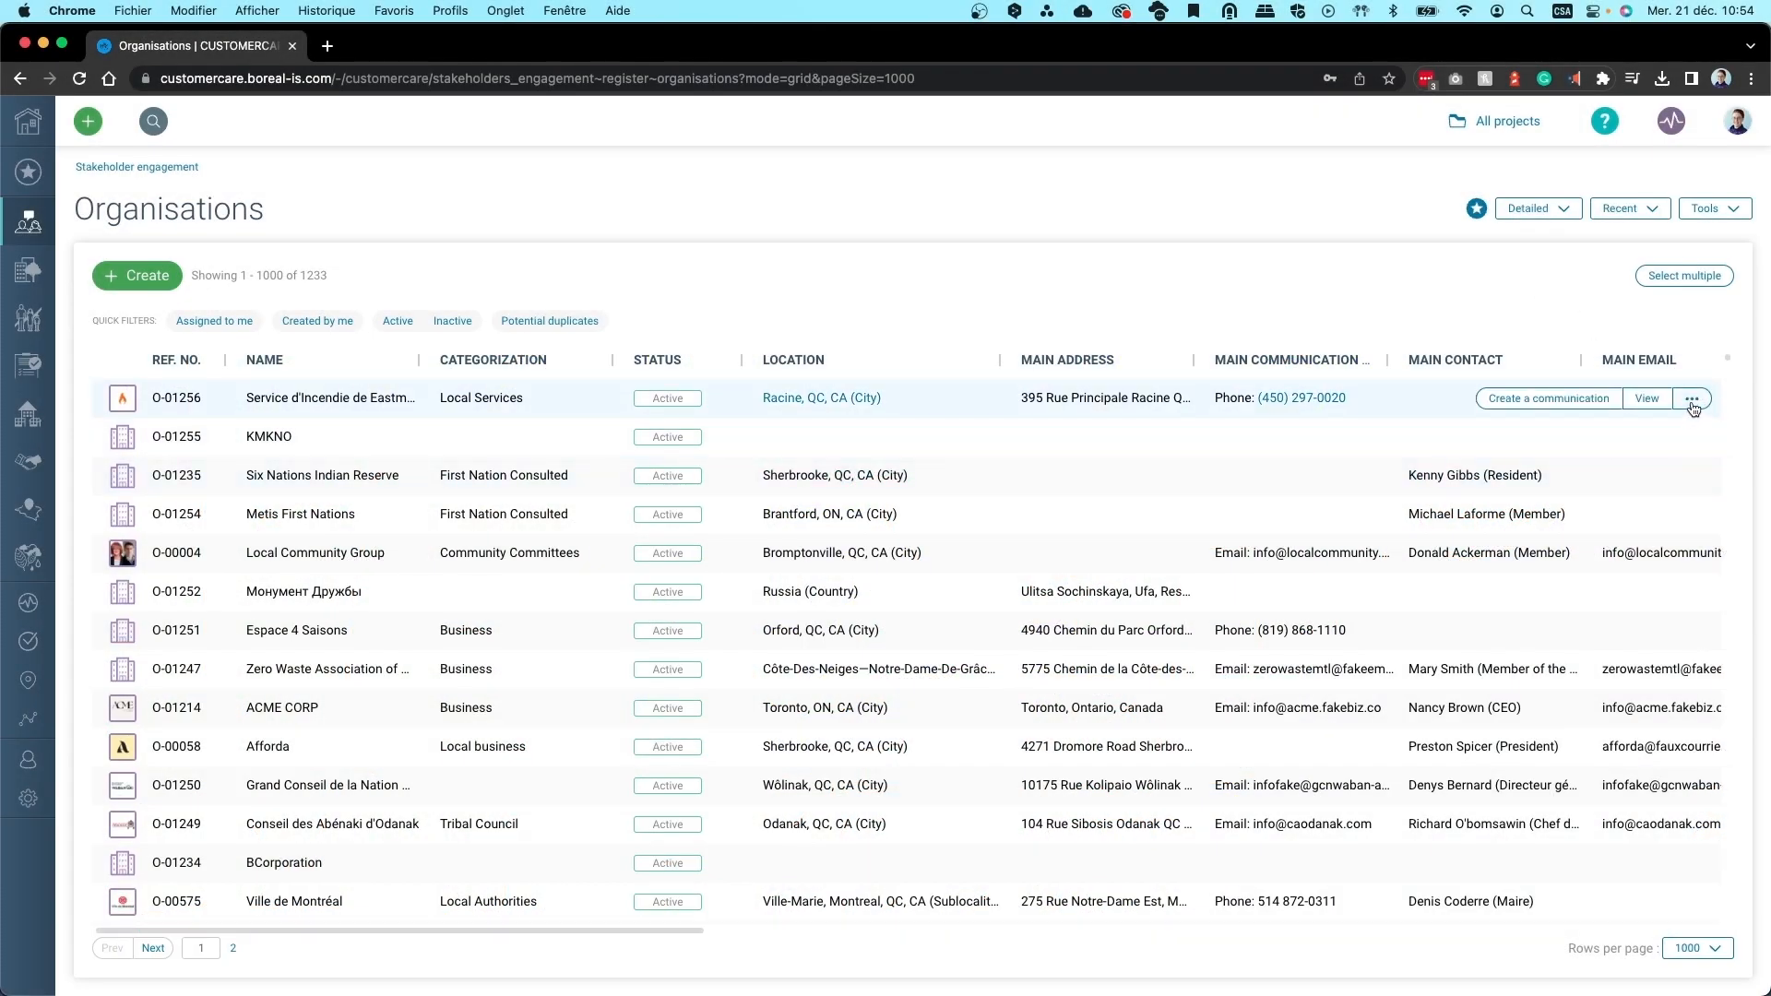
Multi-select five organisations including Afforda and ACME CORP, and batch-change their relationship manager
left_click(1693, 400)
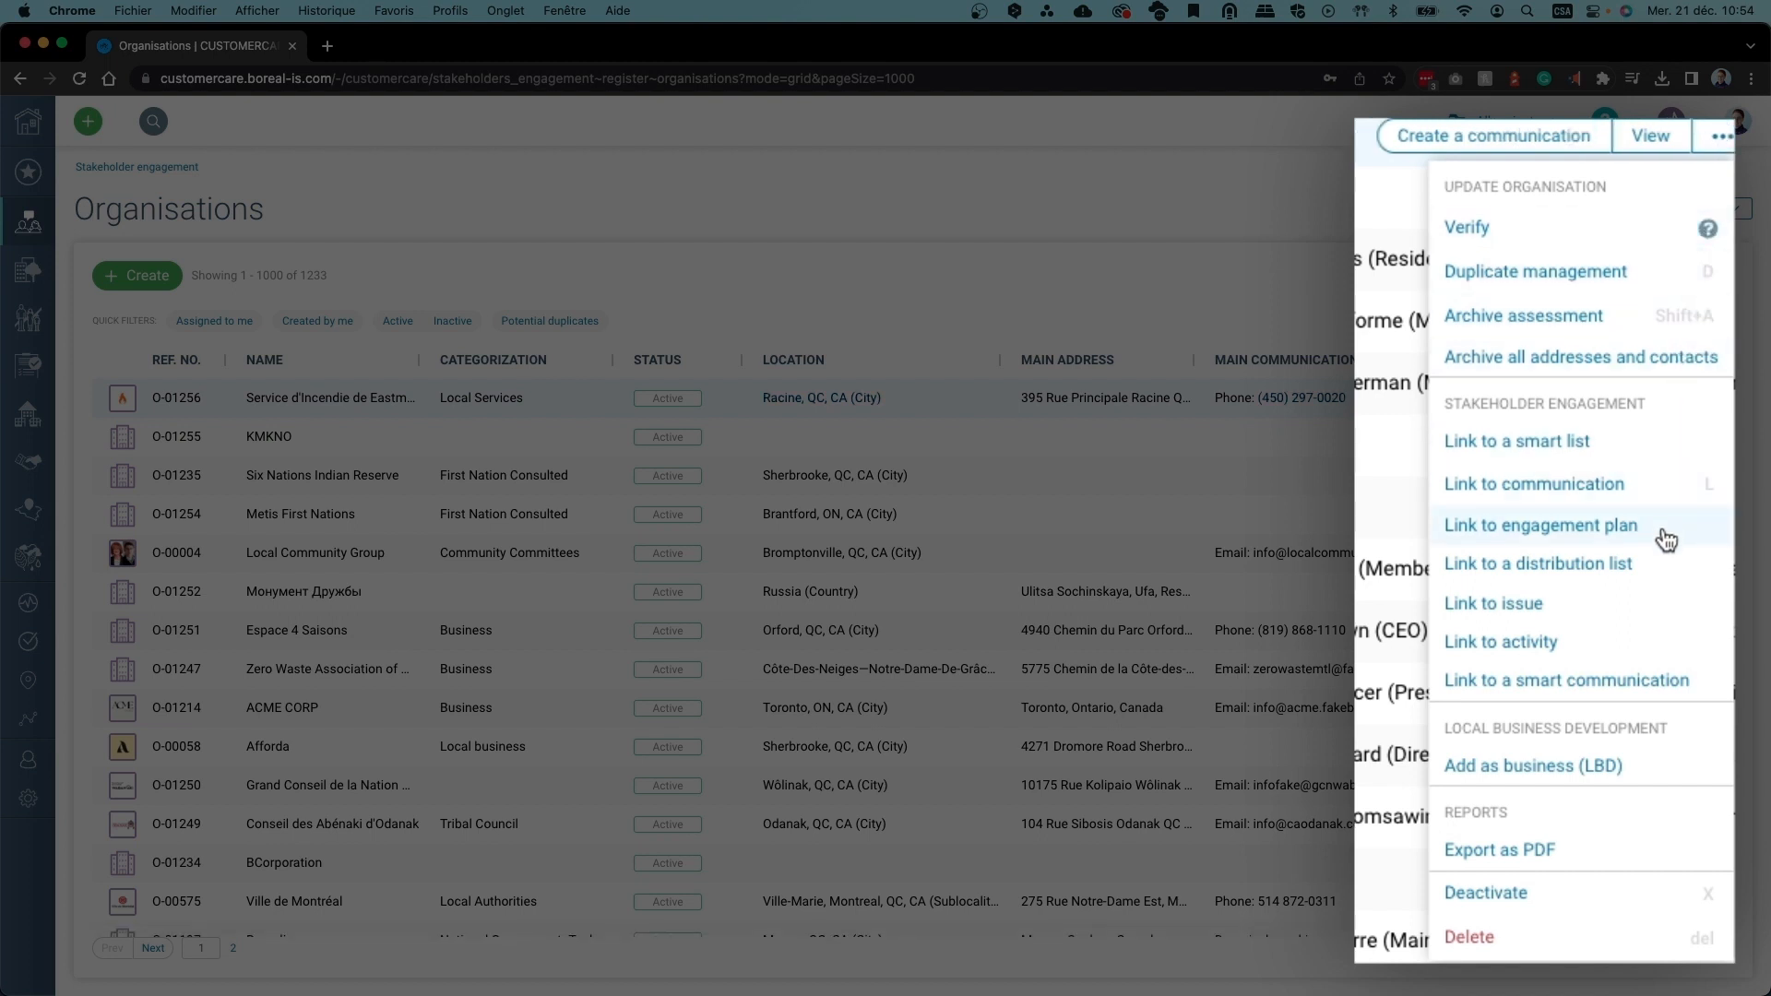
left_click(1639, 853)
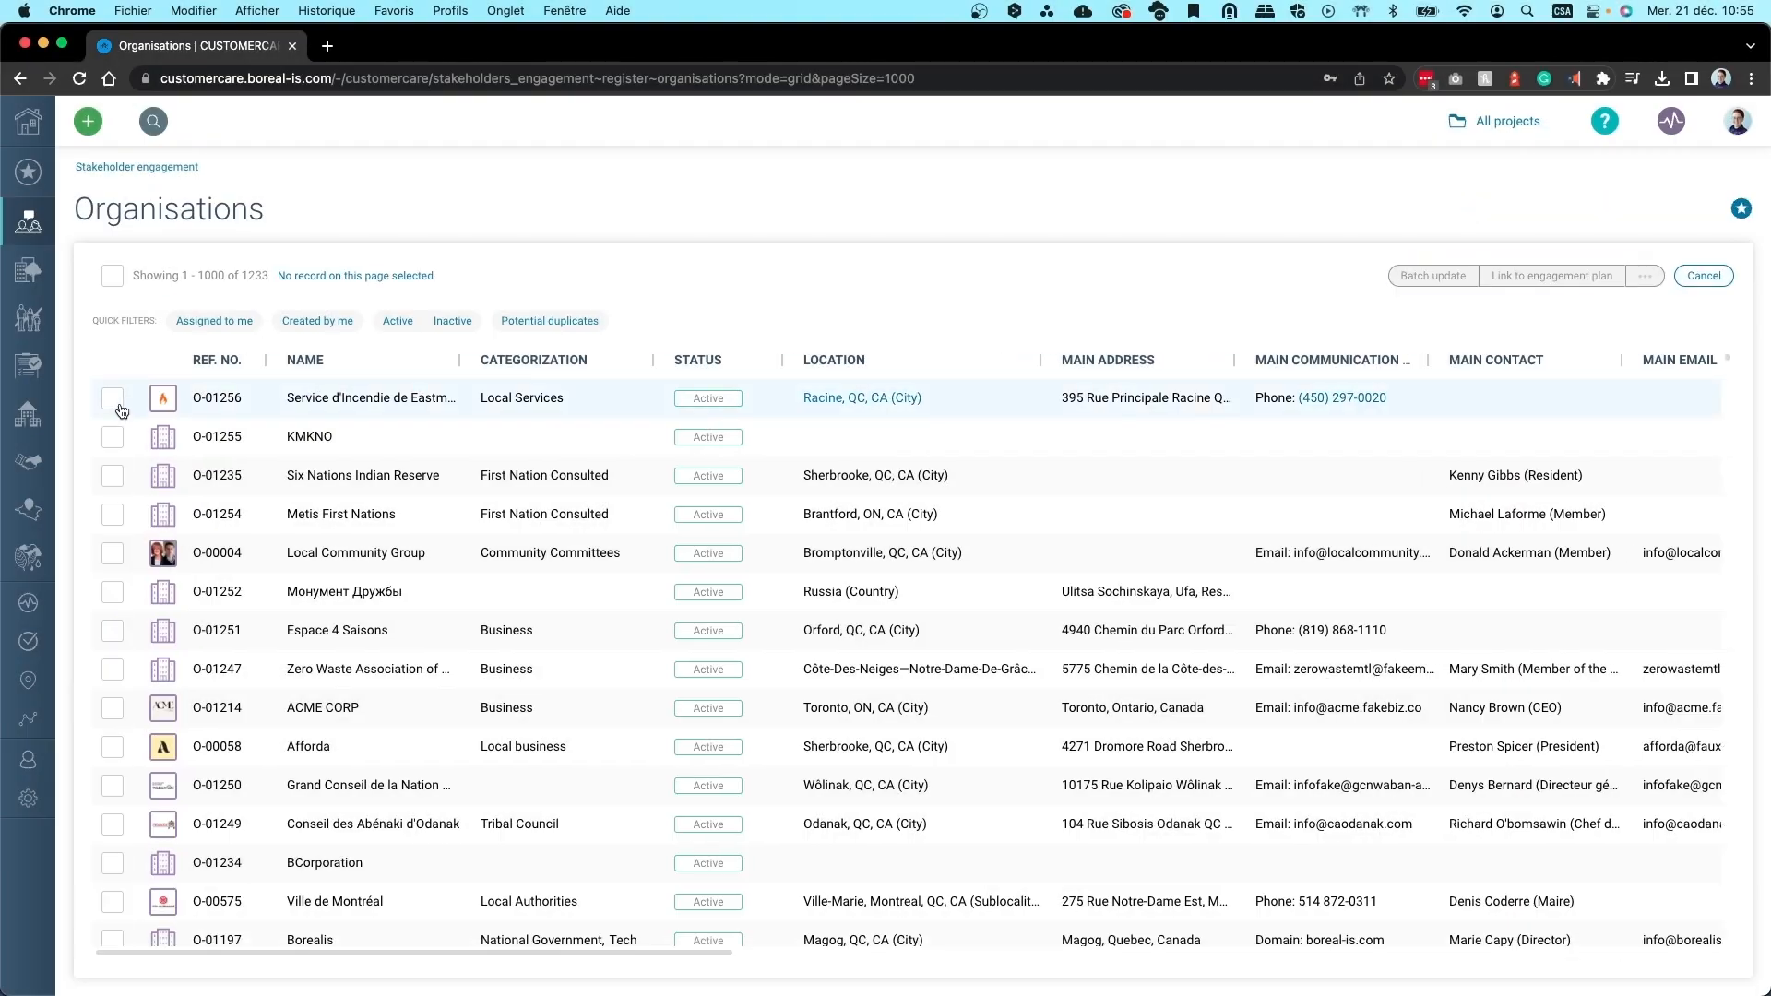
left_click(112, 397)
left_click(112, 552)
left_click(112, 708)
left_click(112, 746)
left_click(111, 863)
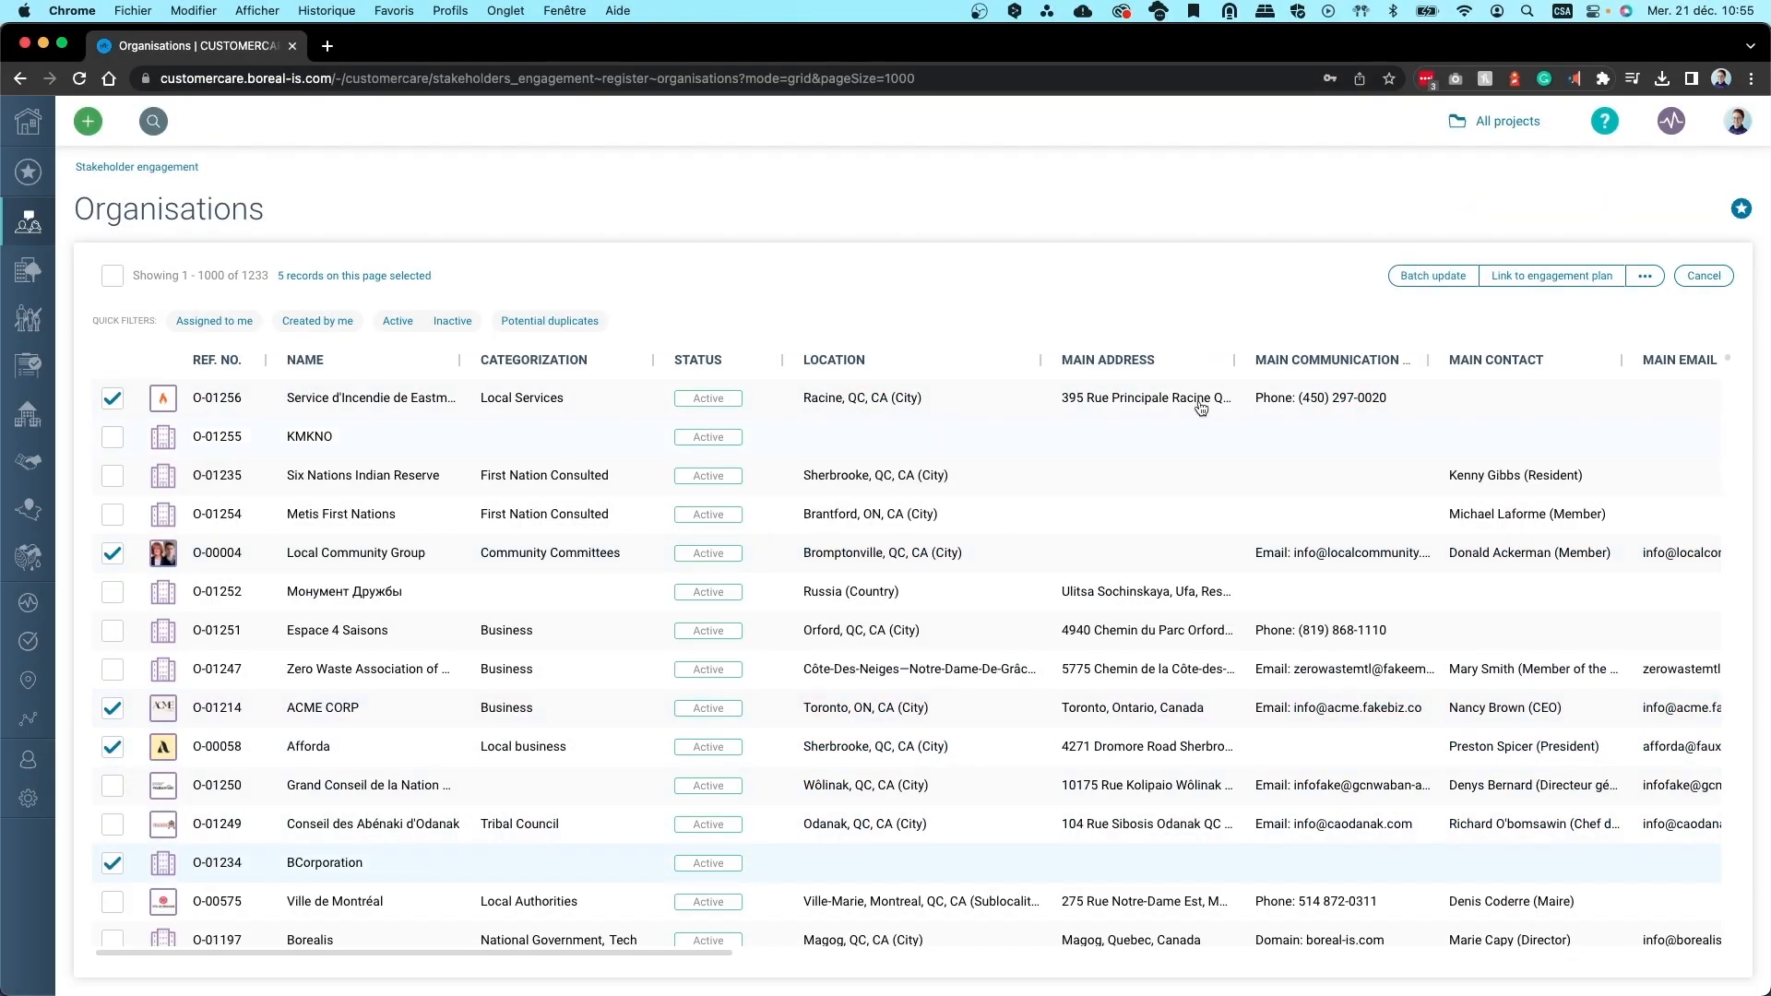
left_click(1433, 275)
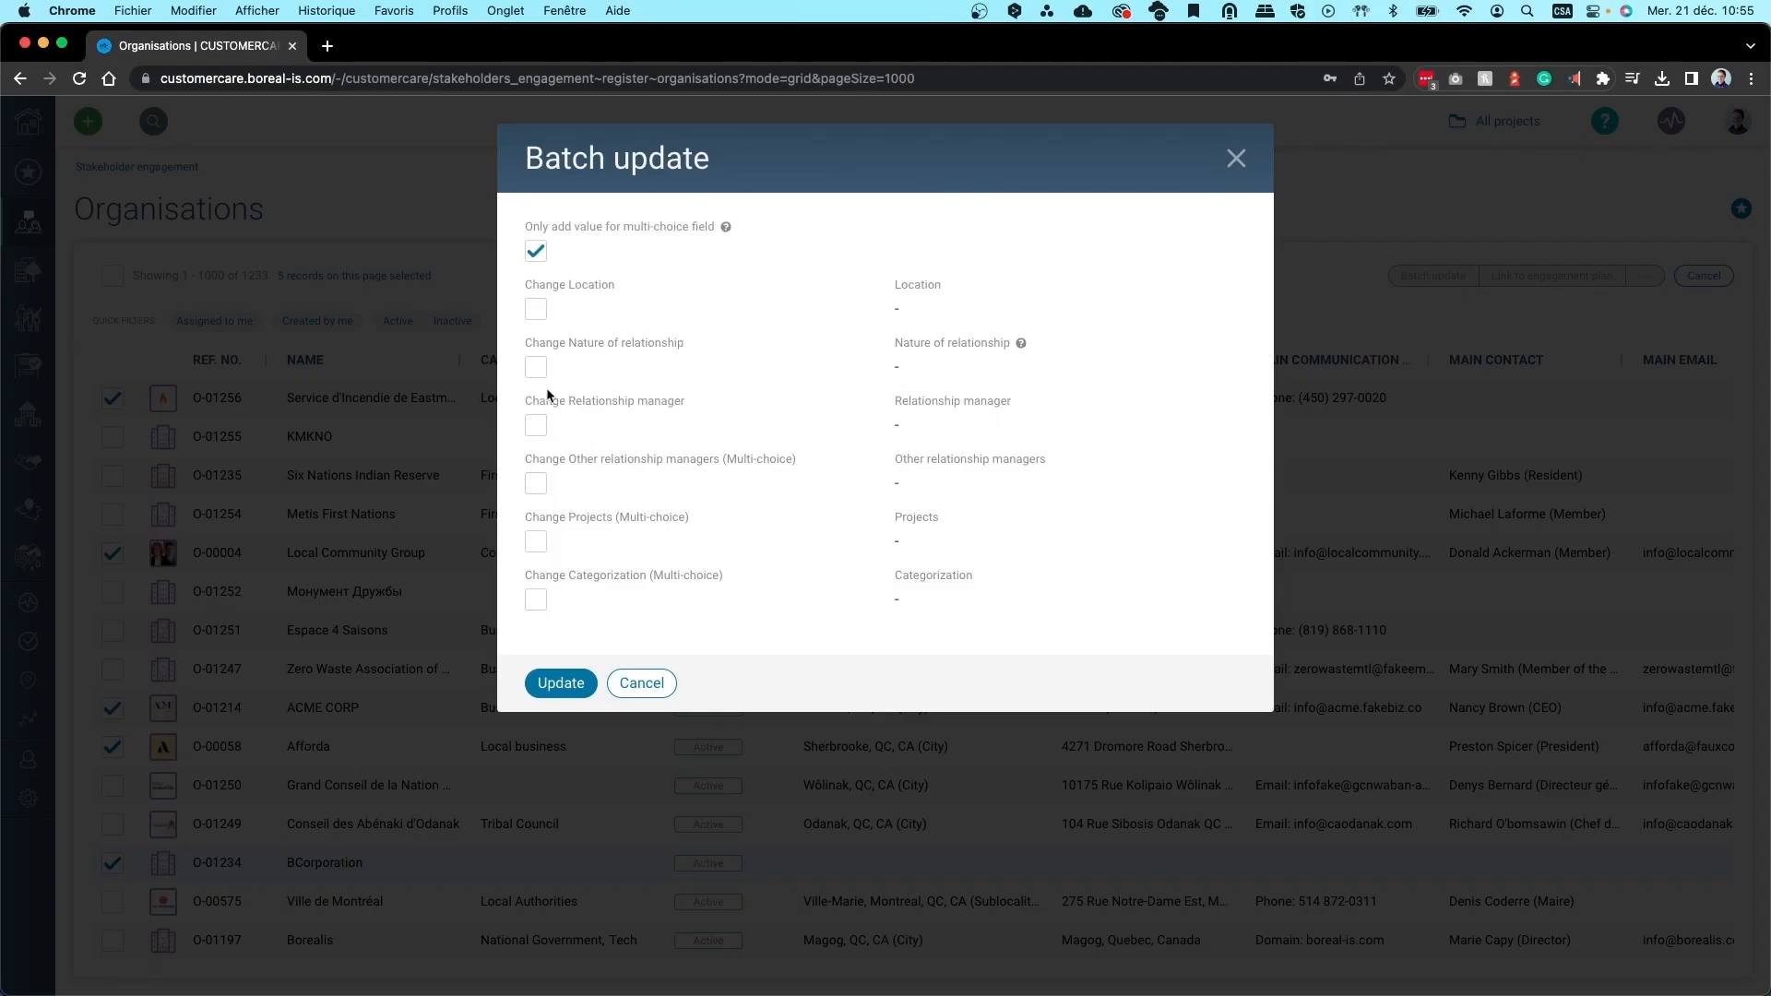
left_click(535, 425)
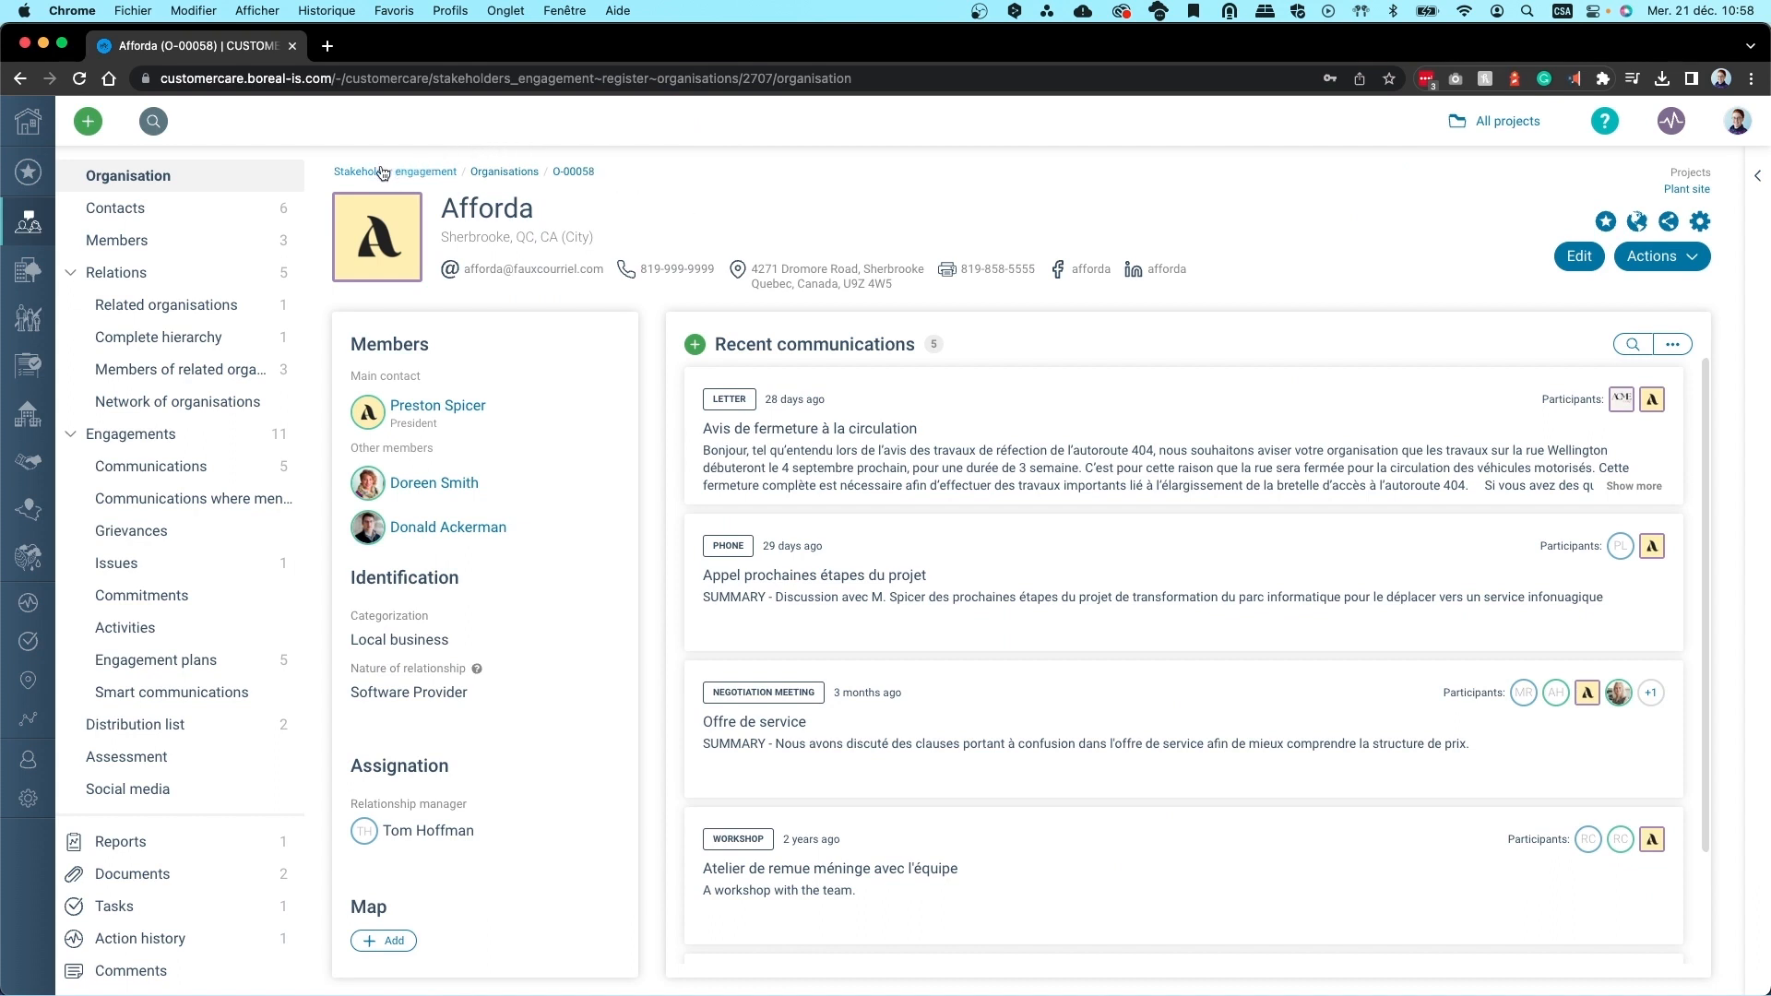
Show the Members page of the Afforda record, listing its three active members
mouse_move(415, 261)
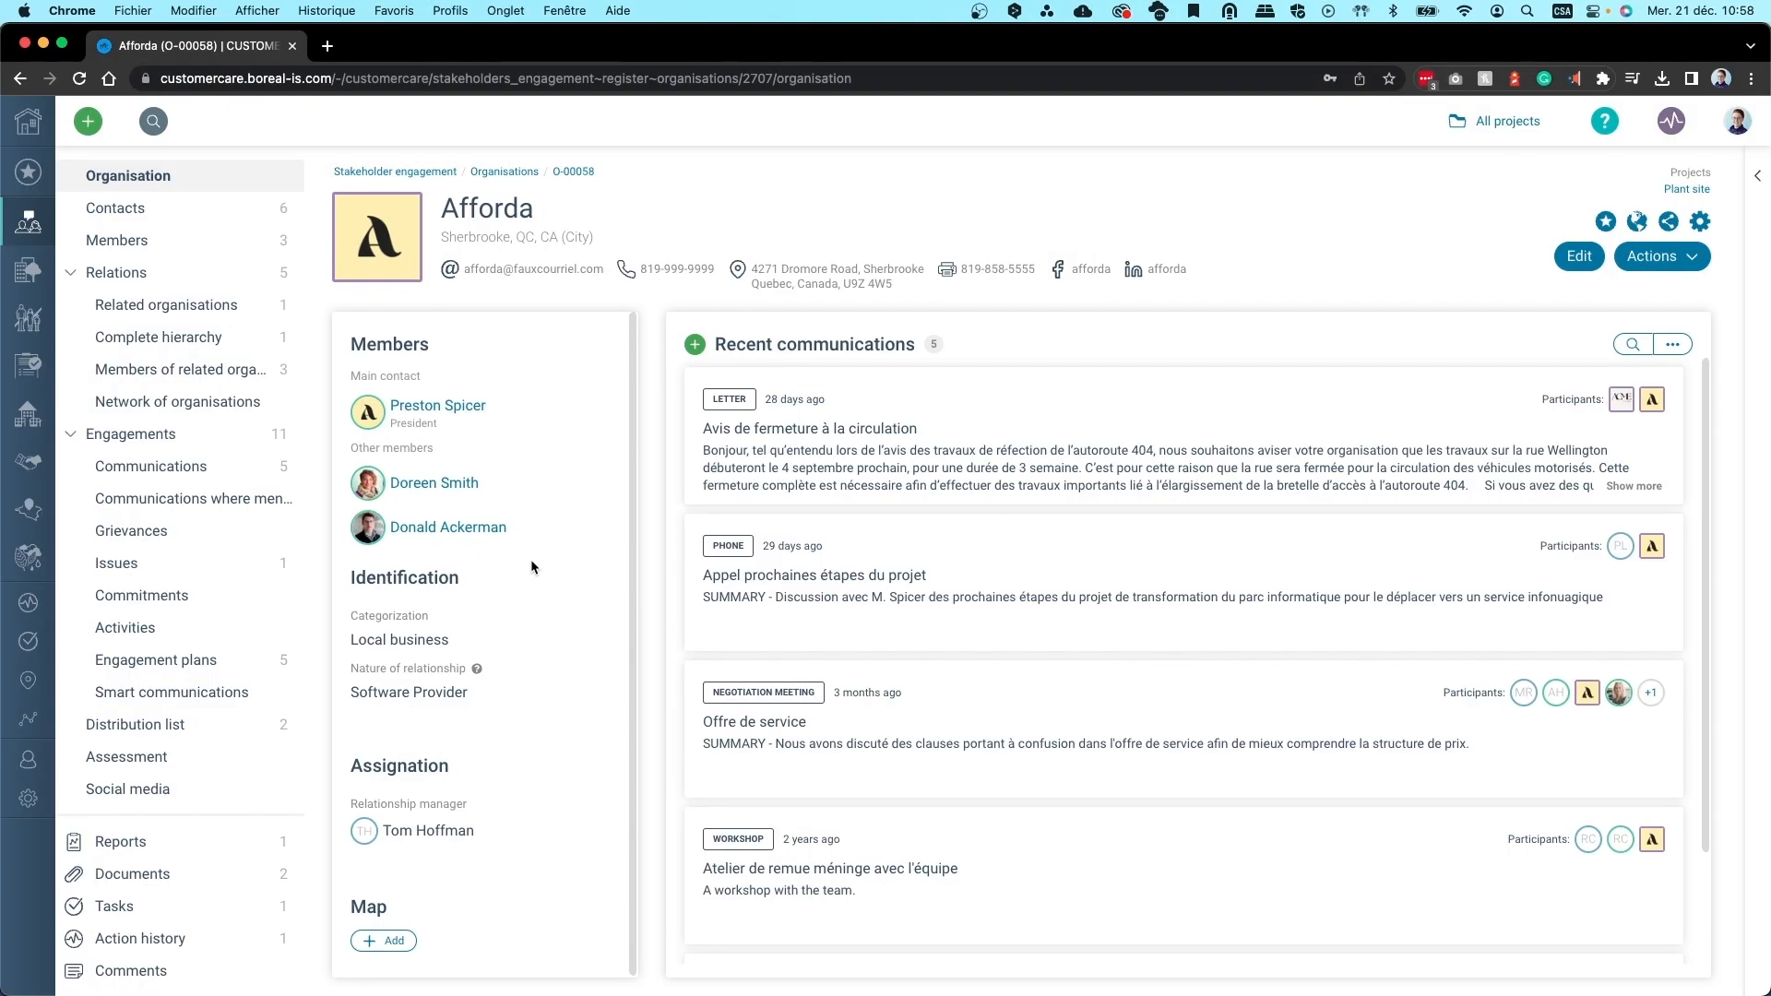
left_click(118, 238)
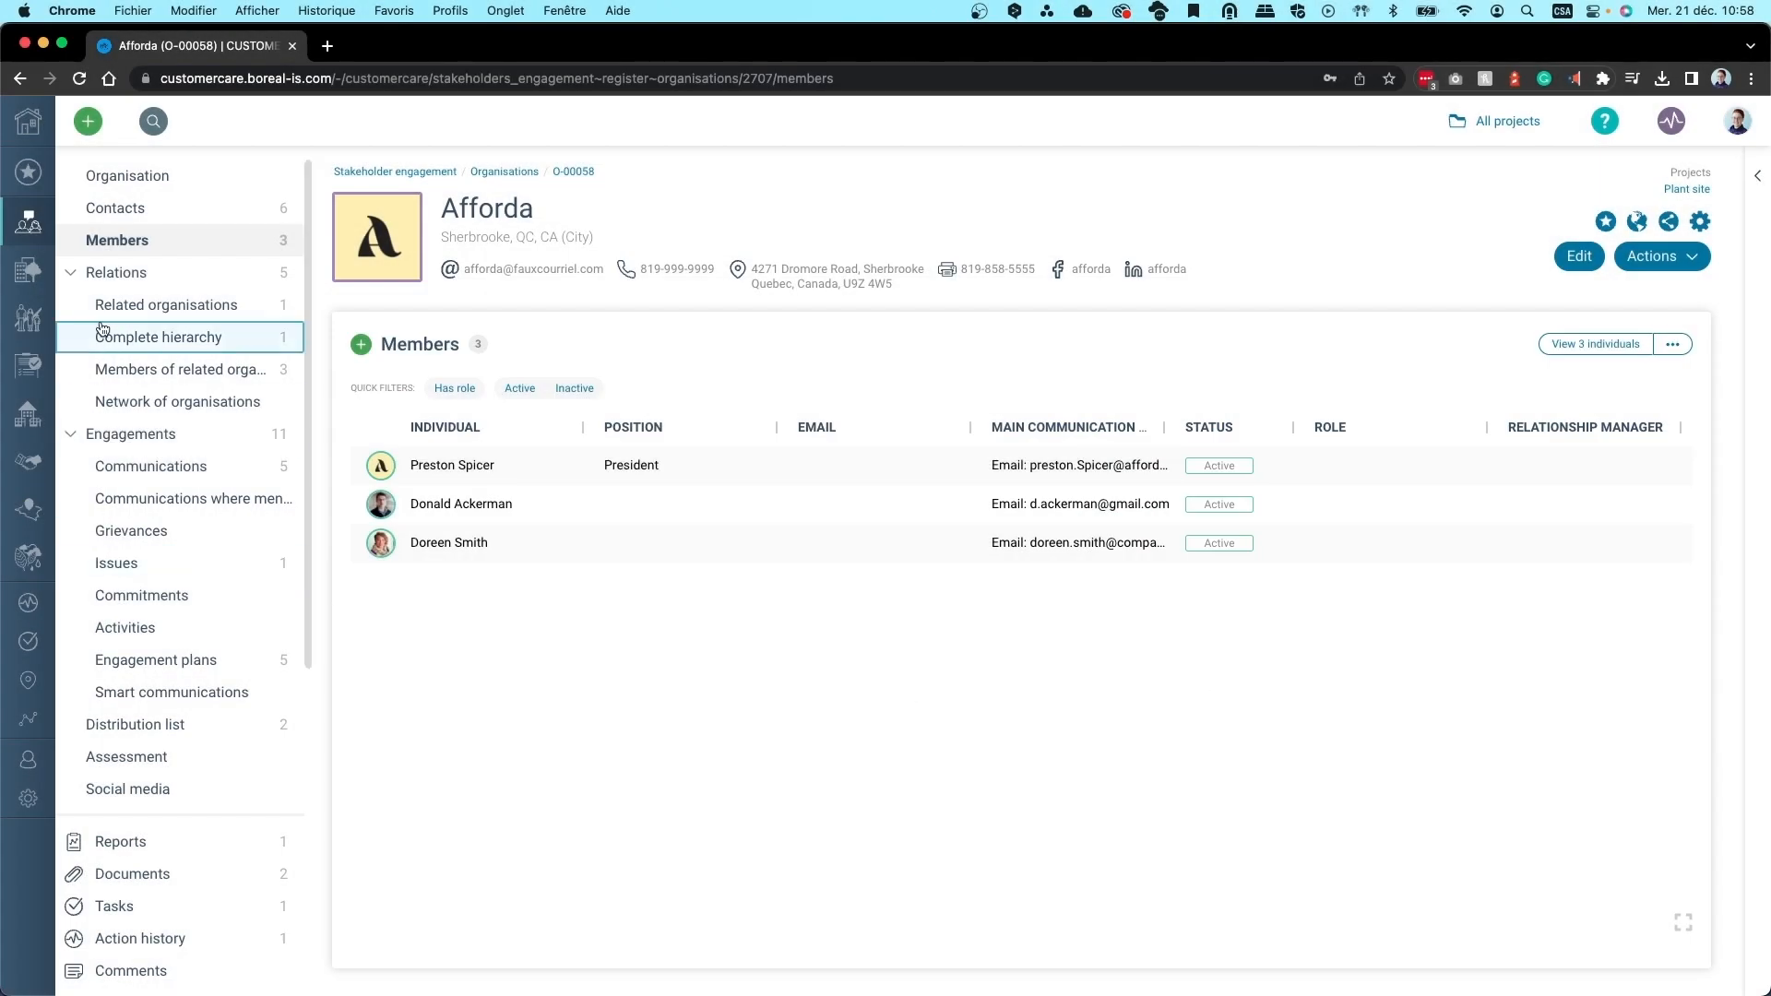
View Afforda's Contacts page, browse the contact types for a new entry, then cancel it
left_click(104, 179)
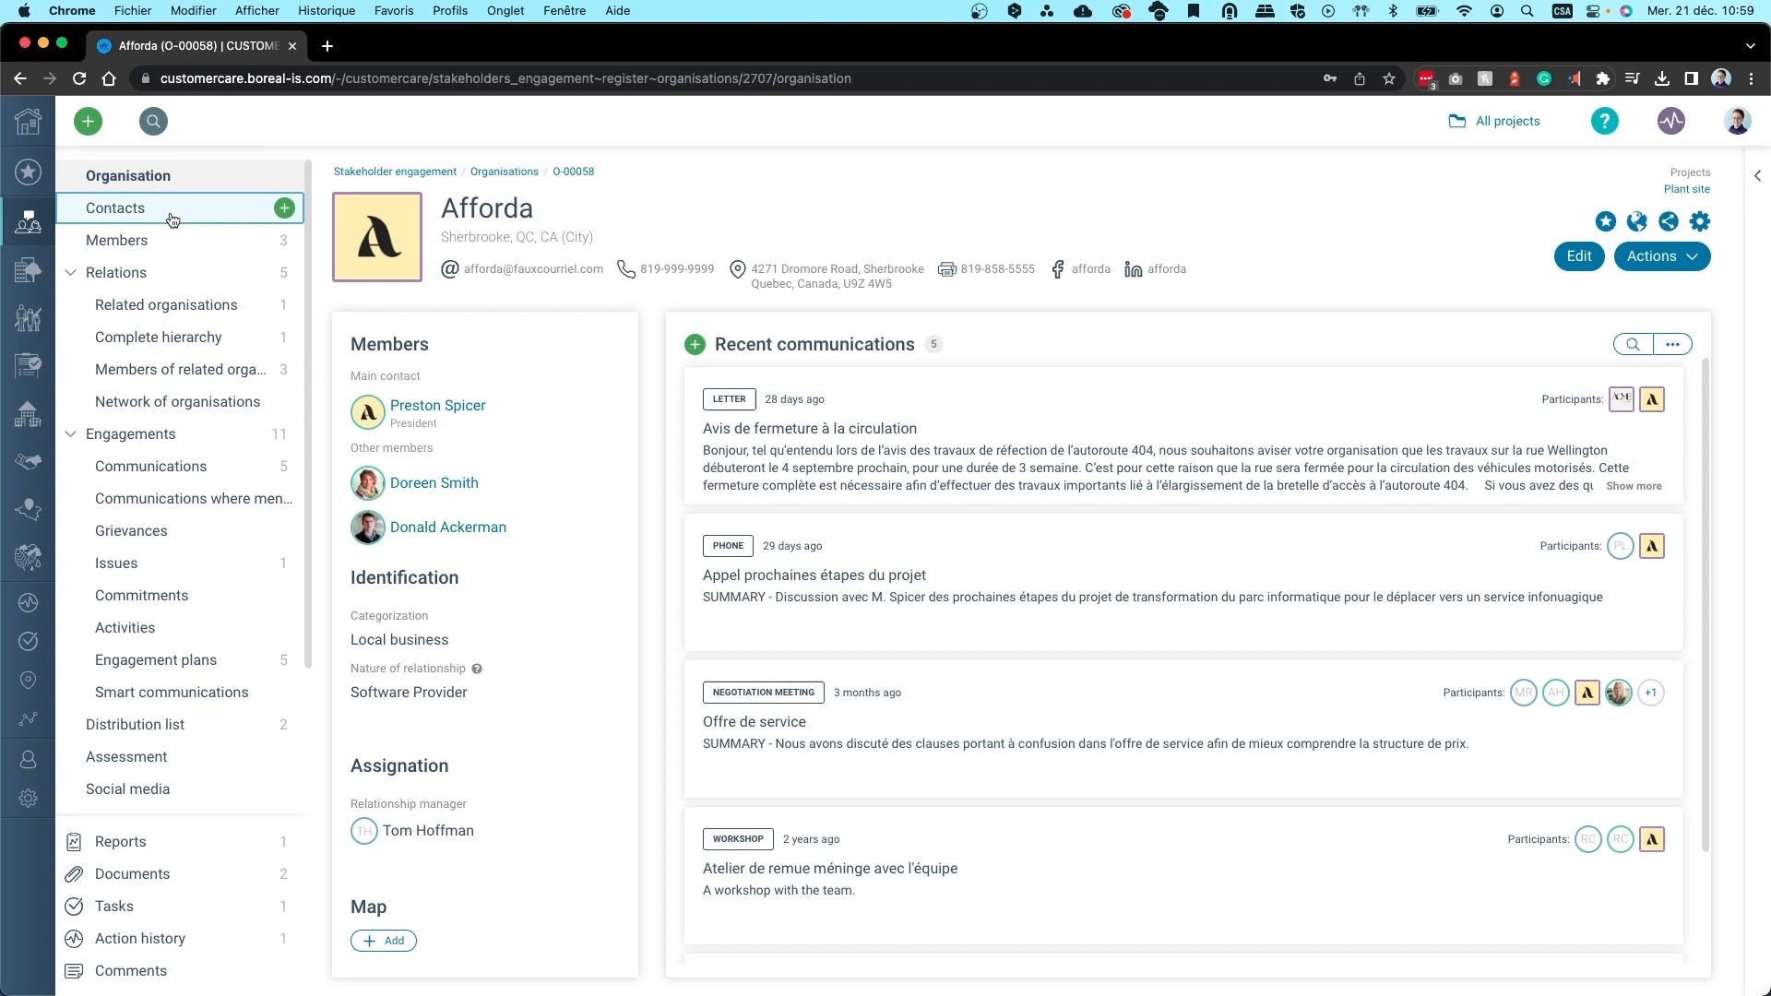
left_click(172, 219)
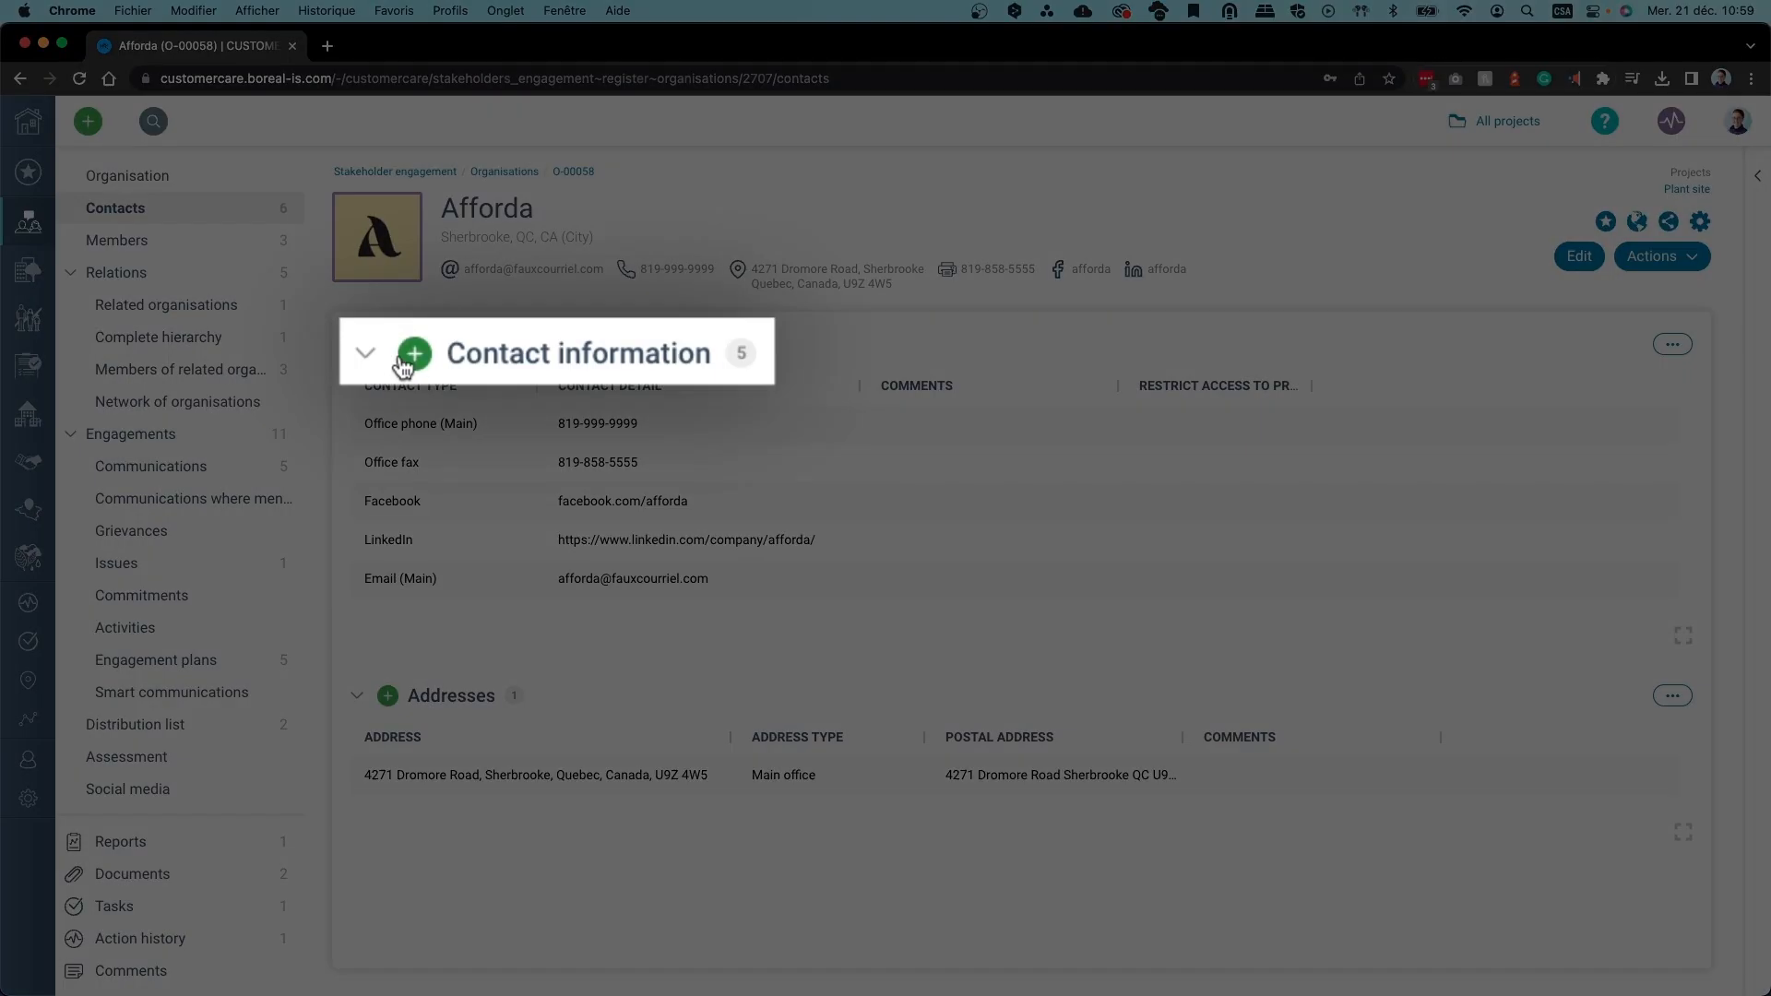
left_click(406, 360)
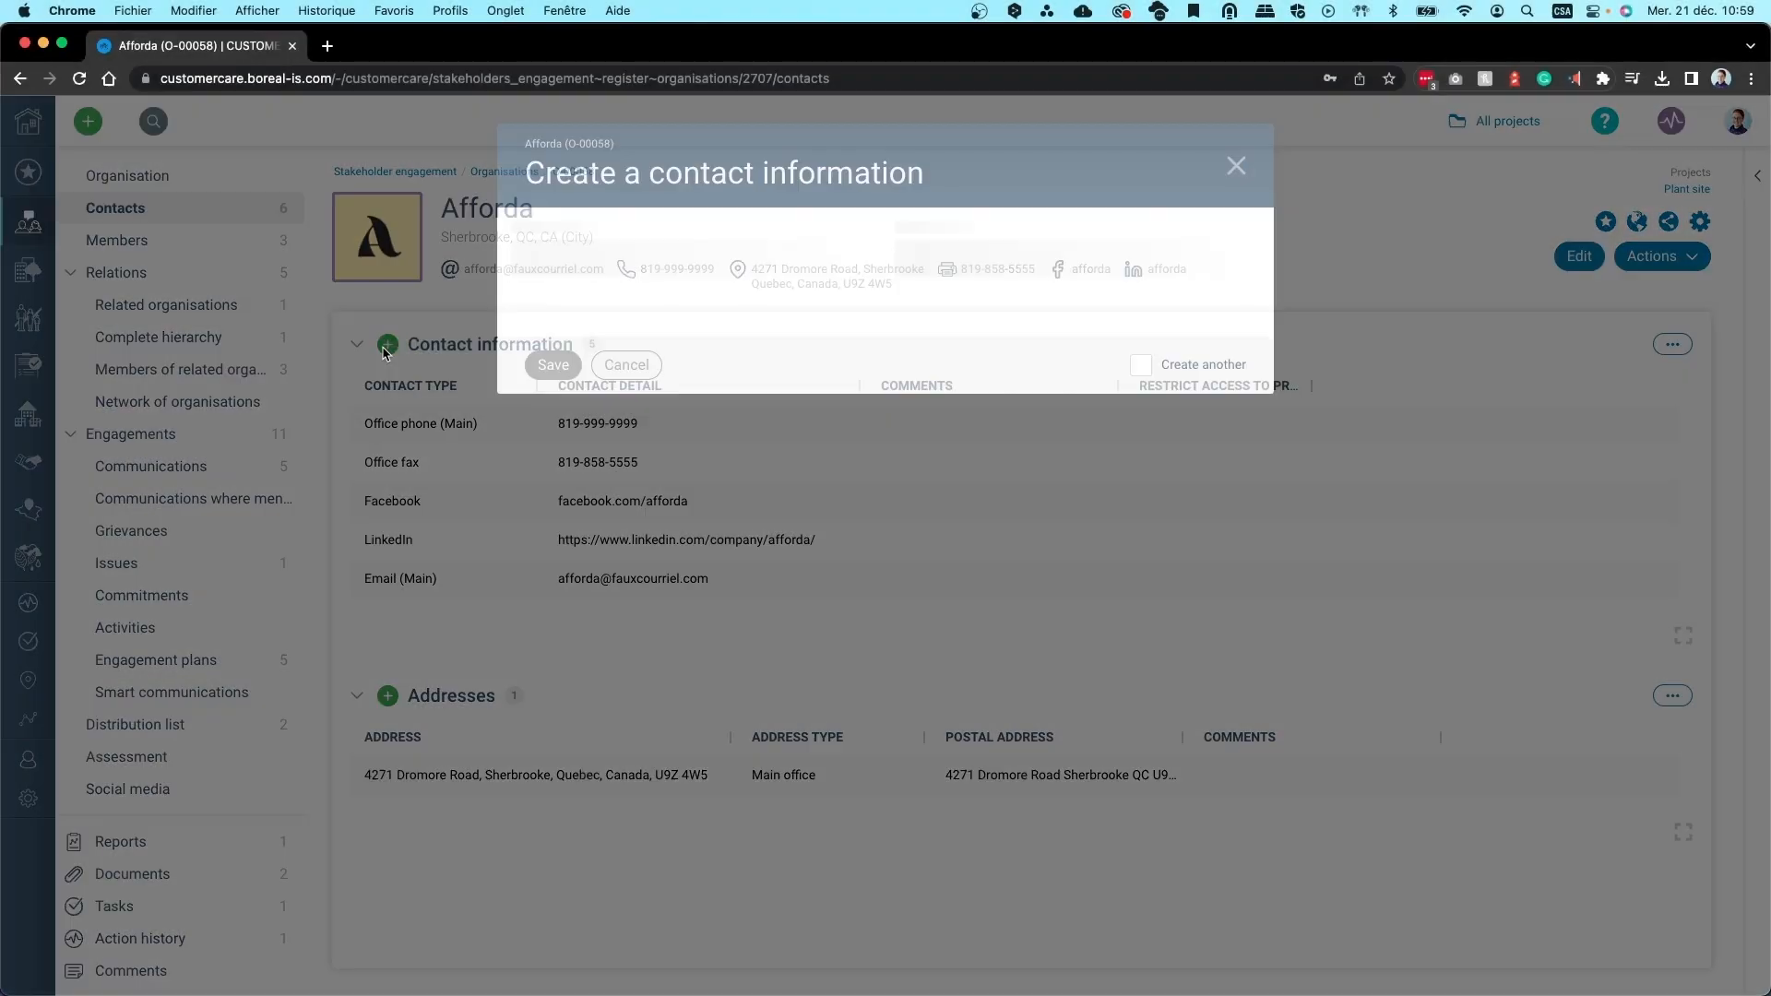
left_click(846, 276)
scroll(745, 385, "down", 8)
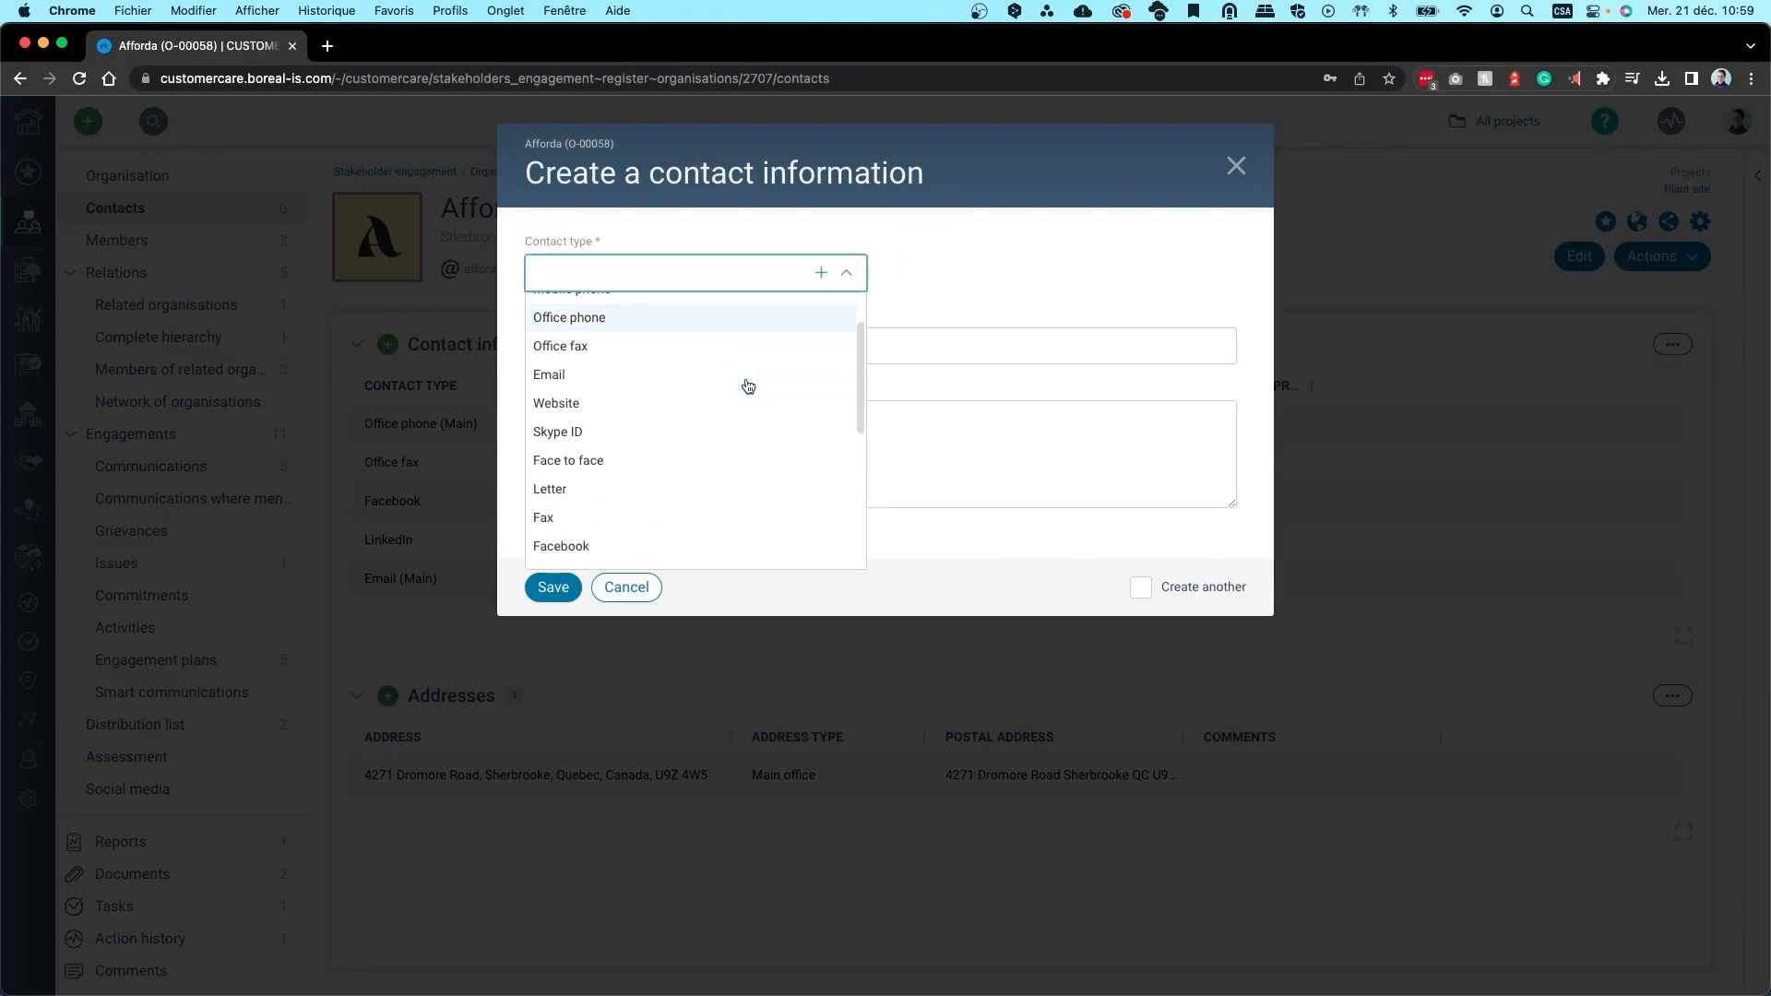
scroll(749, 386, "up", 6)
scroll(746, 385, "up", 3)
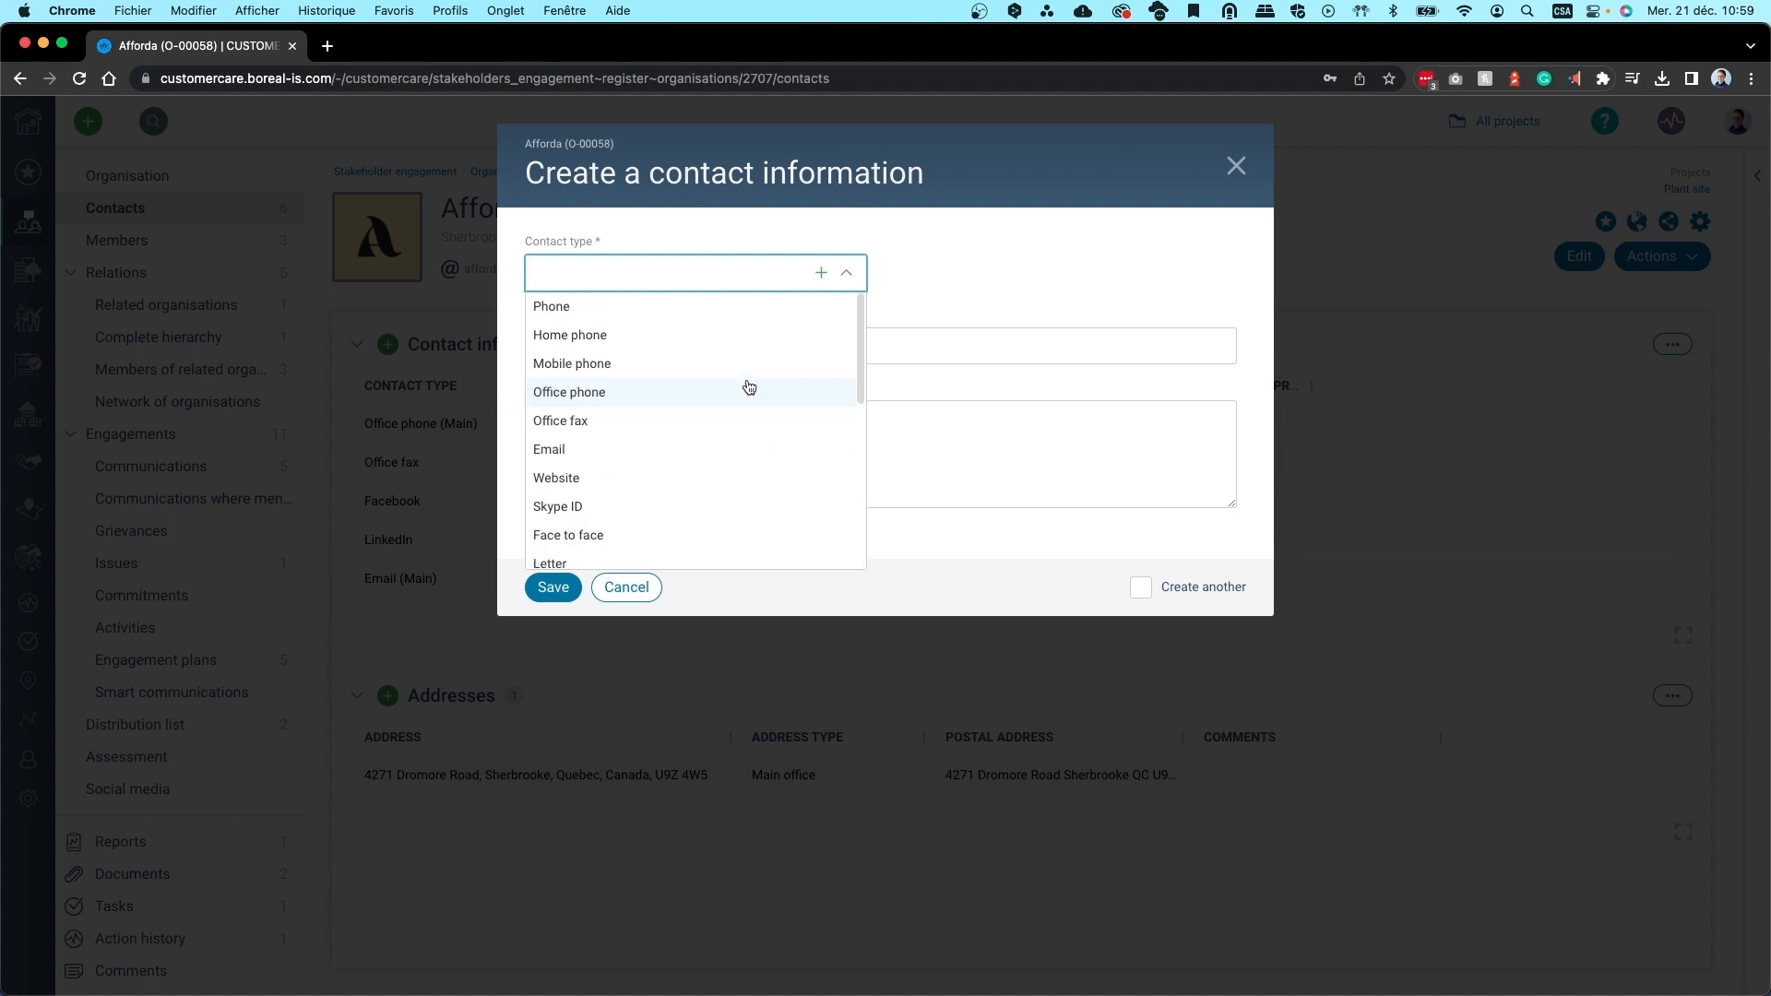
left_click(1111, 281)
left_click(1237, 166)
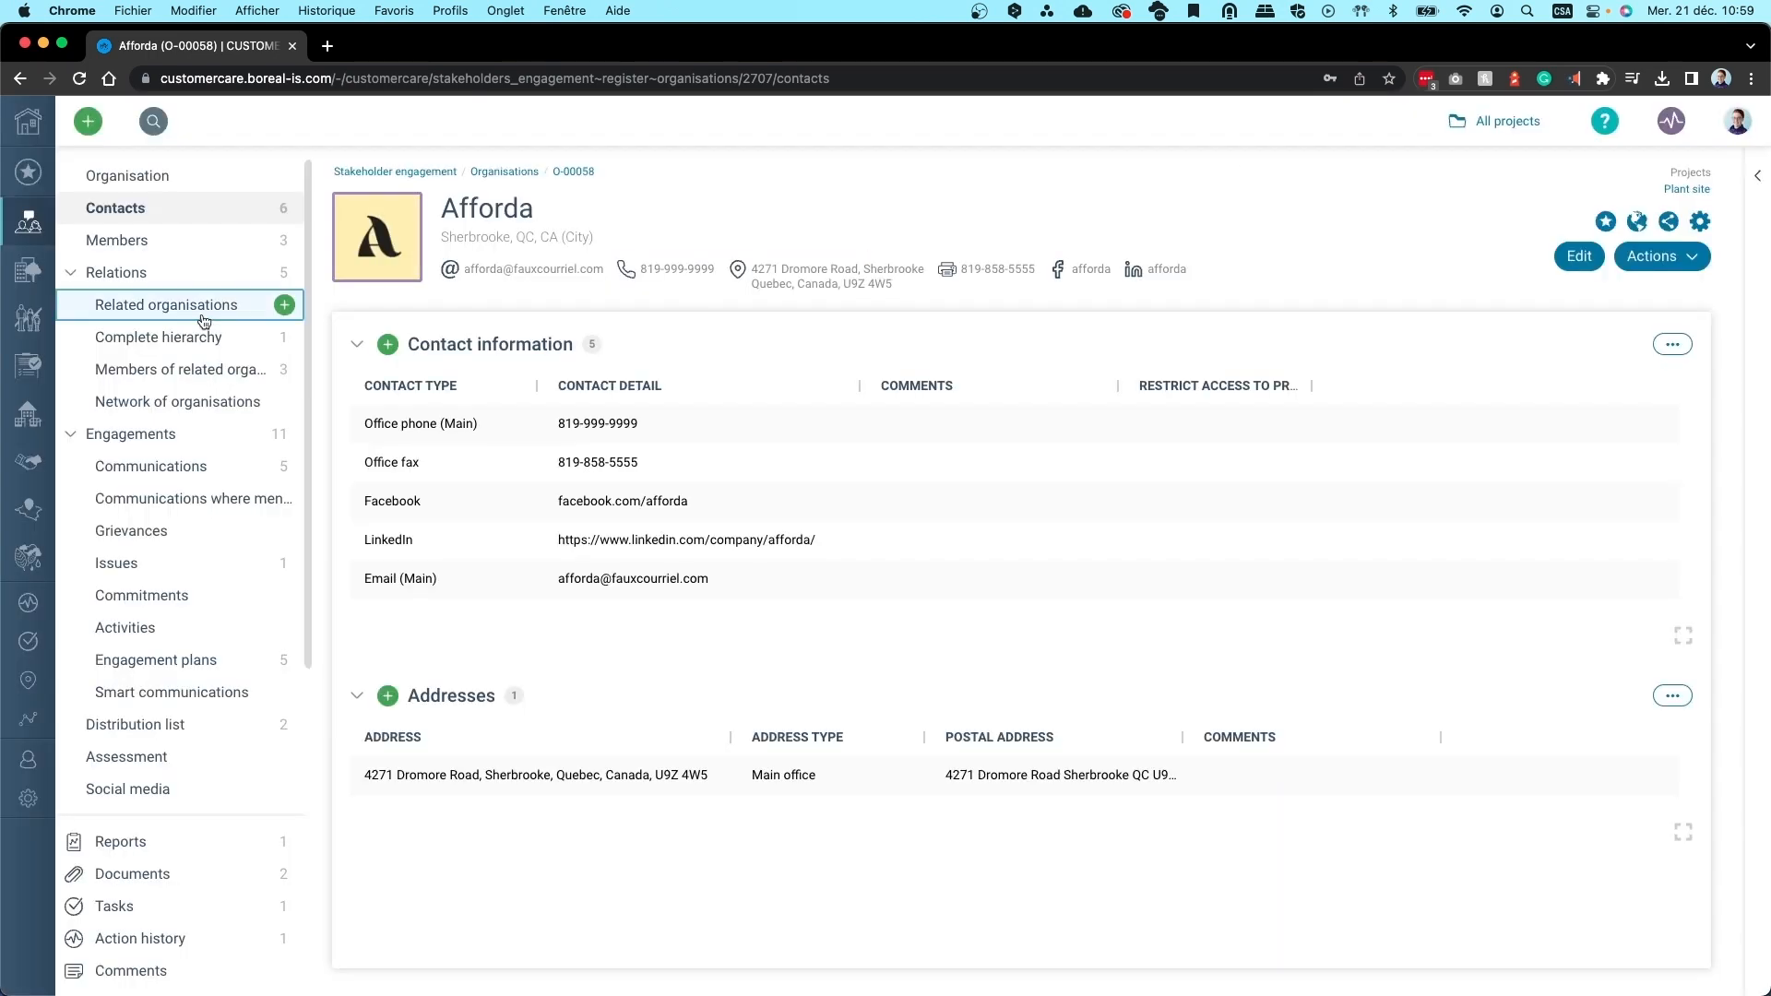
Browse Afforda's Related organisations, Communications, Documents, Tasks and Issues, then open the Create menu
left_click(204, 318)
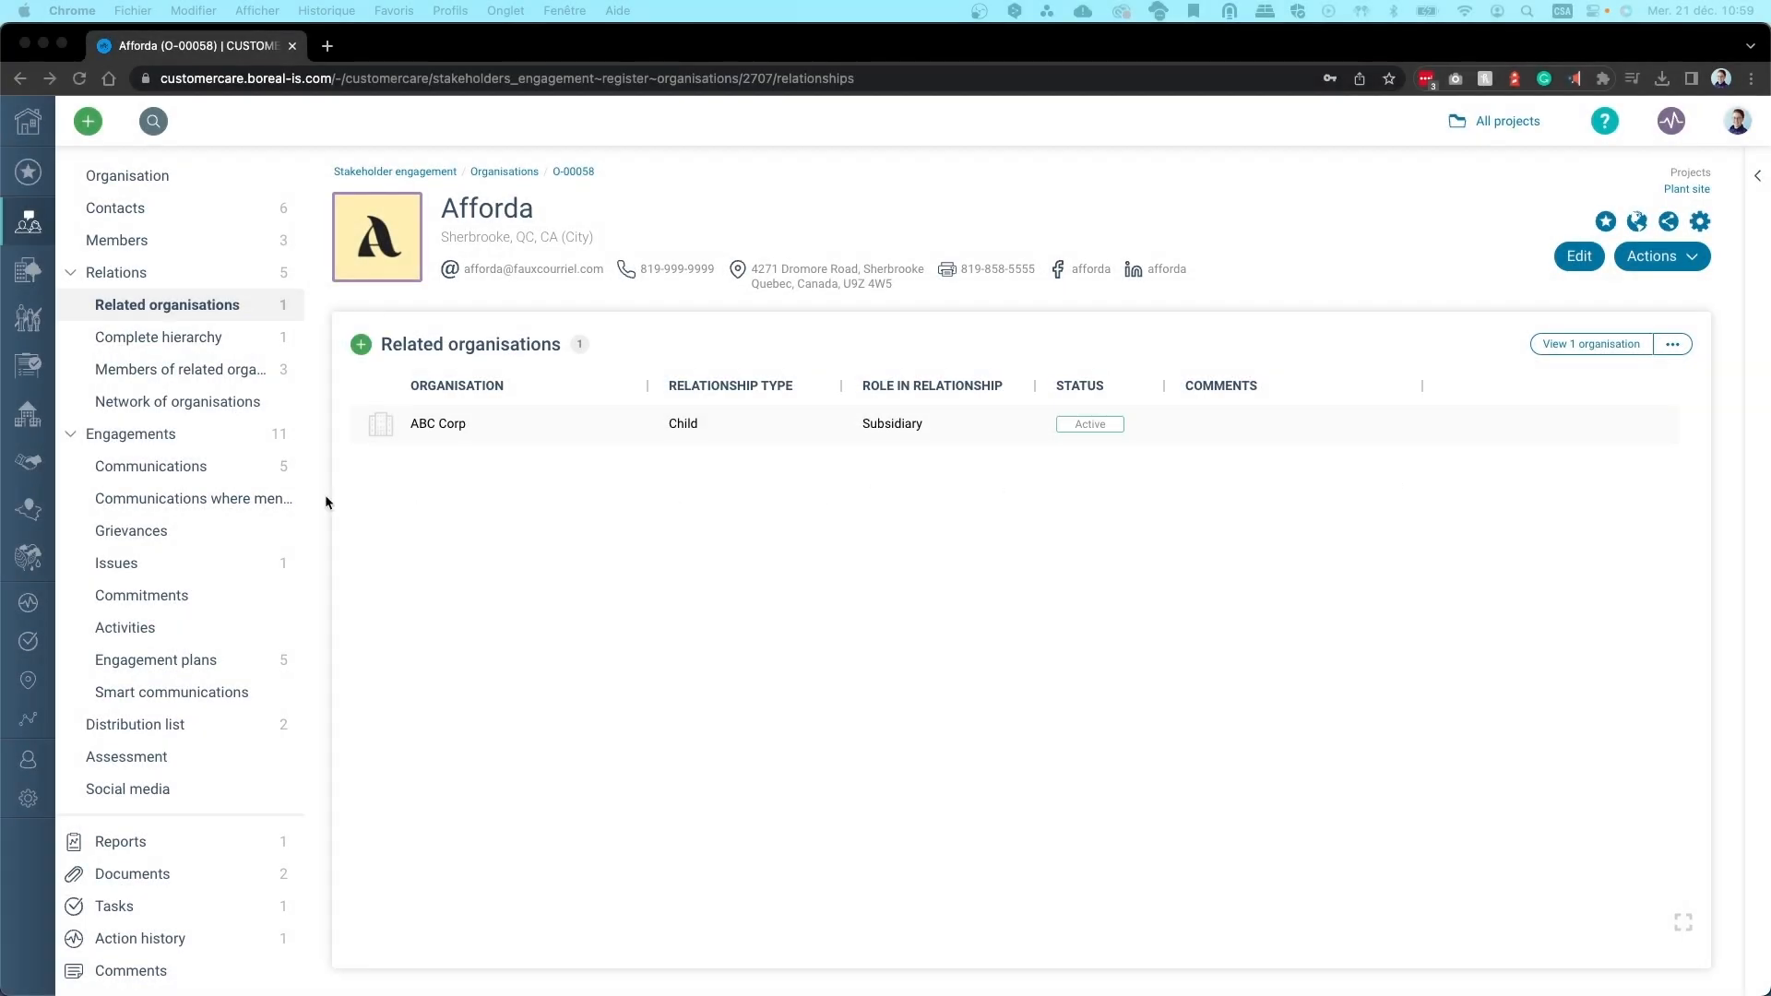
left_click(176, 467)
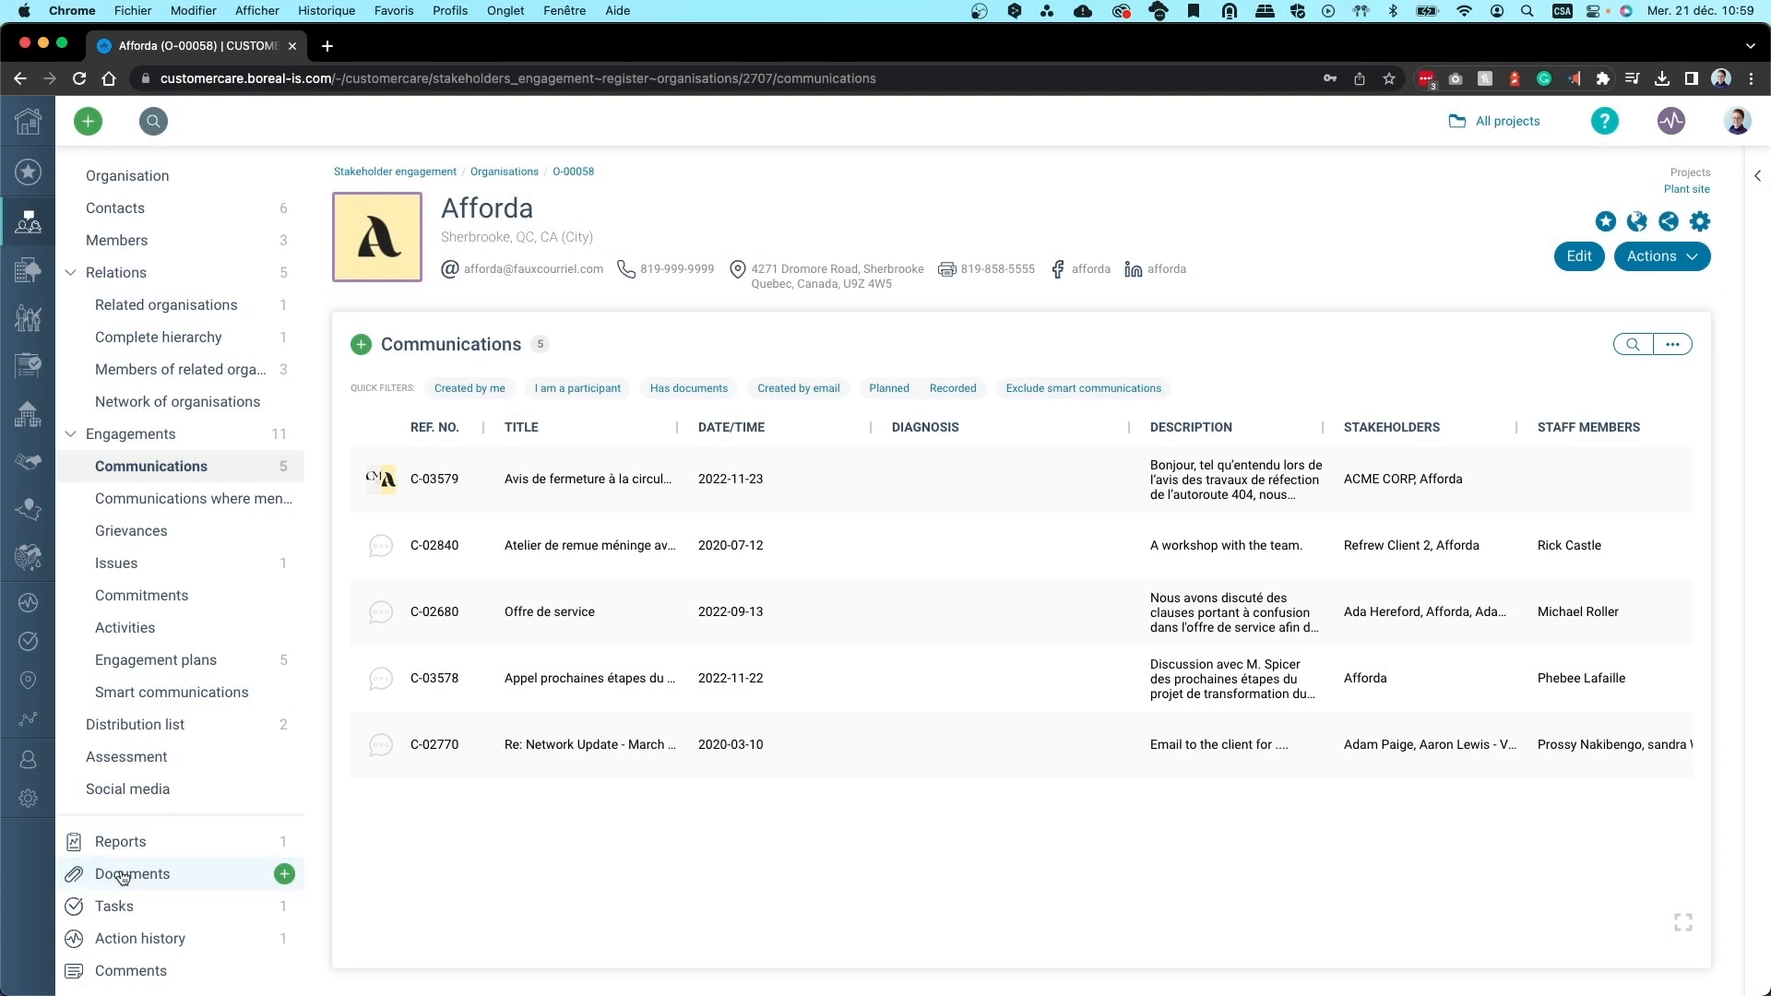
left_click(125, 875)
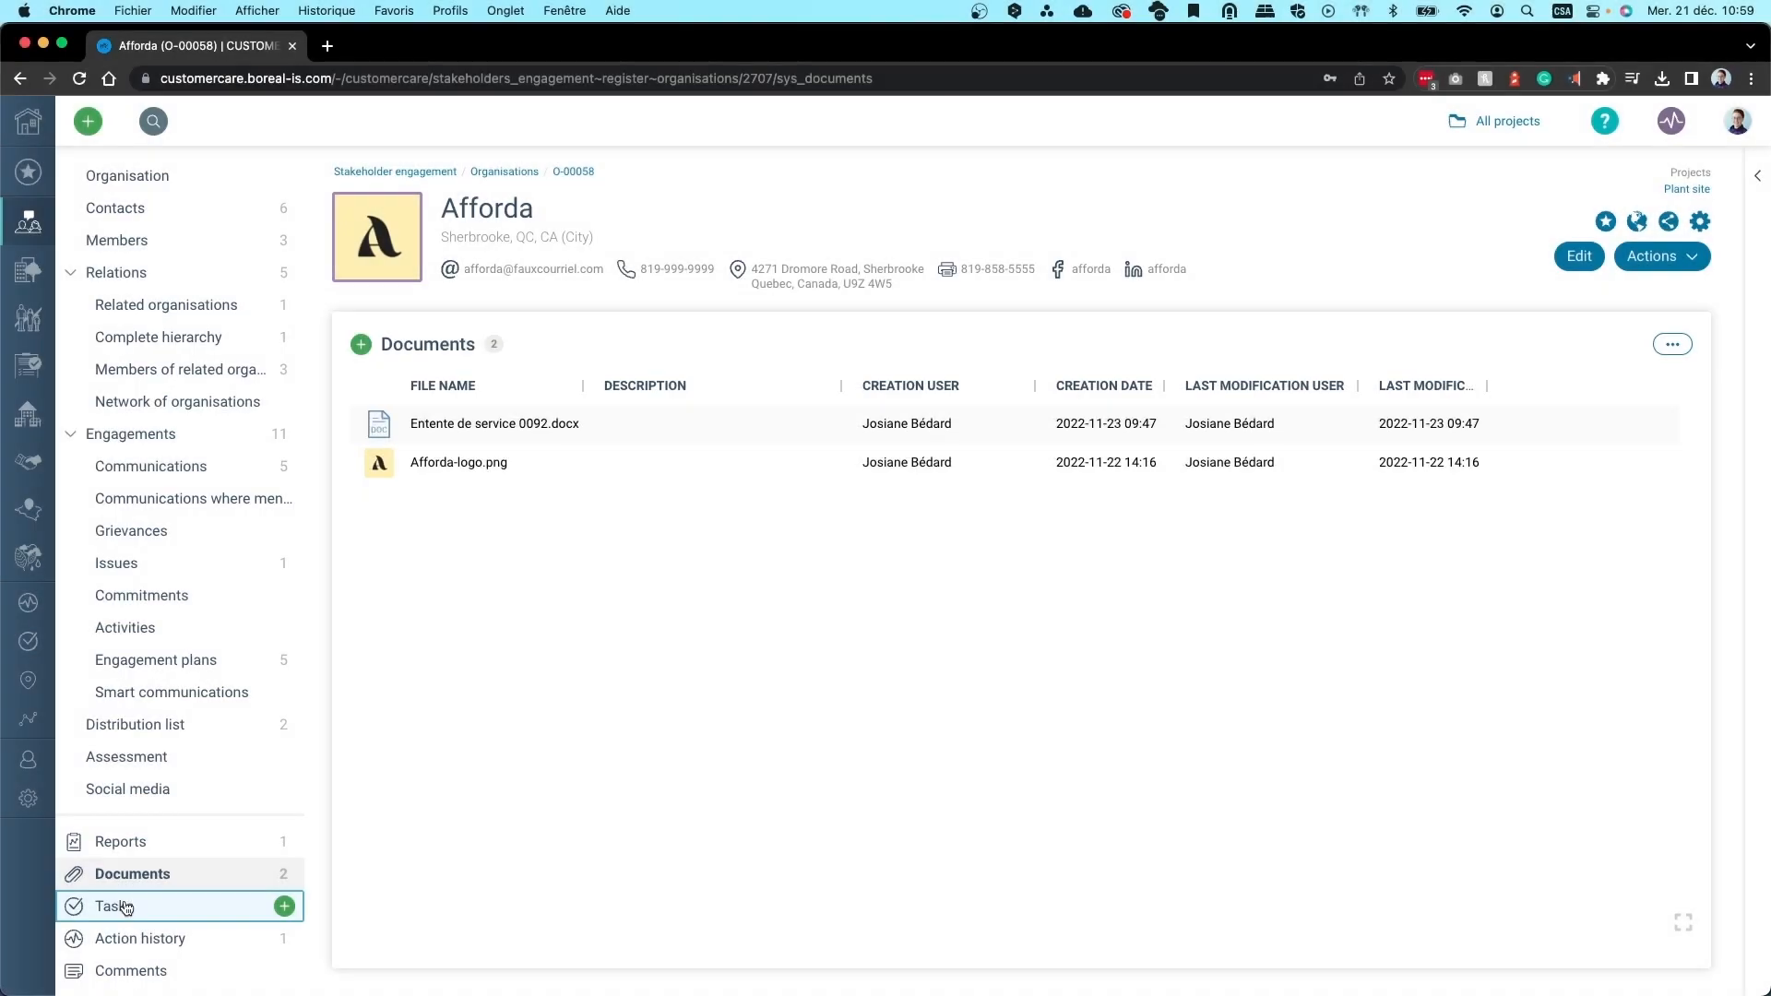
left_click(124, 907)
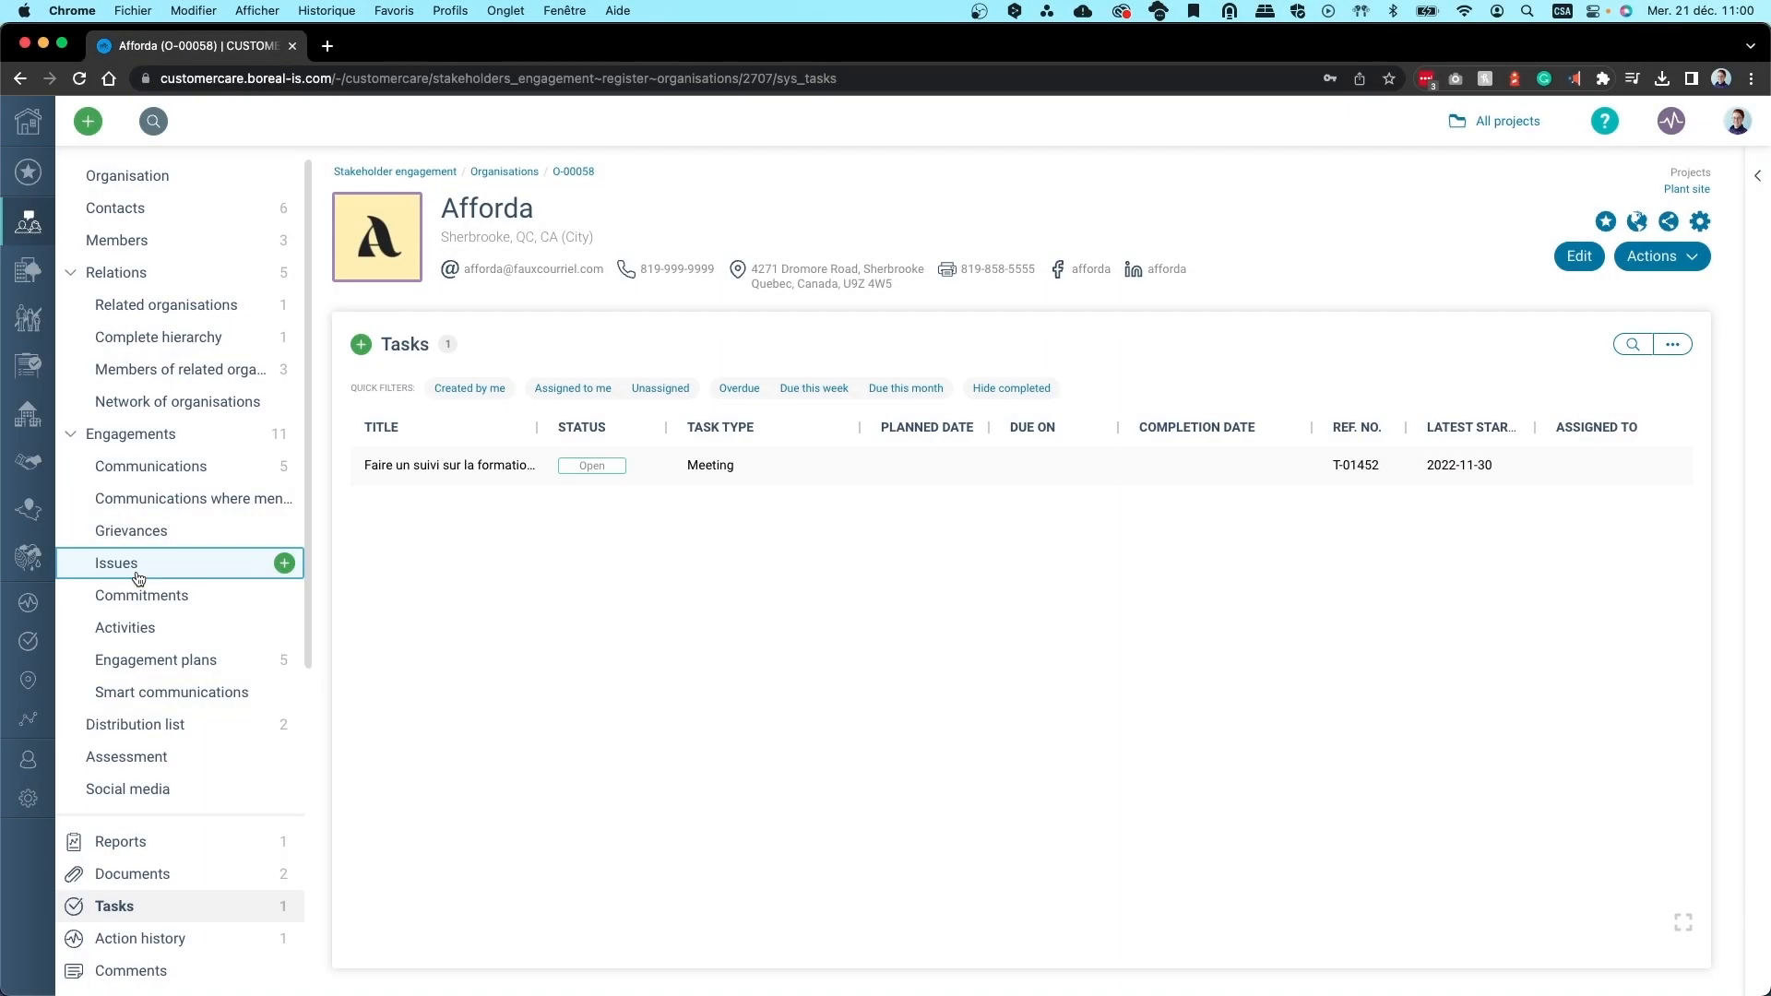
left_click(135, 570)
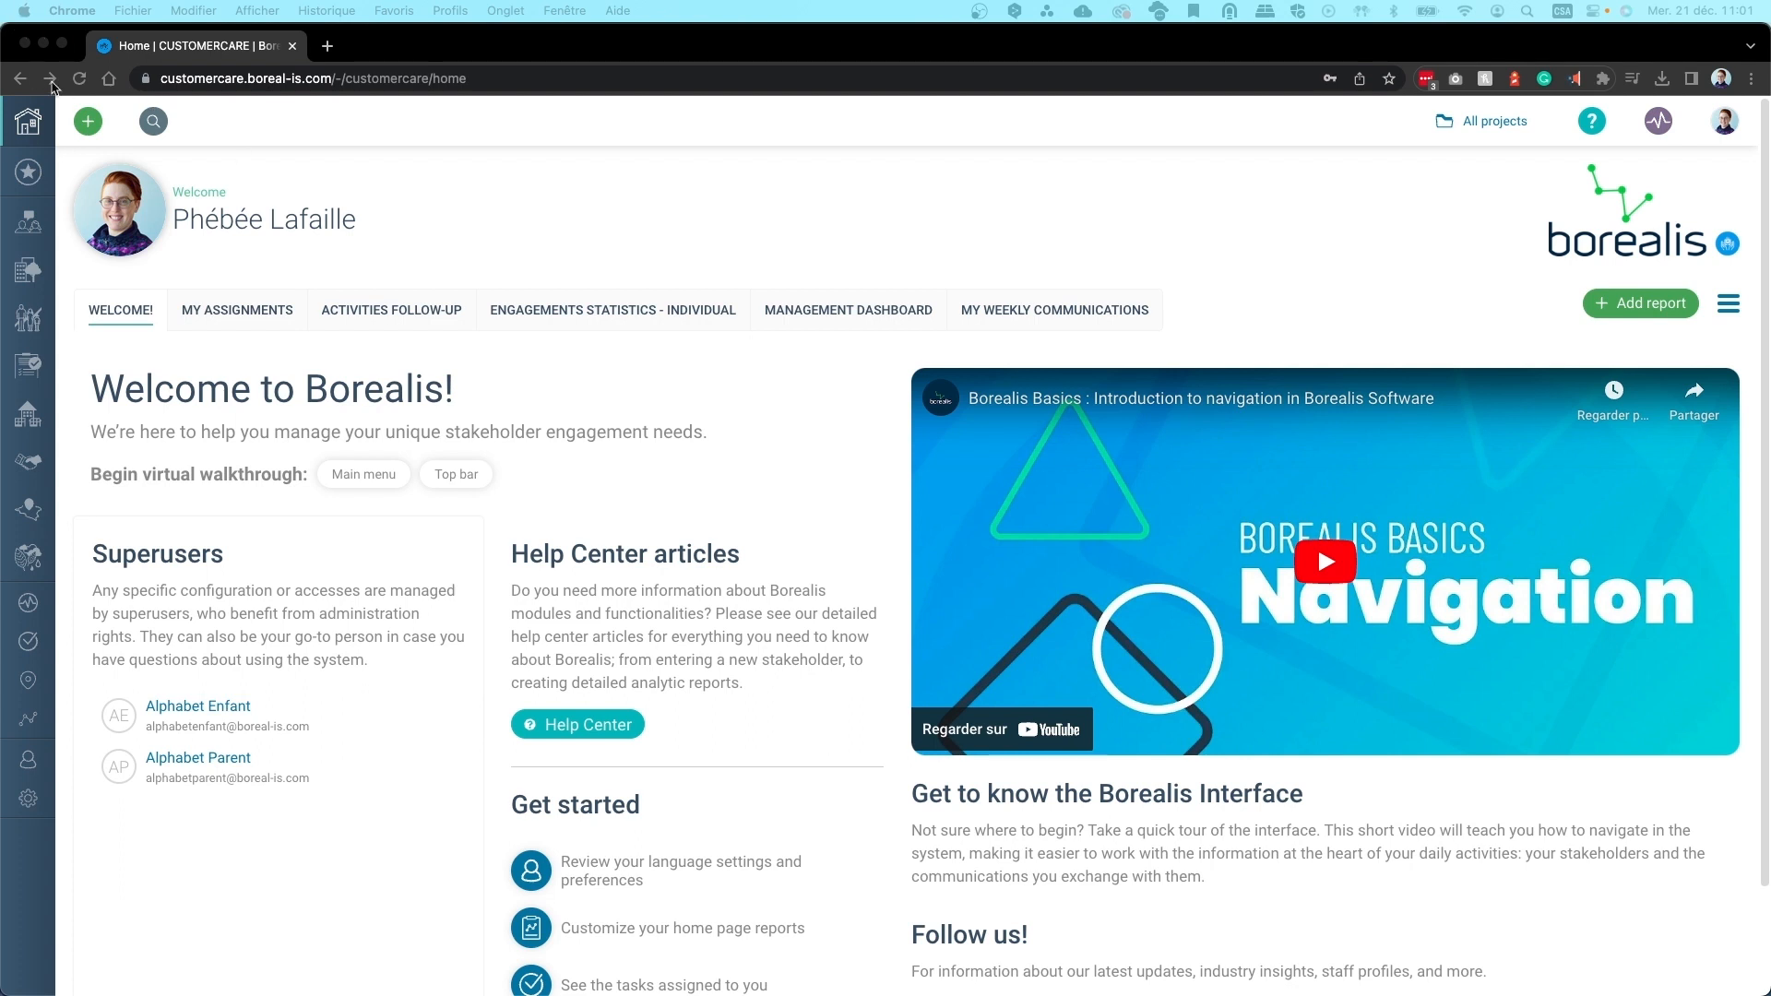
left_click(86, 128)
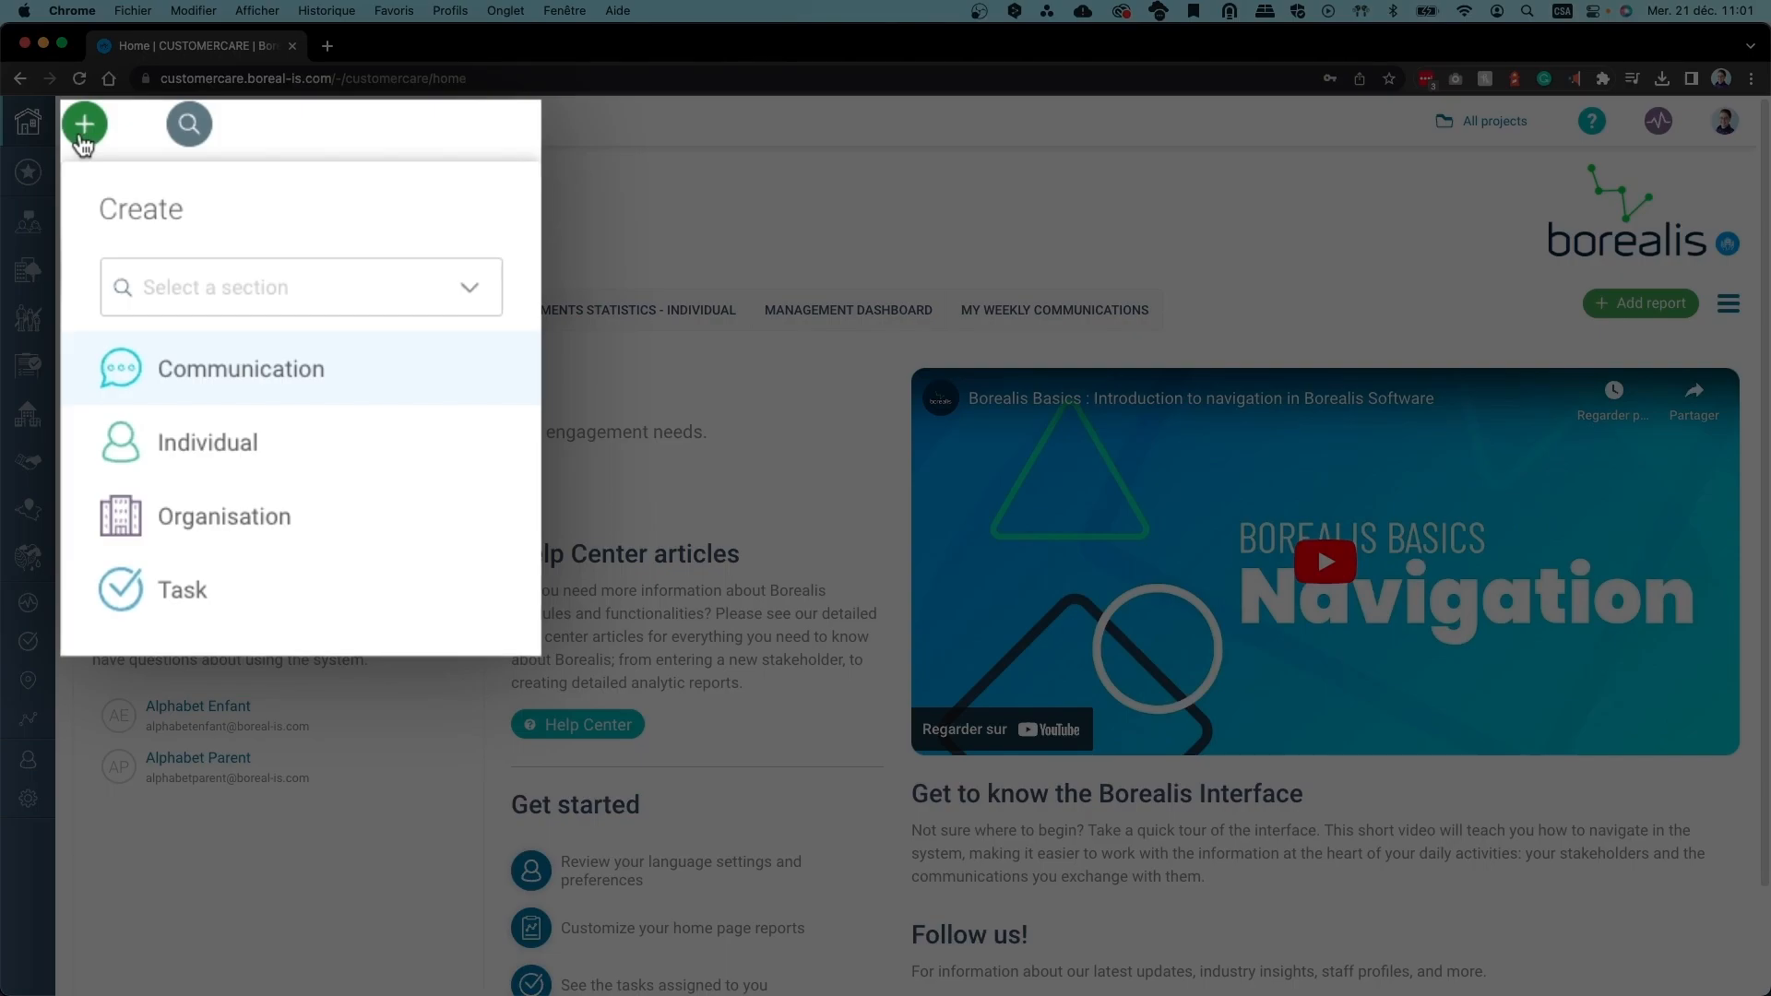
Start a new organisation from the Create menu and cancel the form
left_click(232, 533)
scroll(870, 399, "down", 5)
scroll(870, 399, "up", 5)
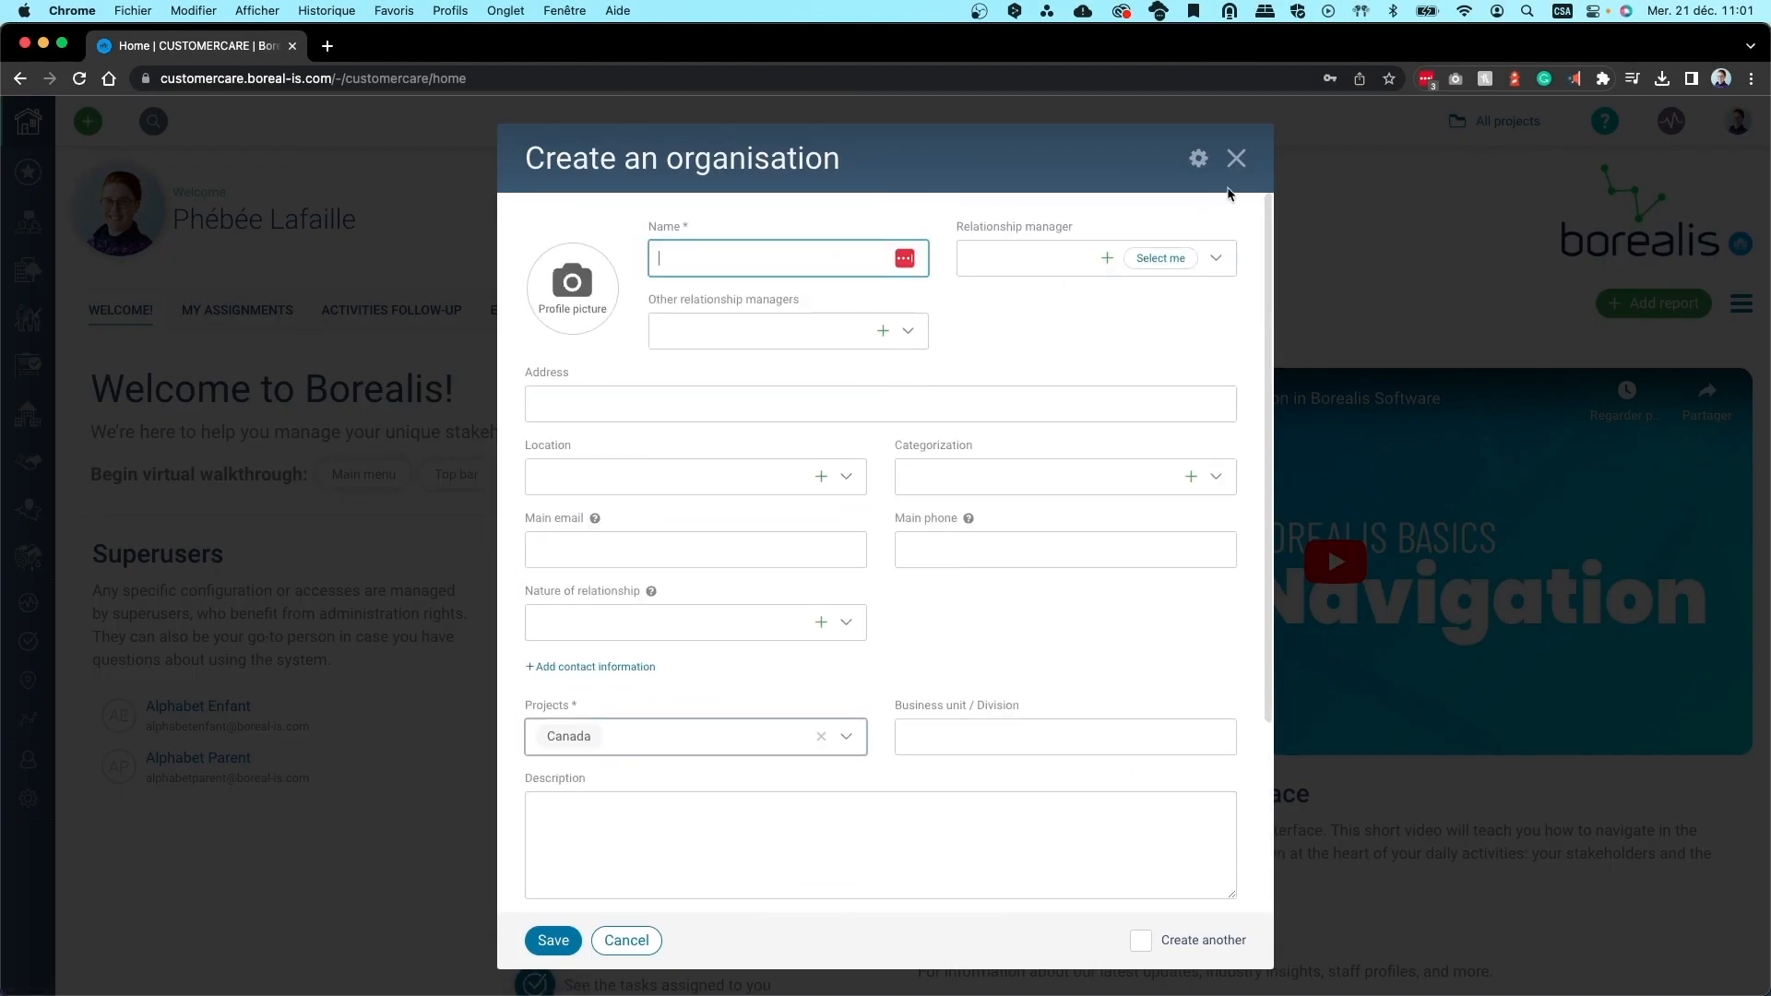
left_click(1236, 159)
Open the Organisations register and start creating an organisation from there
mouse_move(42, 239)
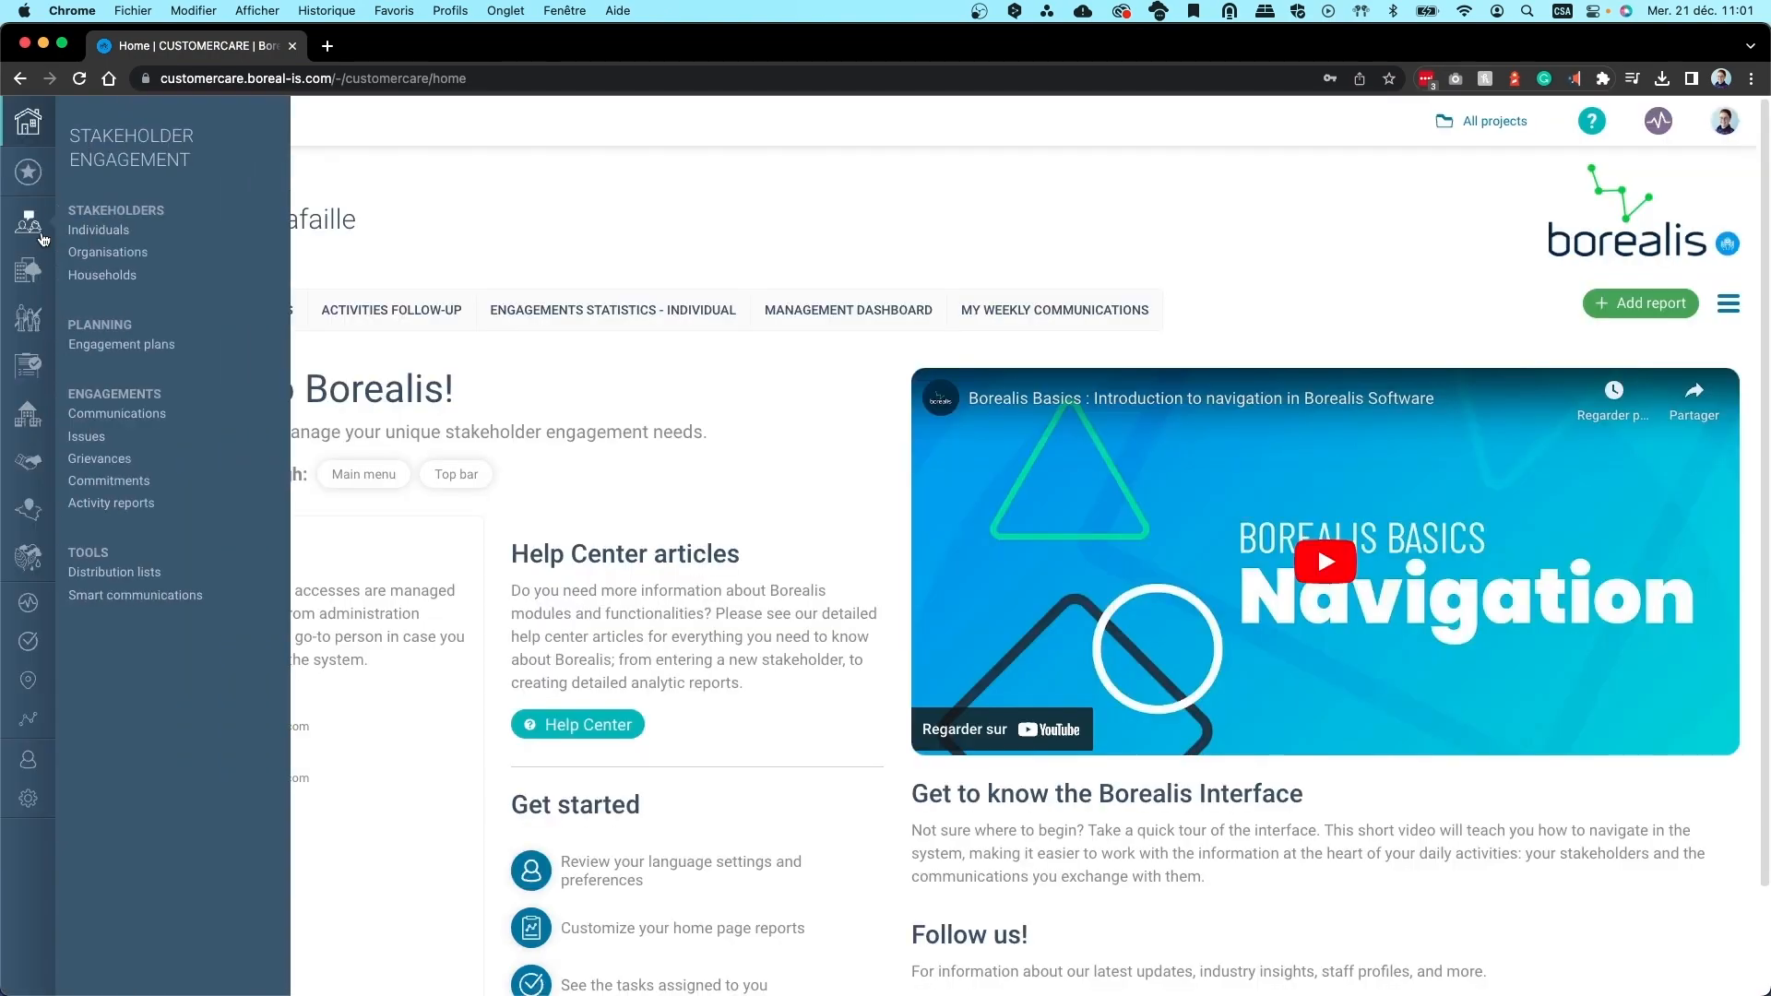
left_click(108, 251)
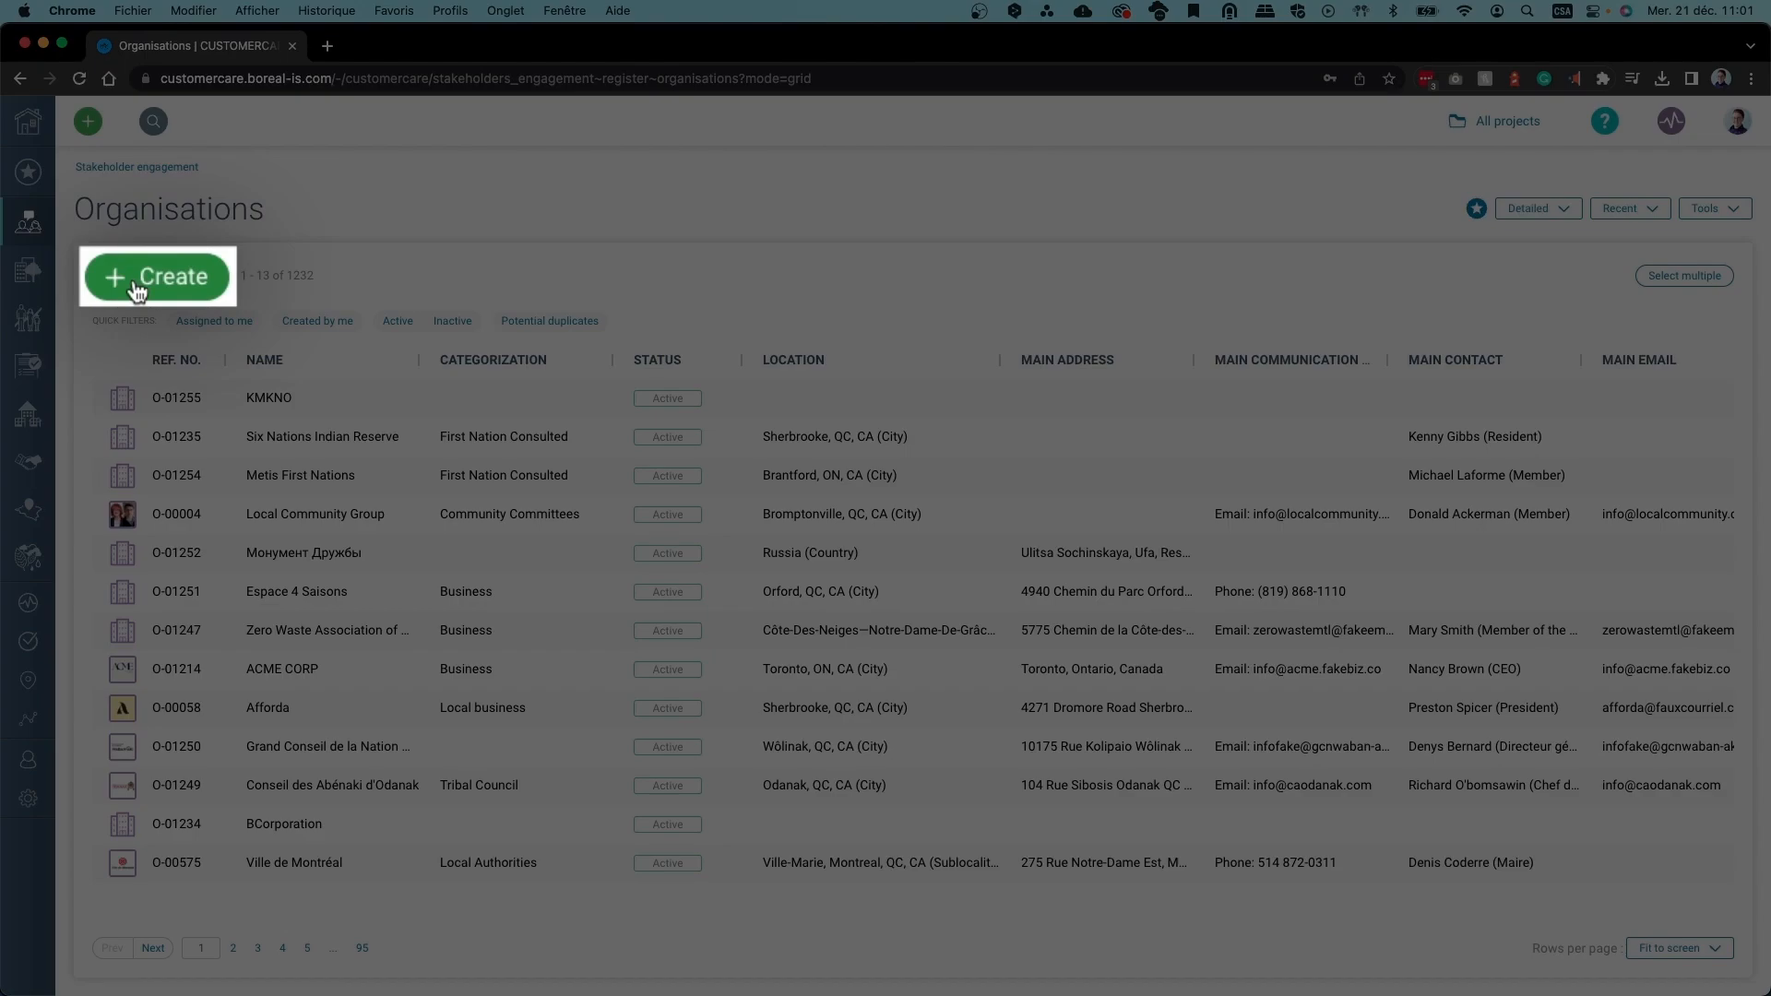
left_click(123, 280)
scroll(738, 296, "down", 5)
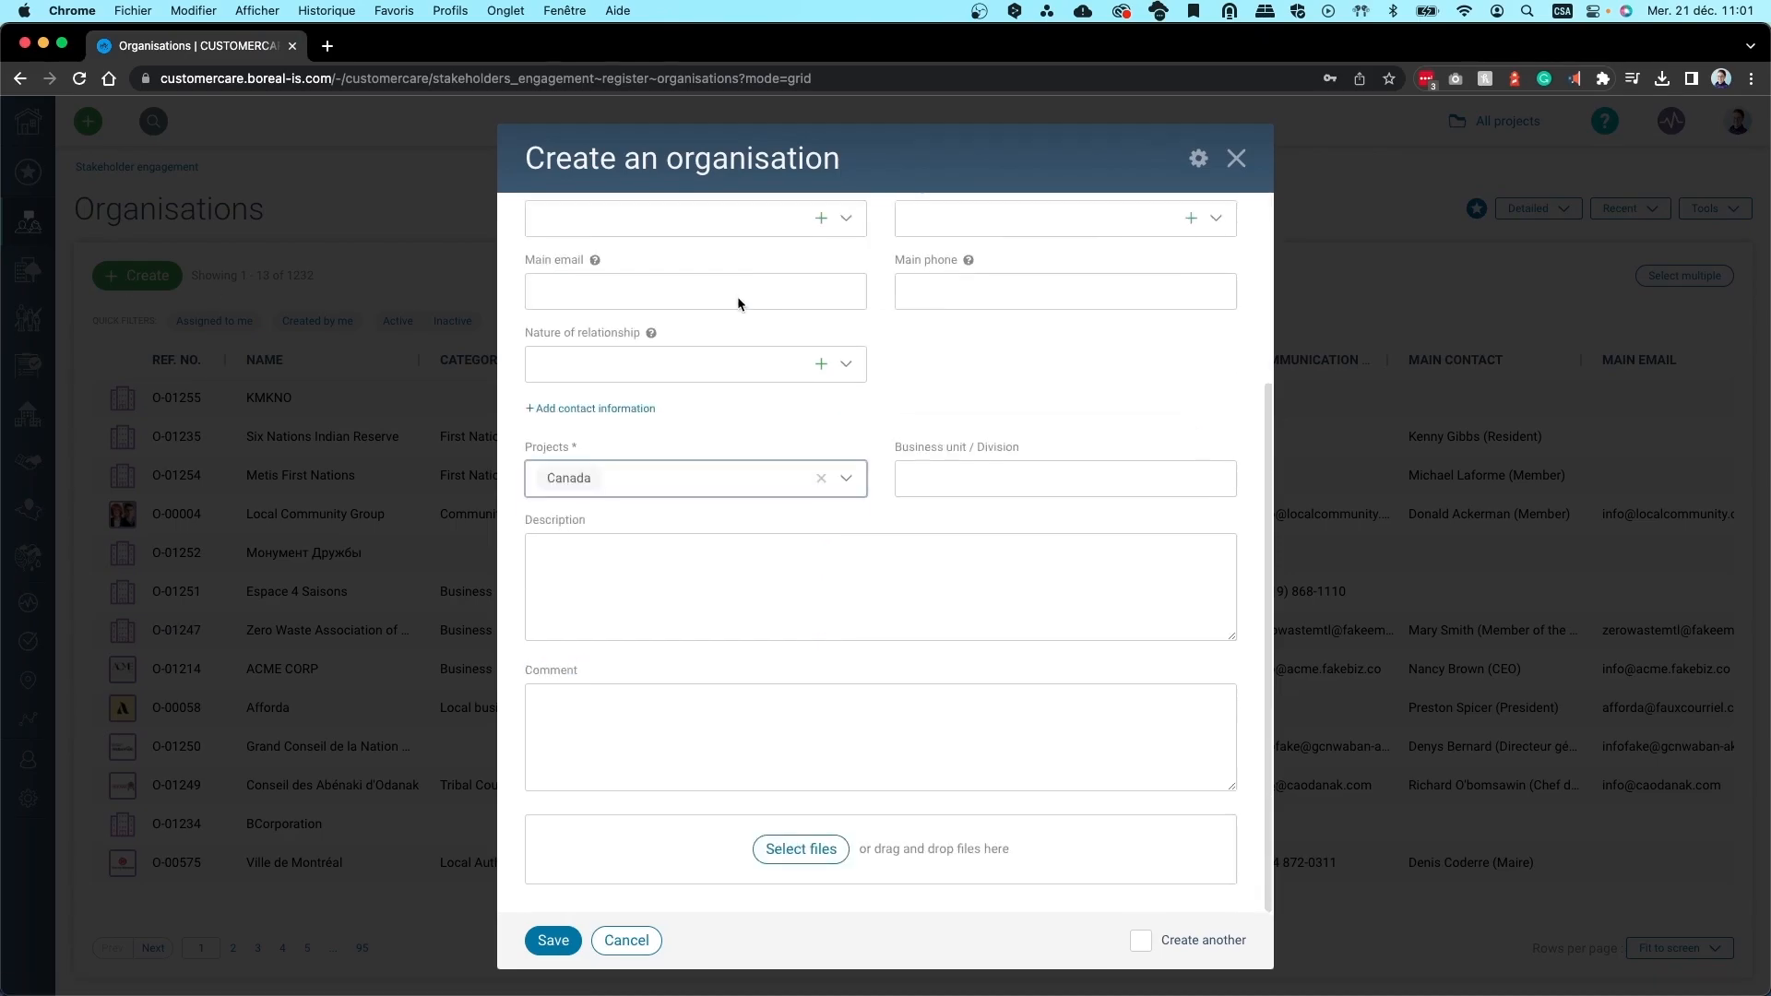
scroll(738, 297, "up", 5)
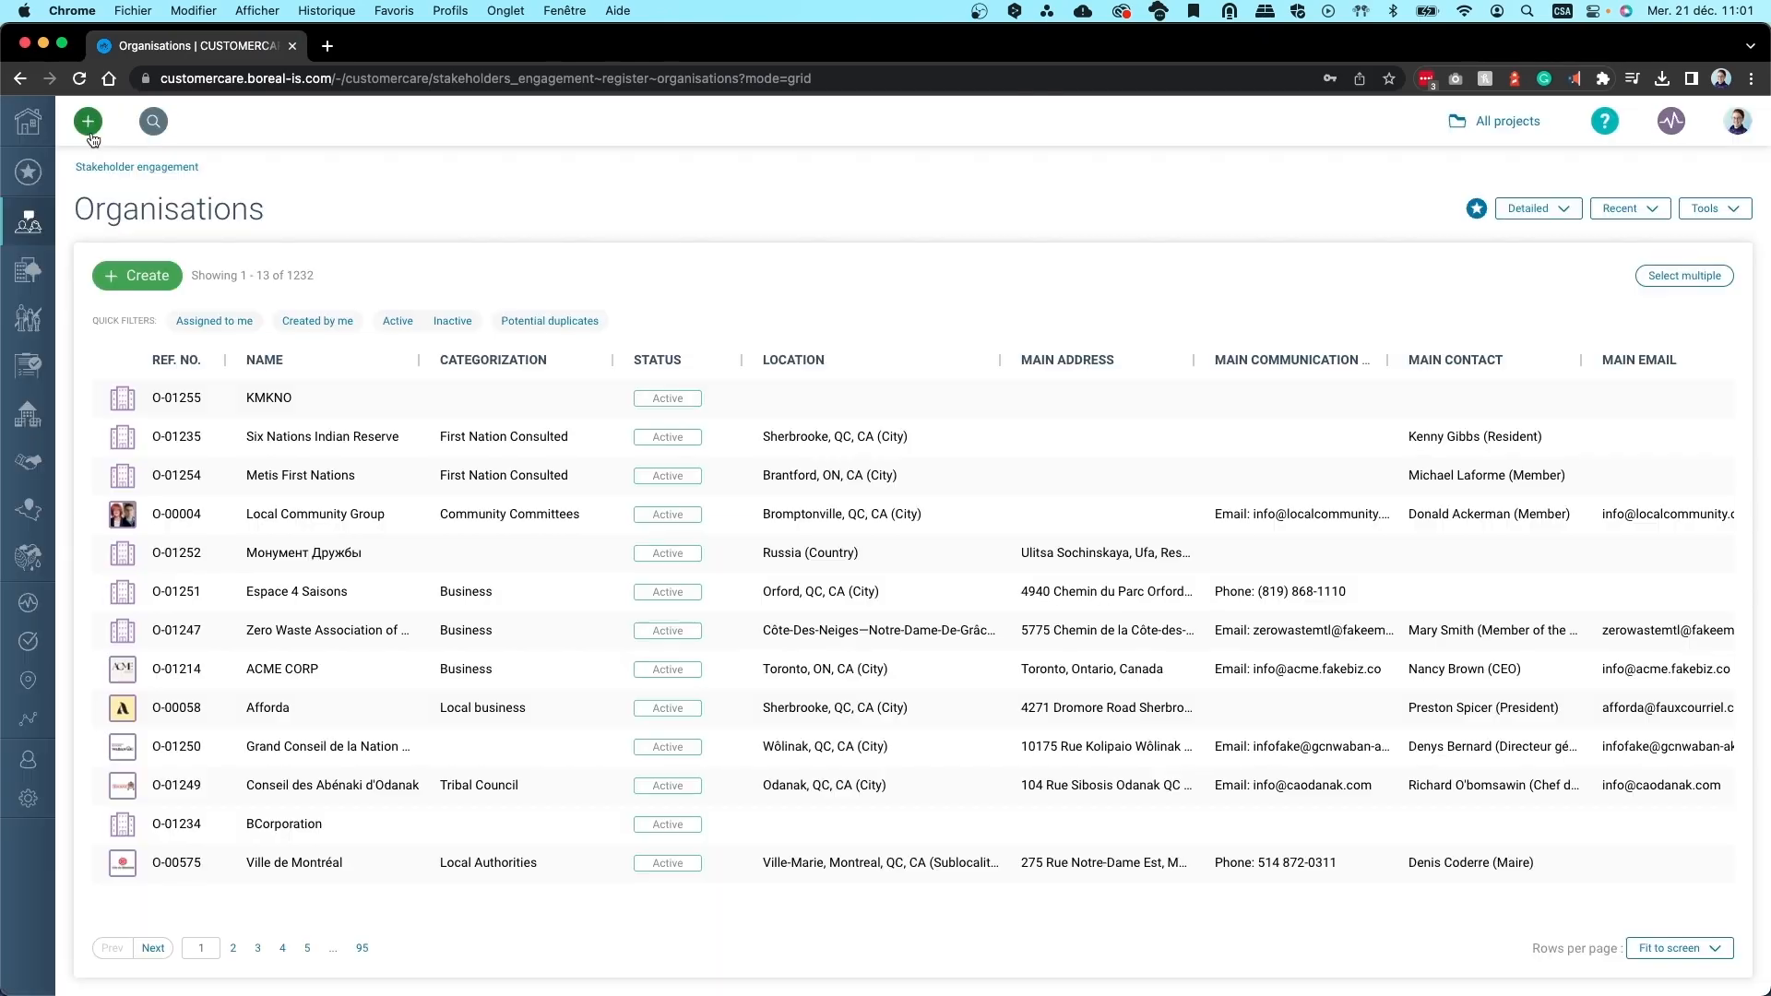
Start a new individual, try adding an organisation from its form, then open the map
left_click(88, 122)
left_click(104, 534)
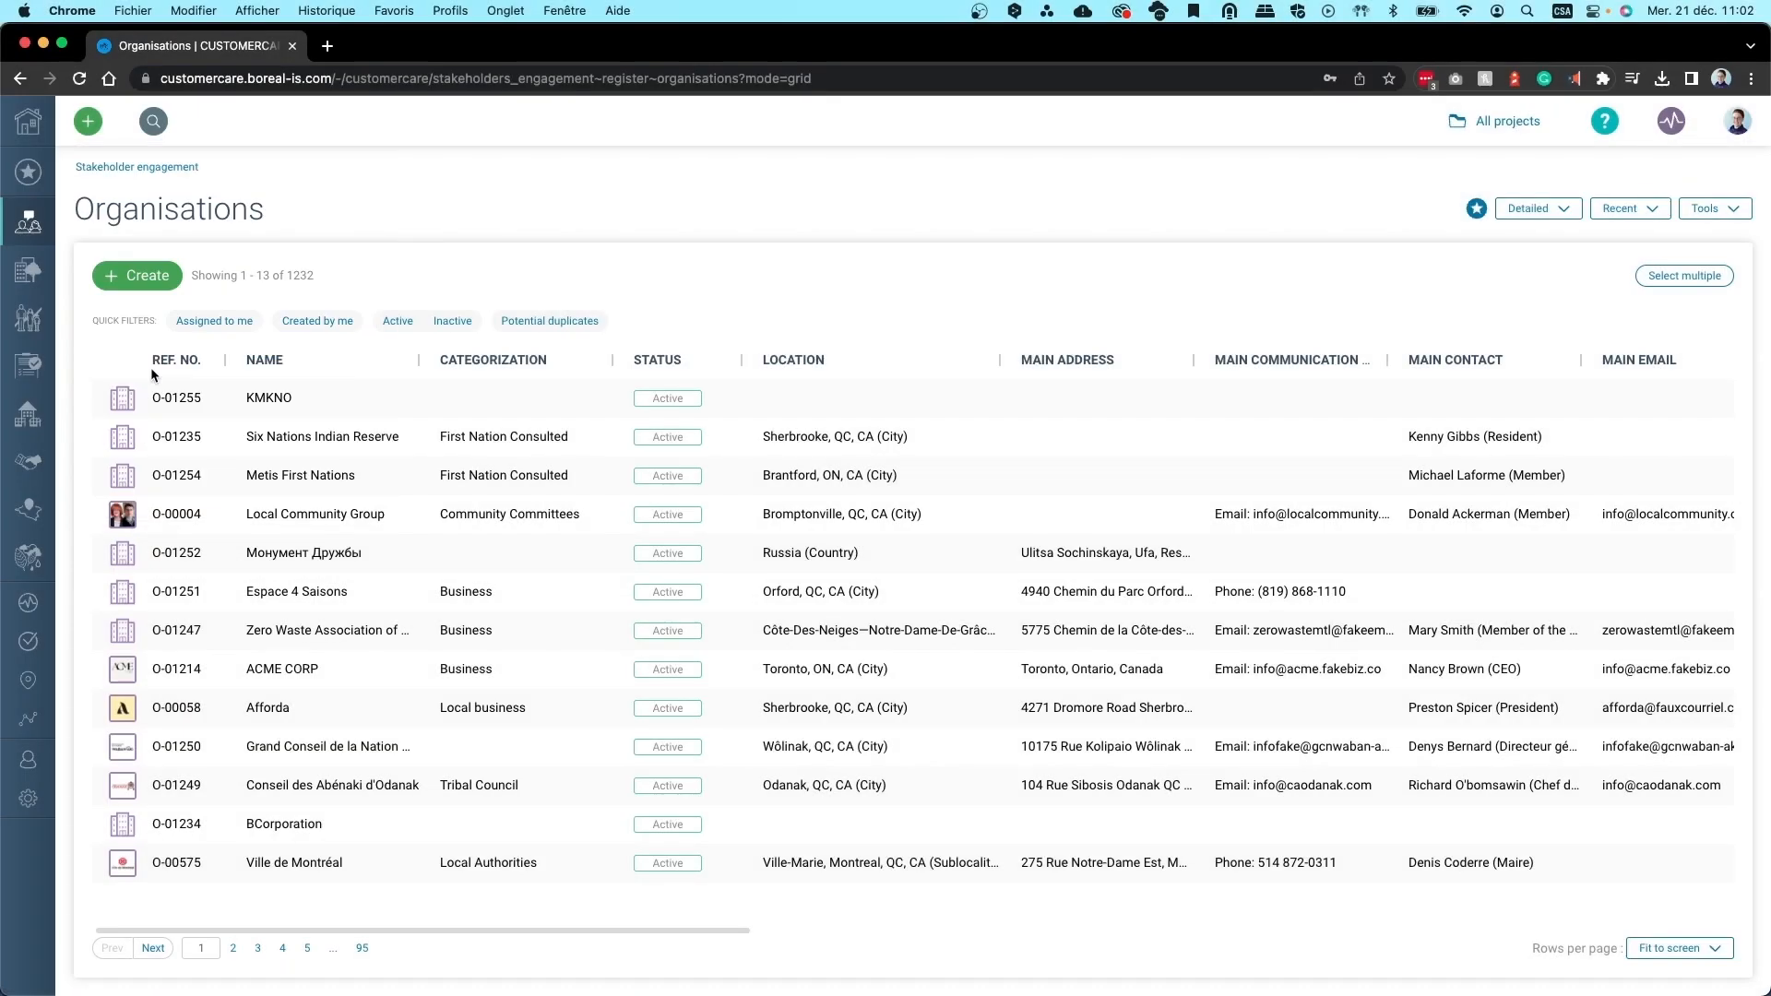
scroll(787, 411, "down", 4)
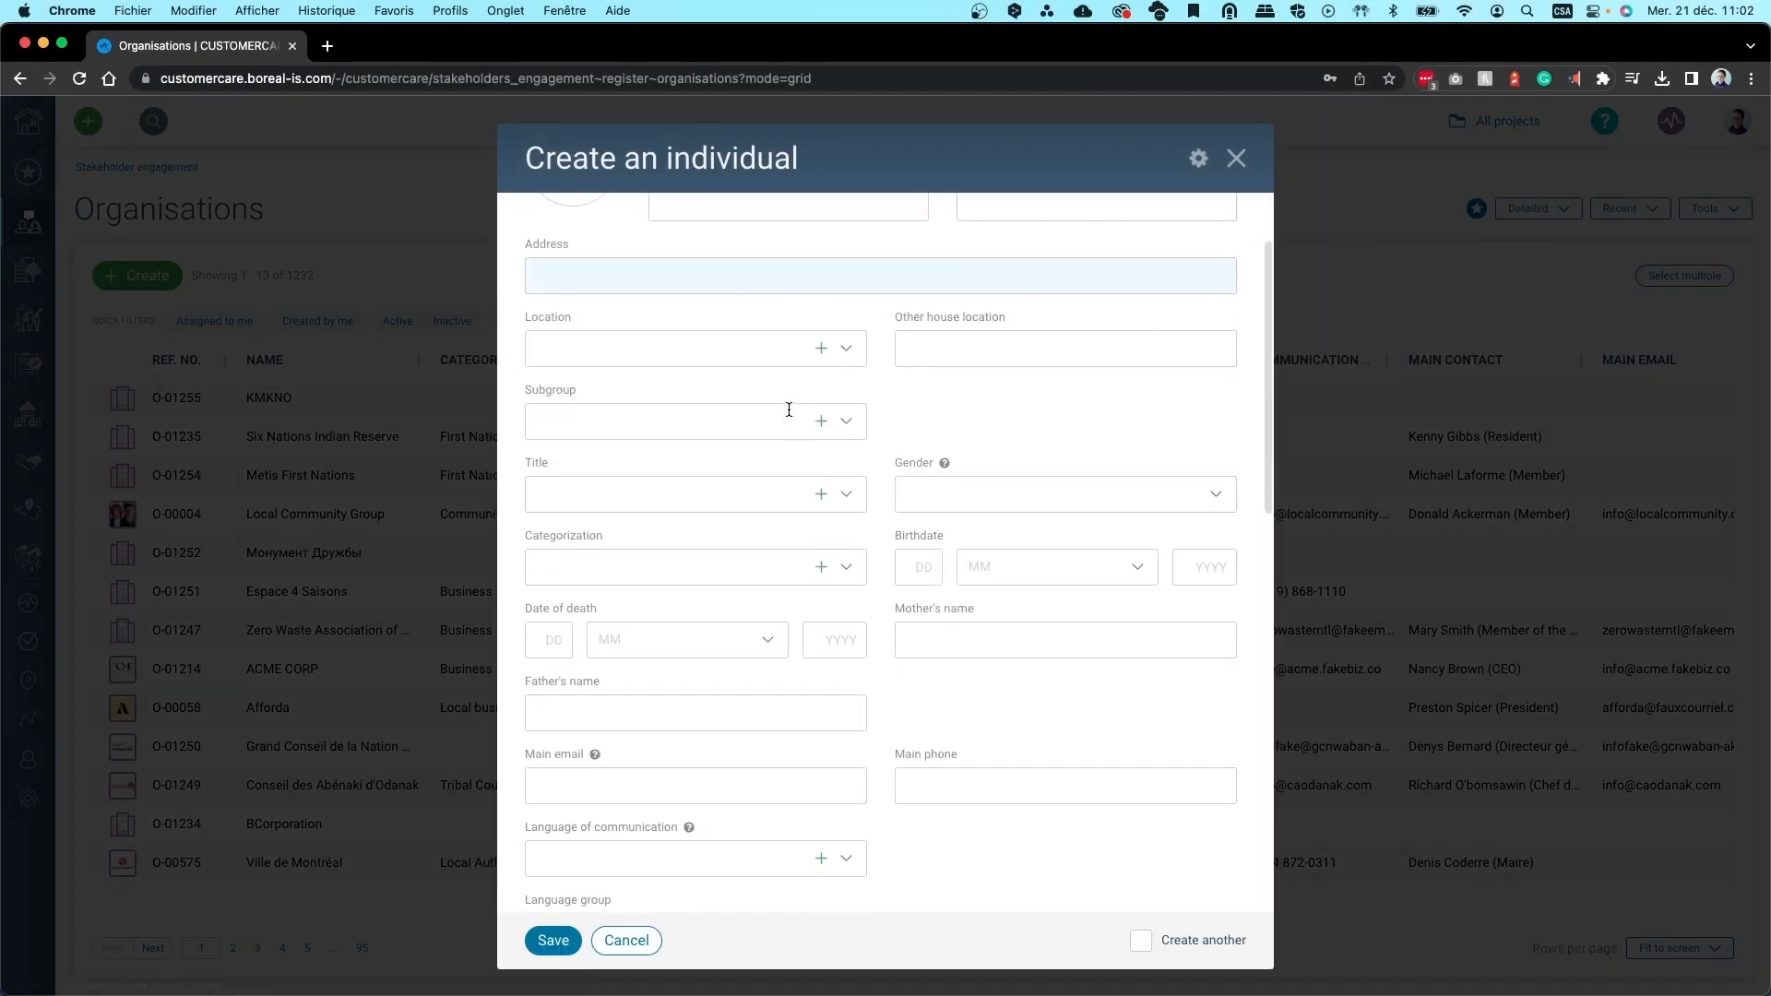
scroll(787, 412, "down", 6)
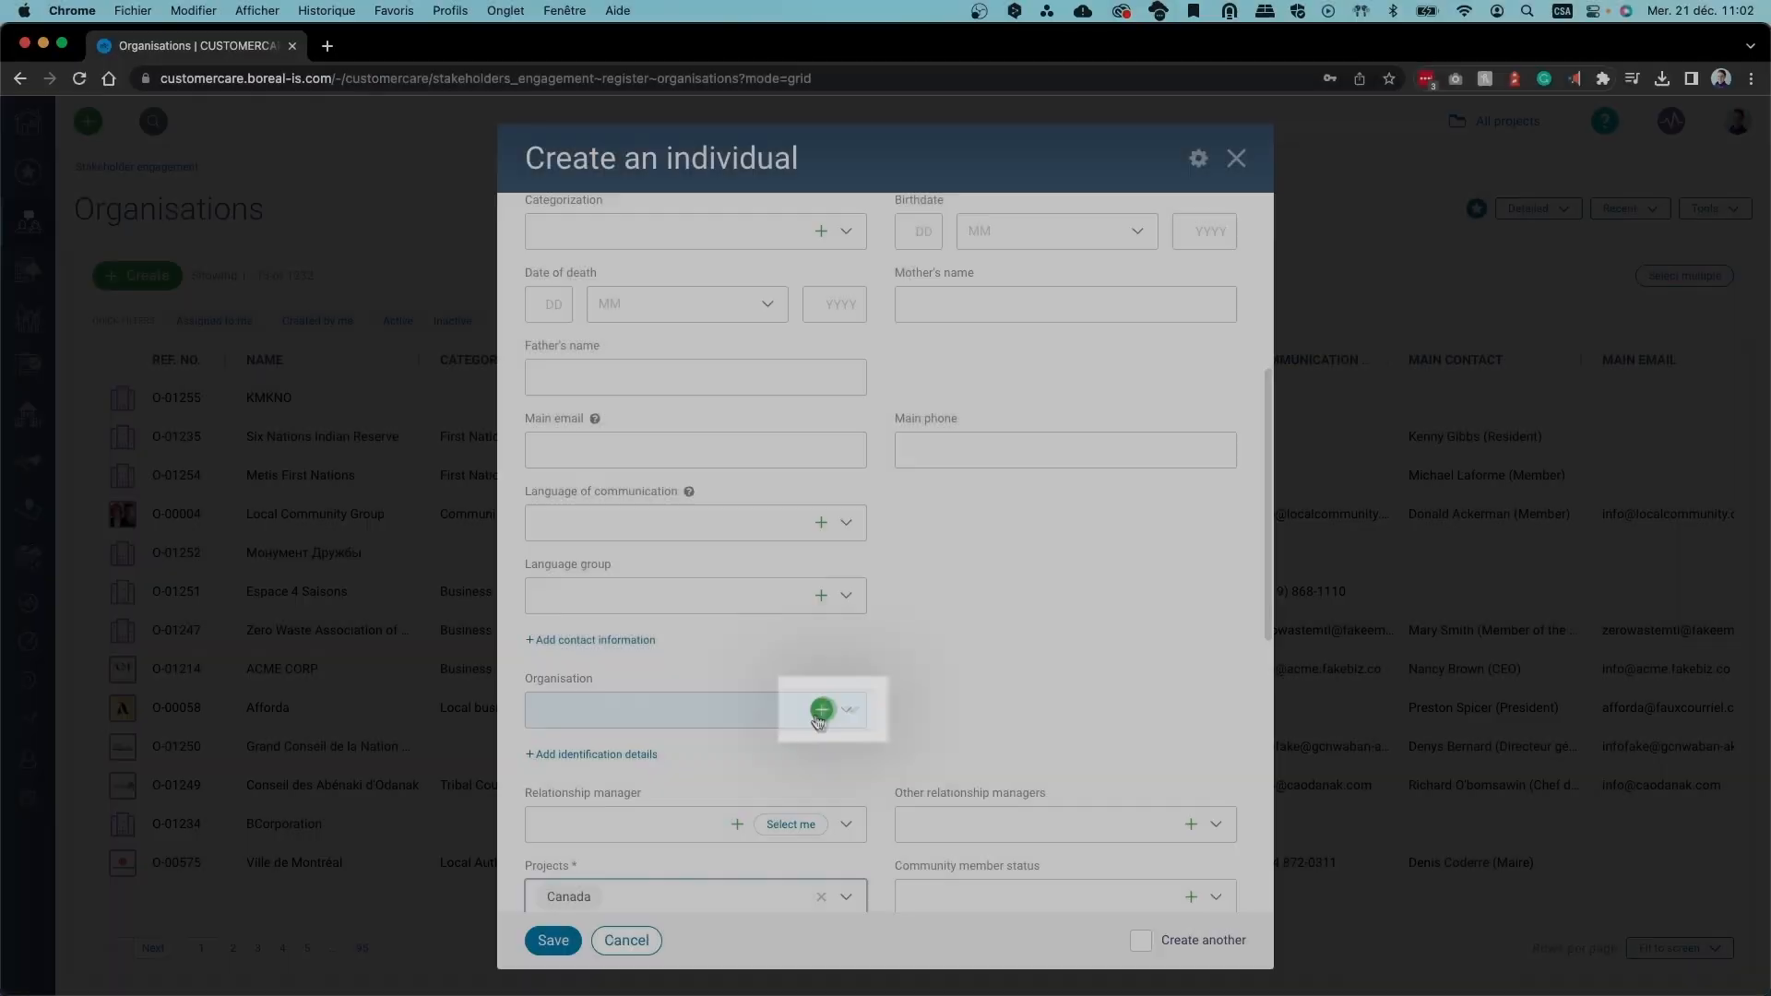
left_click(820, 712)
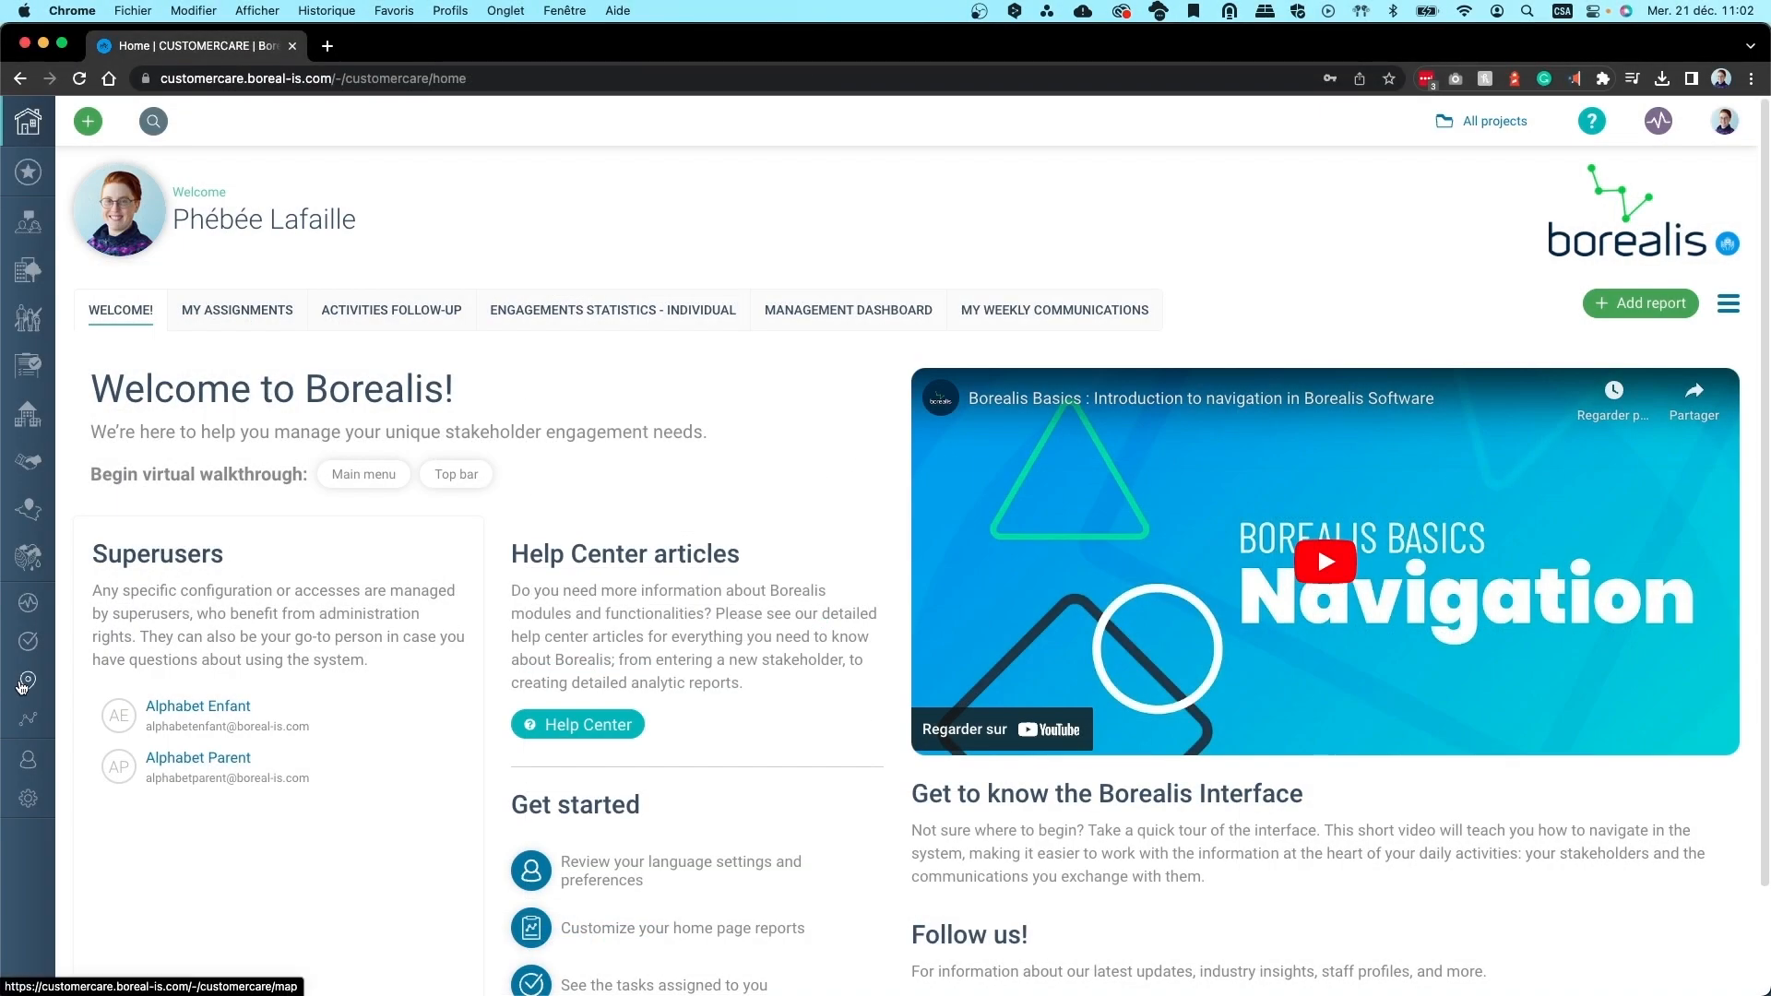
left_click(28, 683)
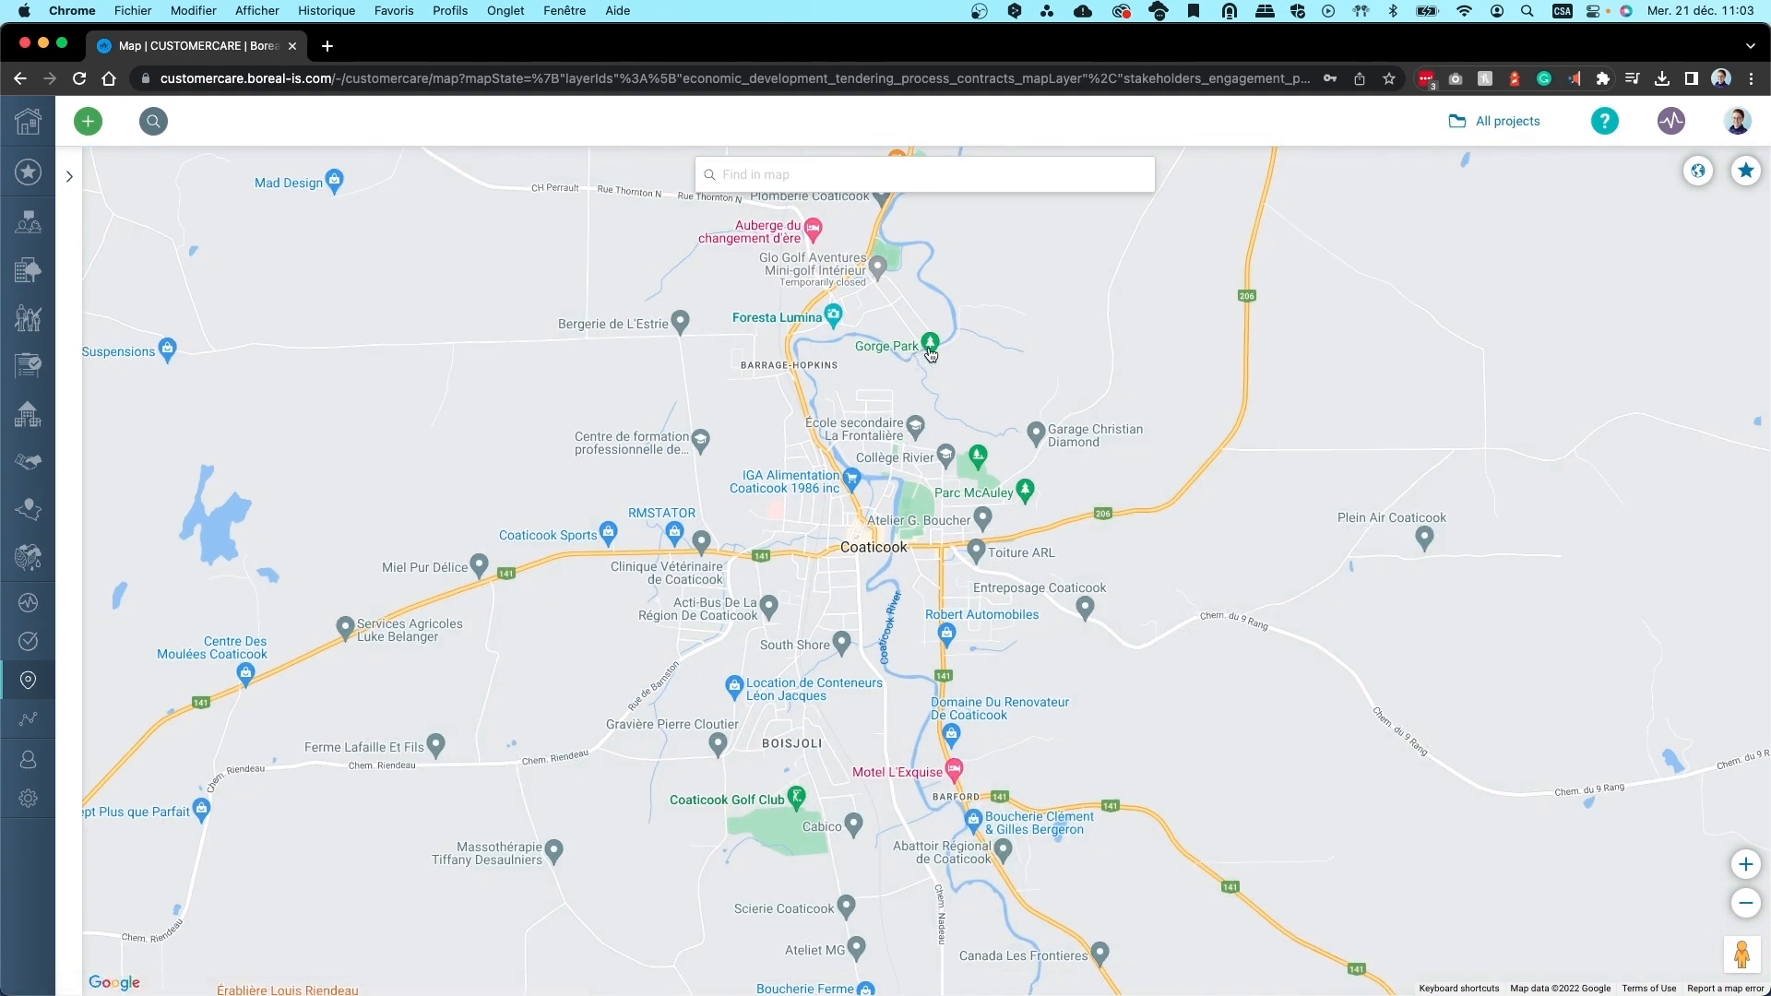
Show the Gorge Park place details and try creating a record from it
left_click(931, 346)
mouse_move(1008, 368)
left_mouse_down()
mouse_move(954, 610)
mouse_move(964, 643)
left_mouse_up()
left_click(1039, 554)
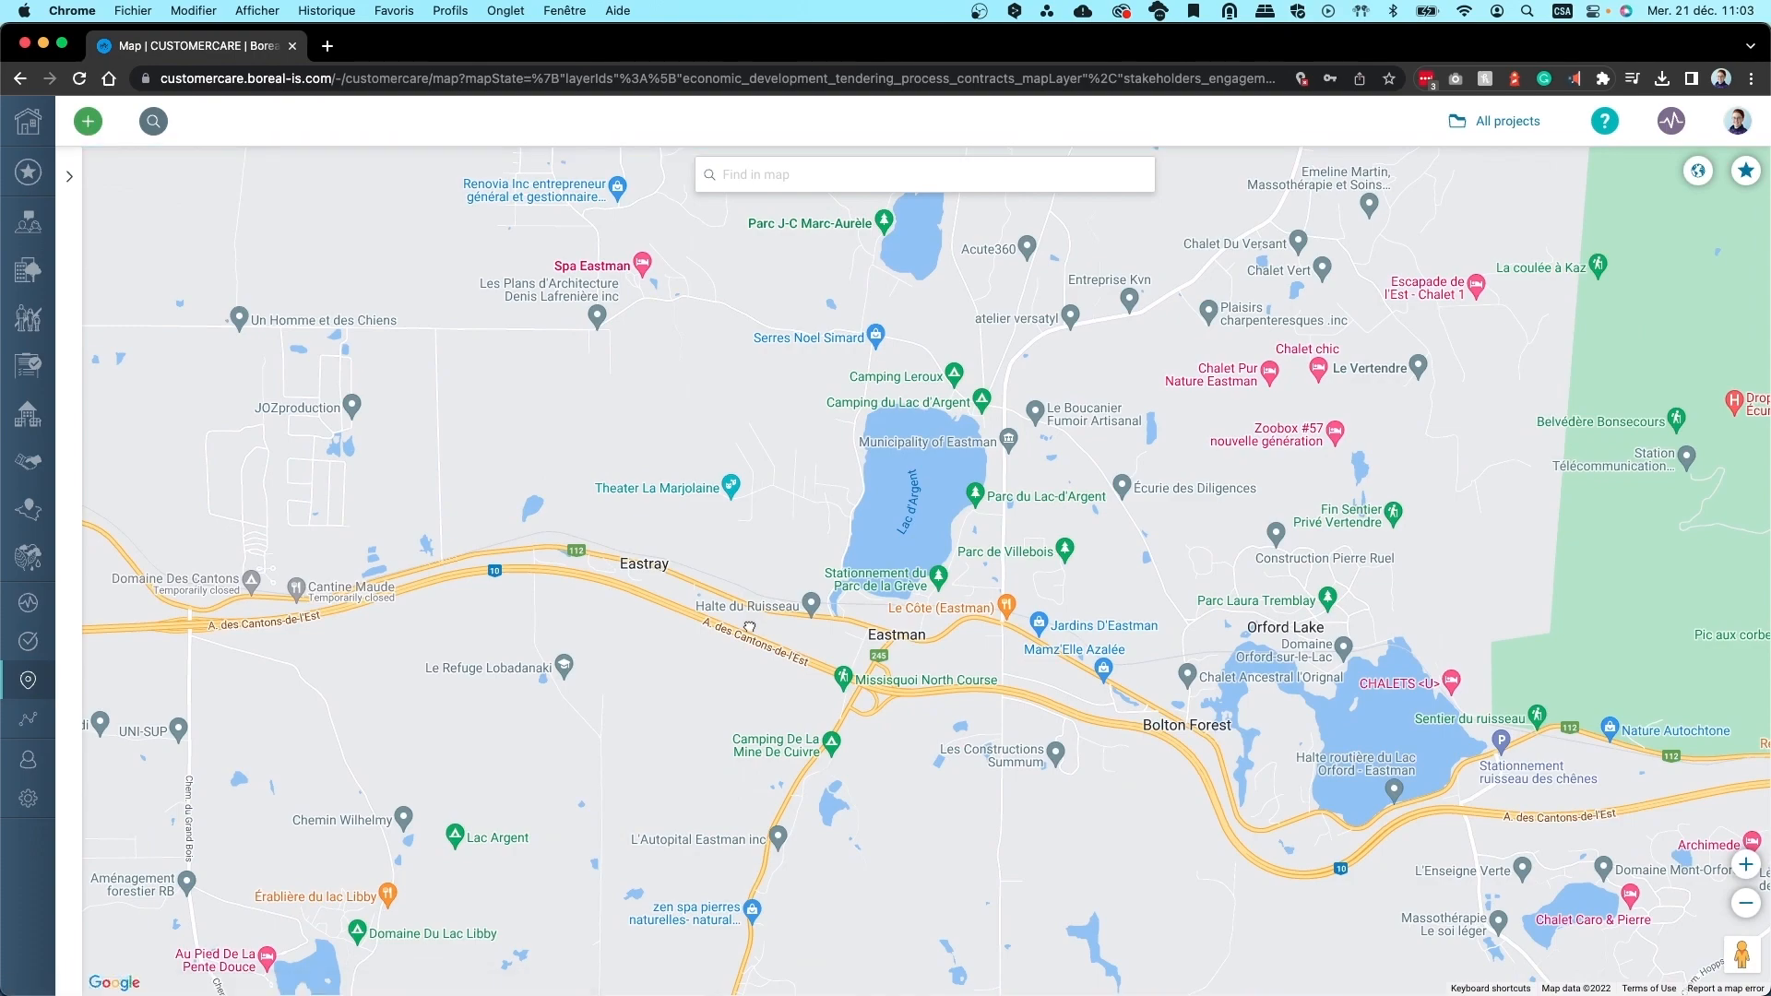
Zoom the map to central Eastman and open the Service d'Incendie de Eastman place card
scroll(892, 606, "up", 5)
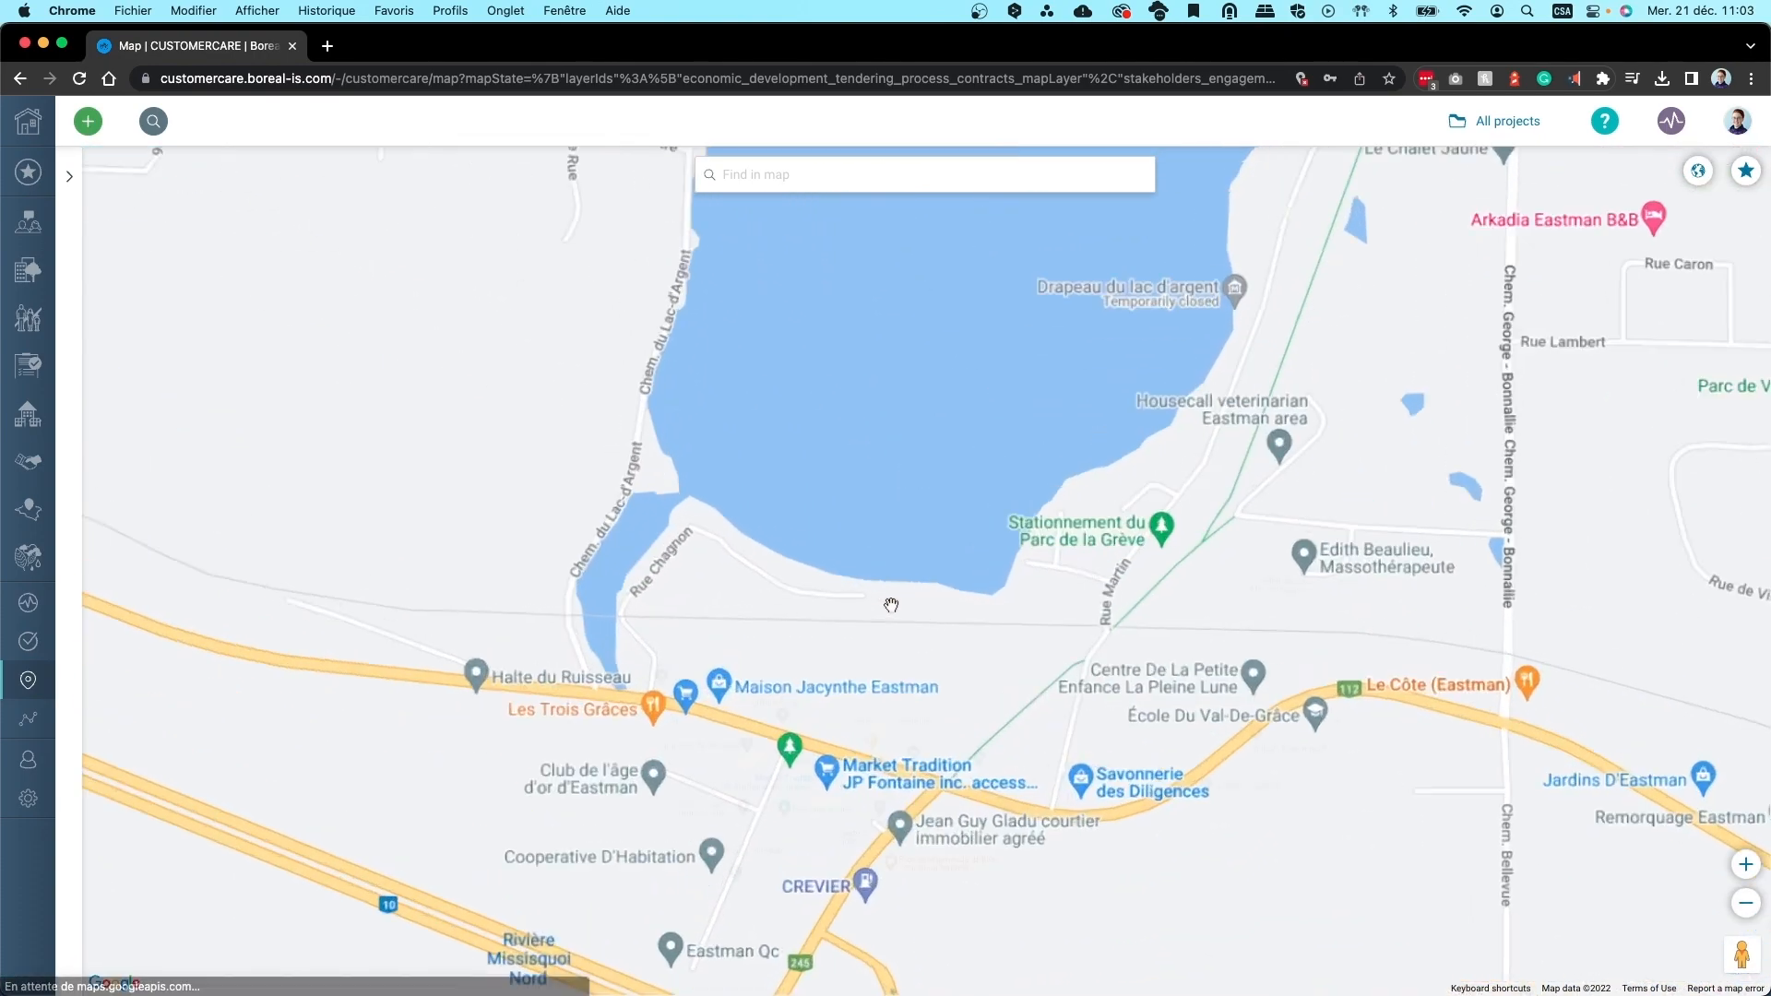
scroll(891, 605, "up", 5)
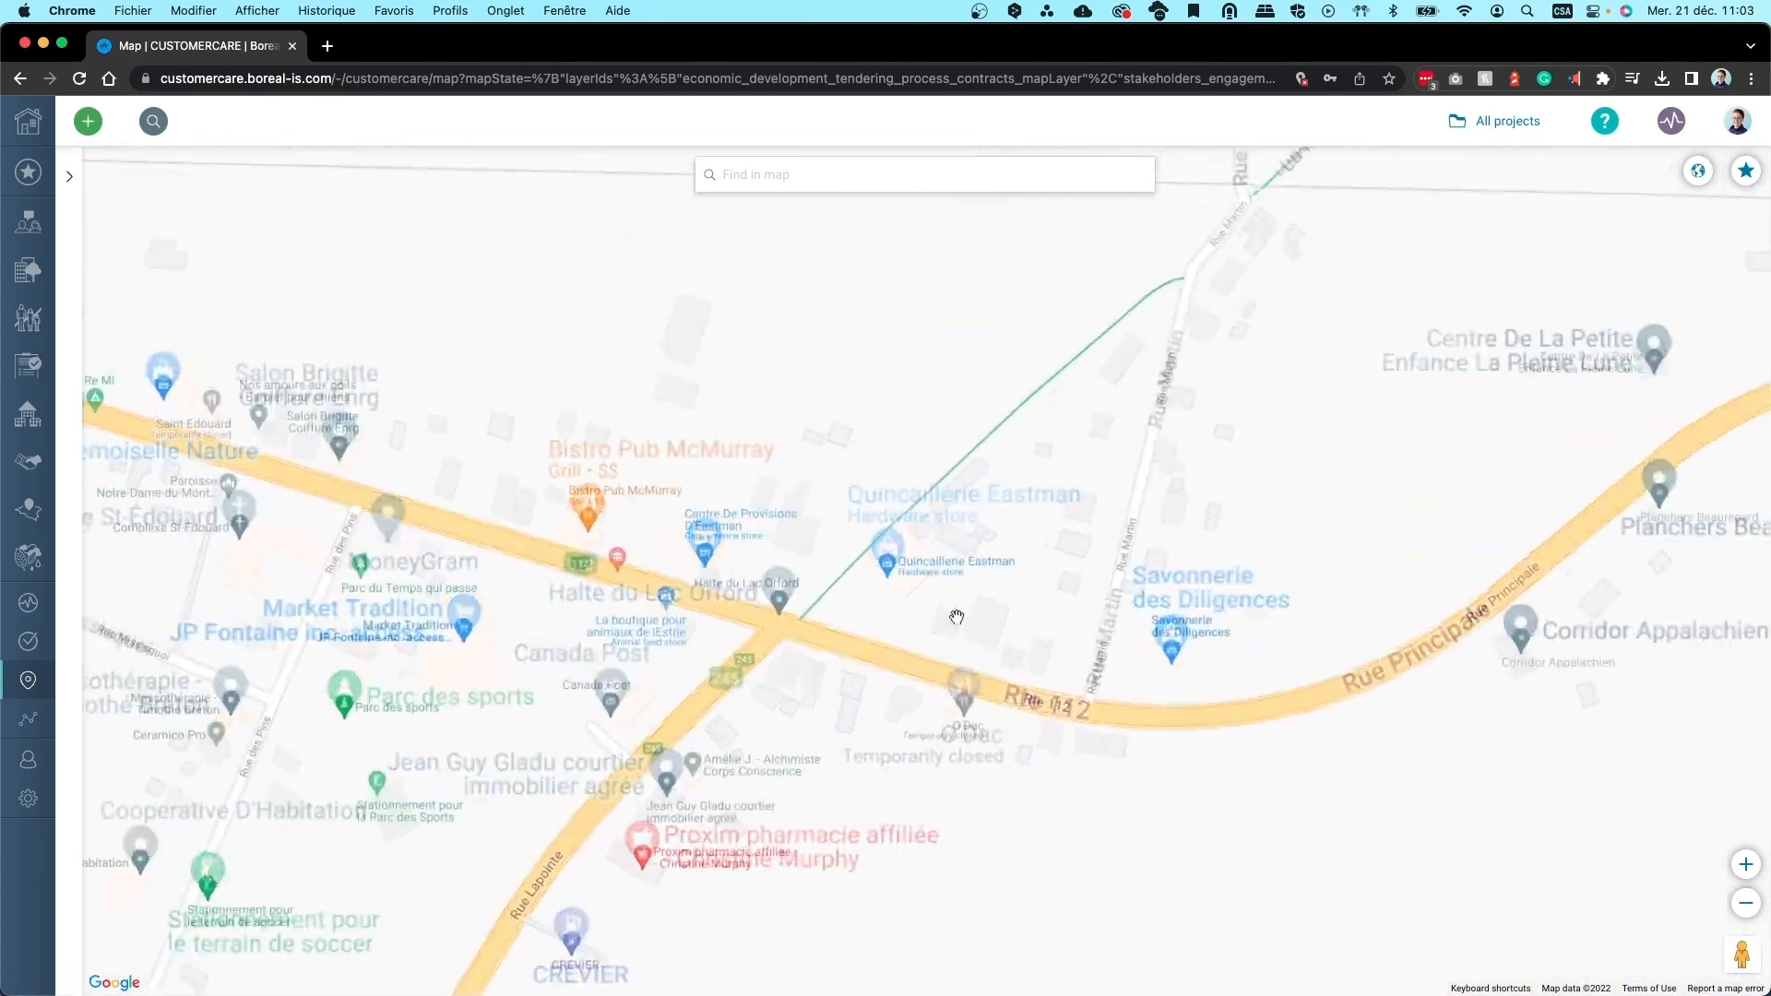
left_click_drag(799, 662, 1048, 590)
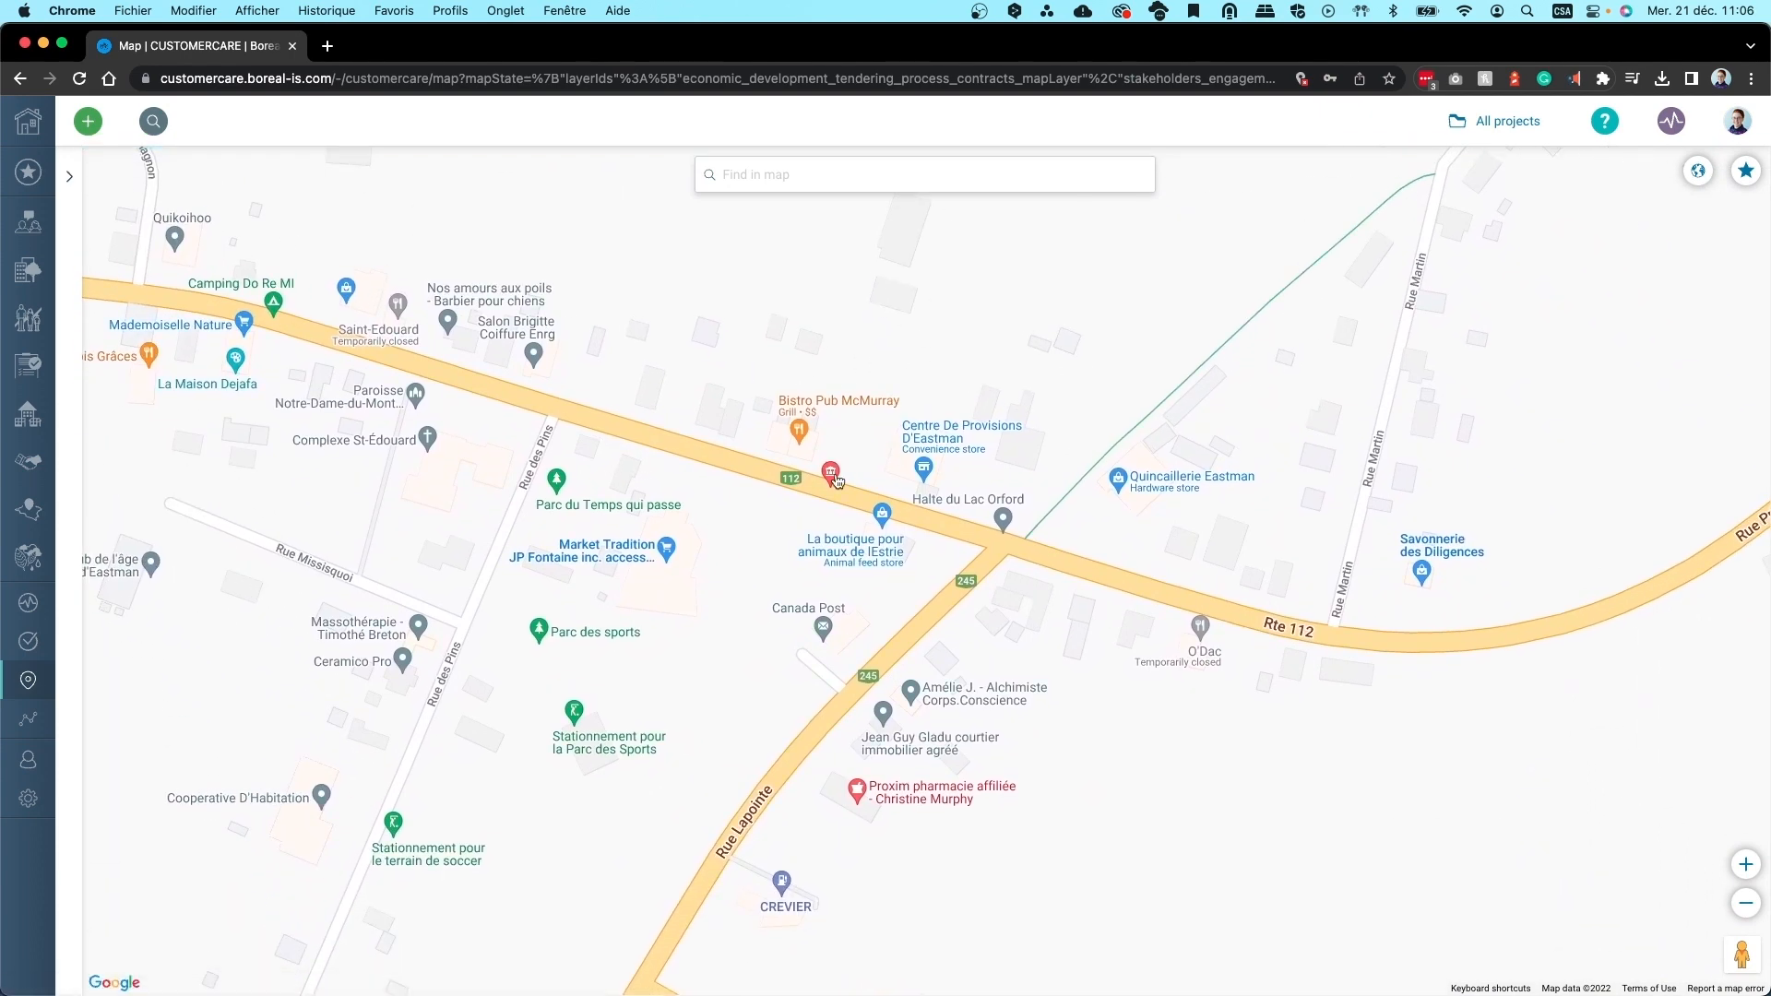
left_click(831, 473)
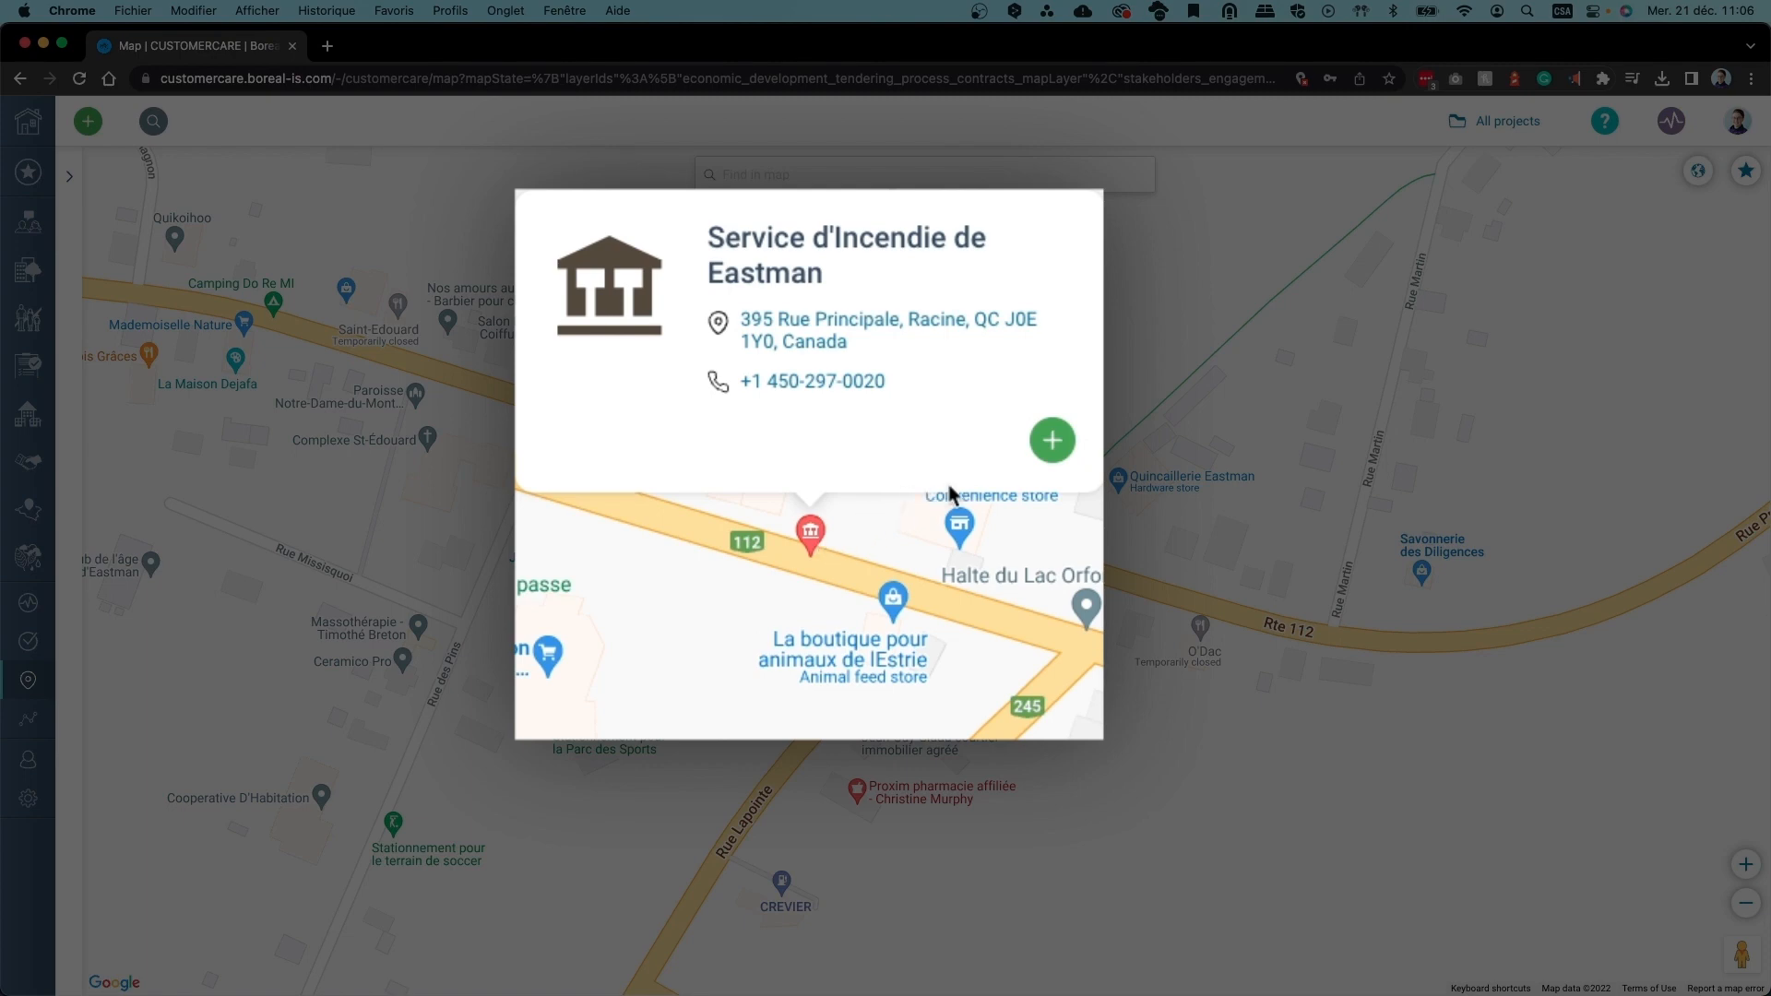
Create an organisation from the fire station place with yourself as relationship manager
left_click(1059, 454)
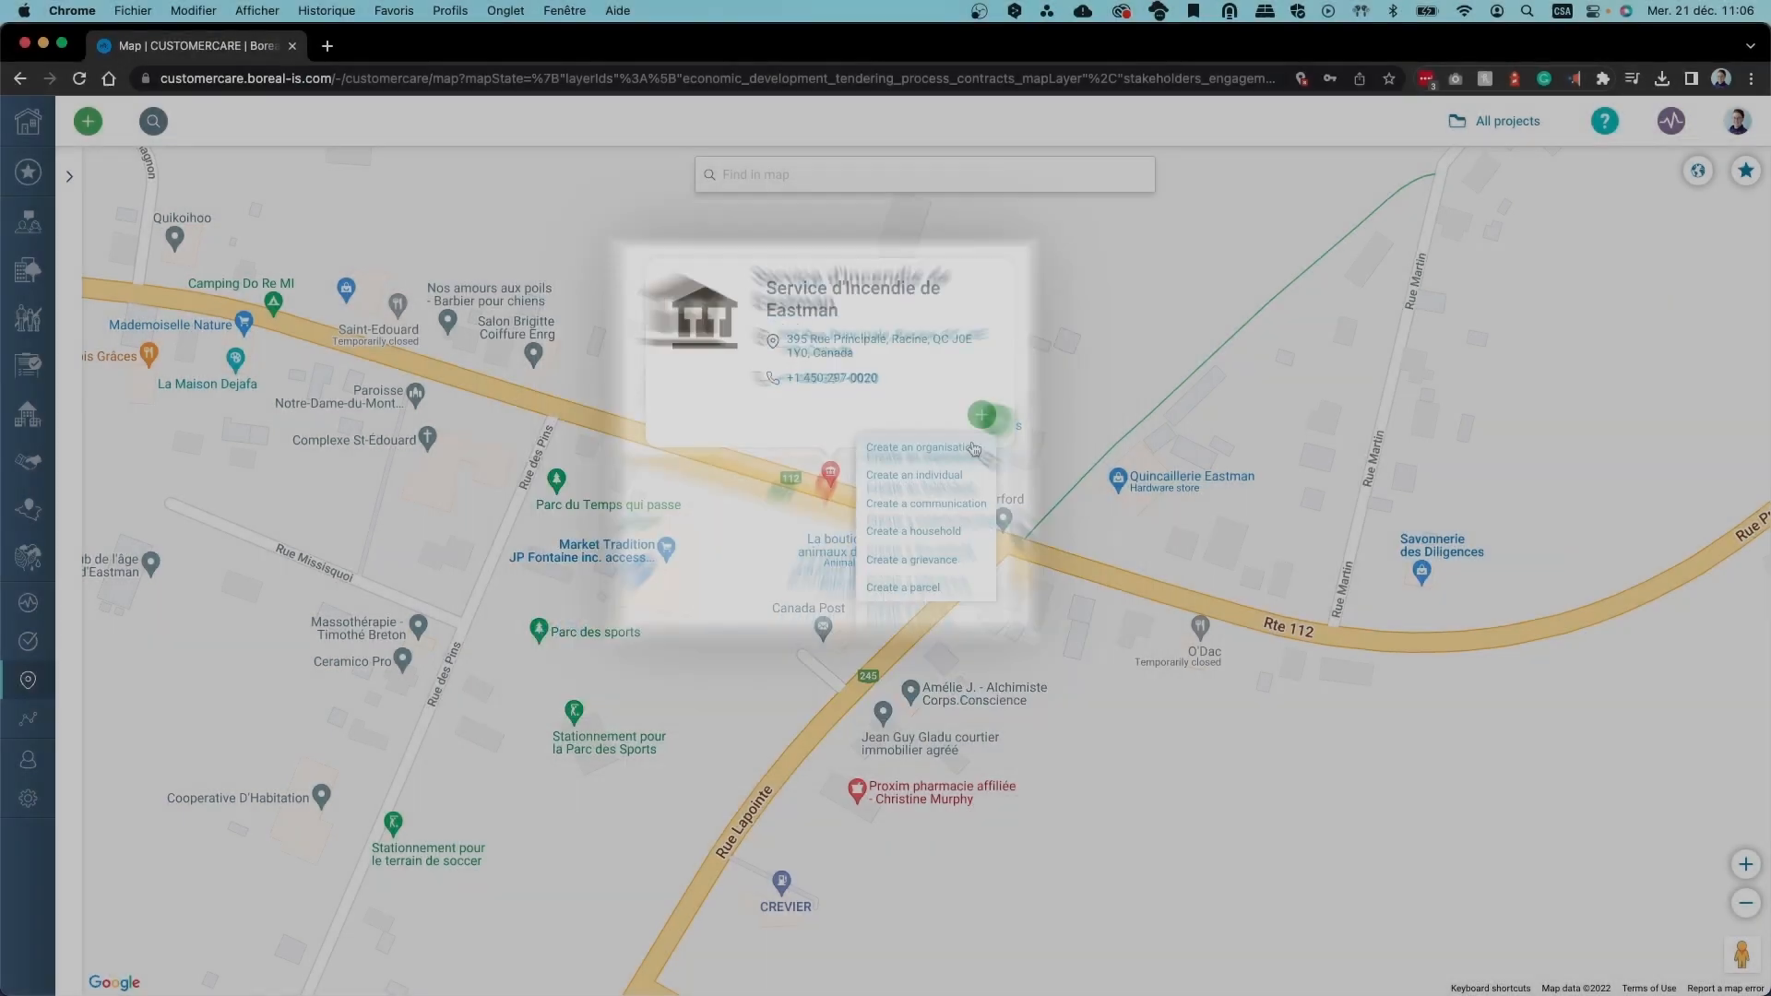
left_click(1040, 492)
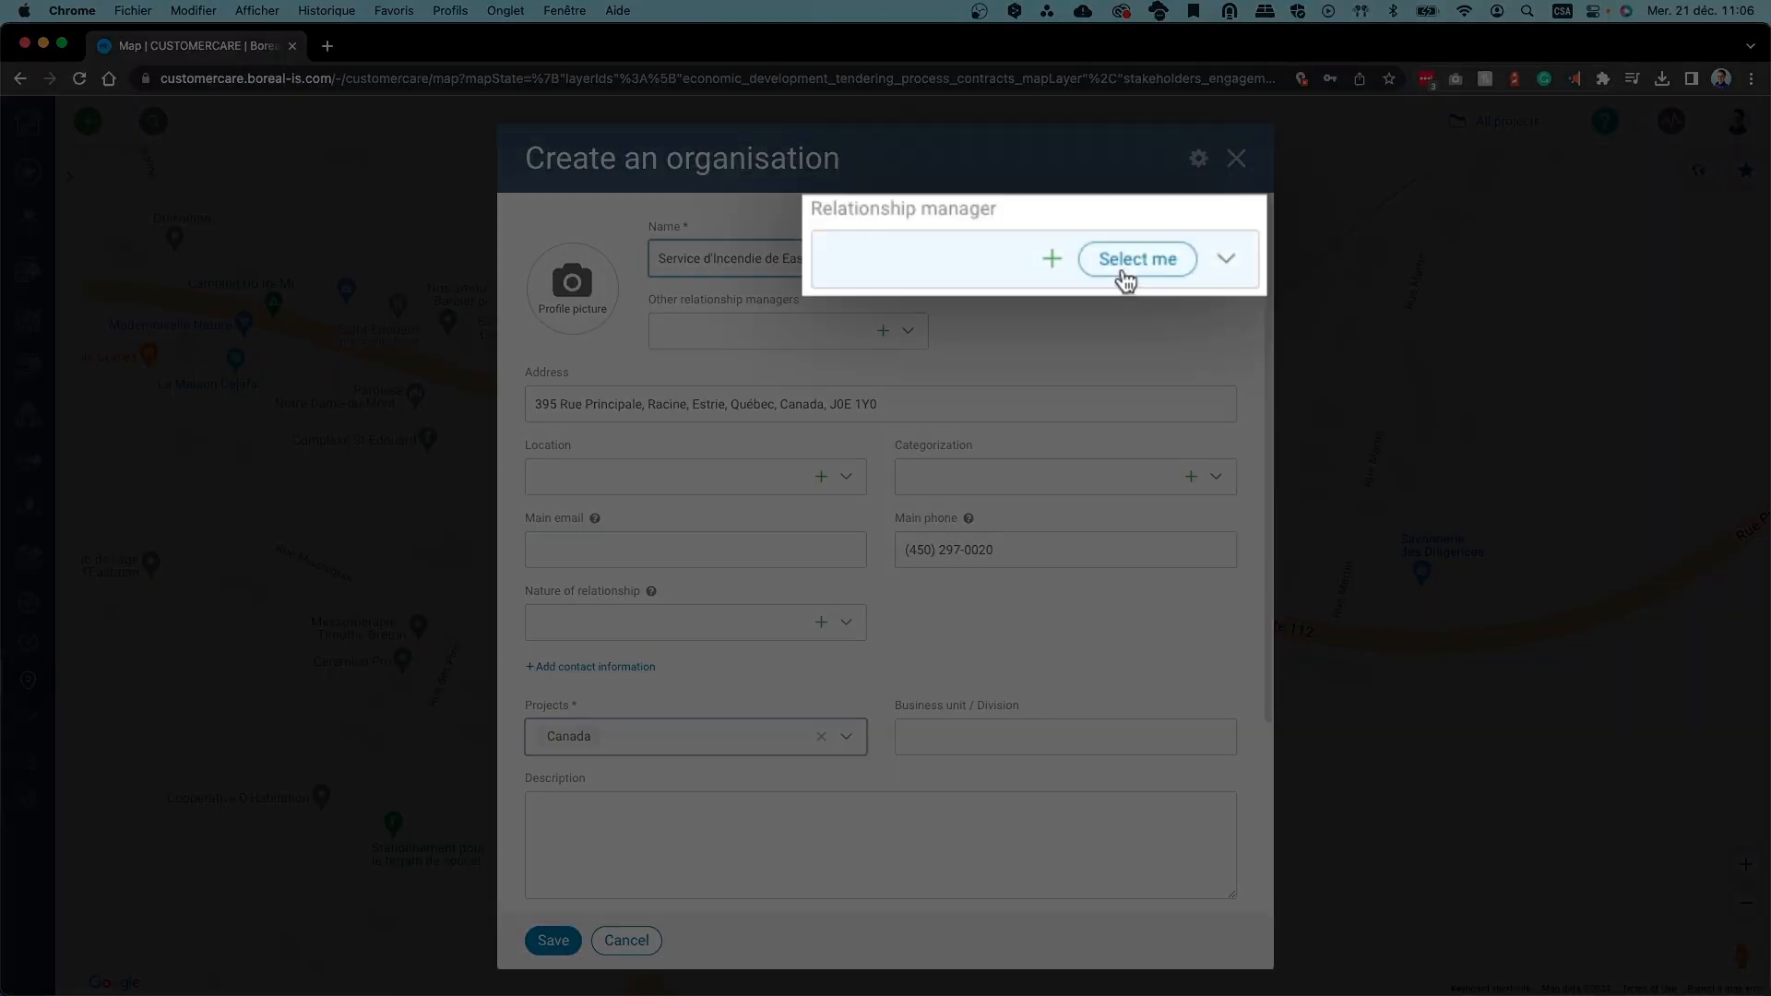
left_click(1126, 277)
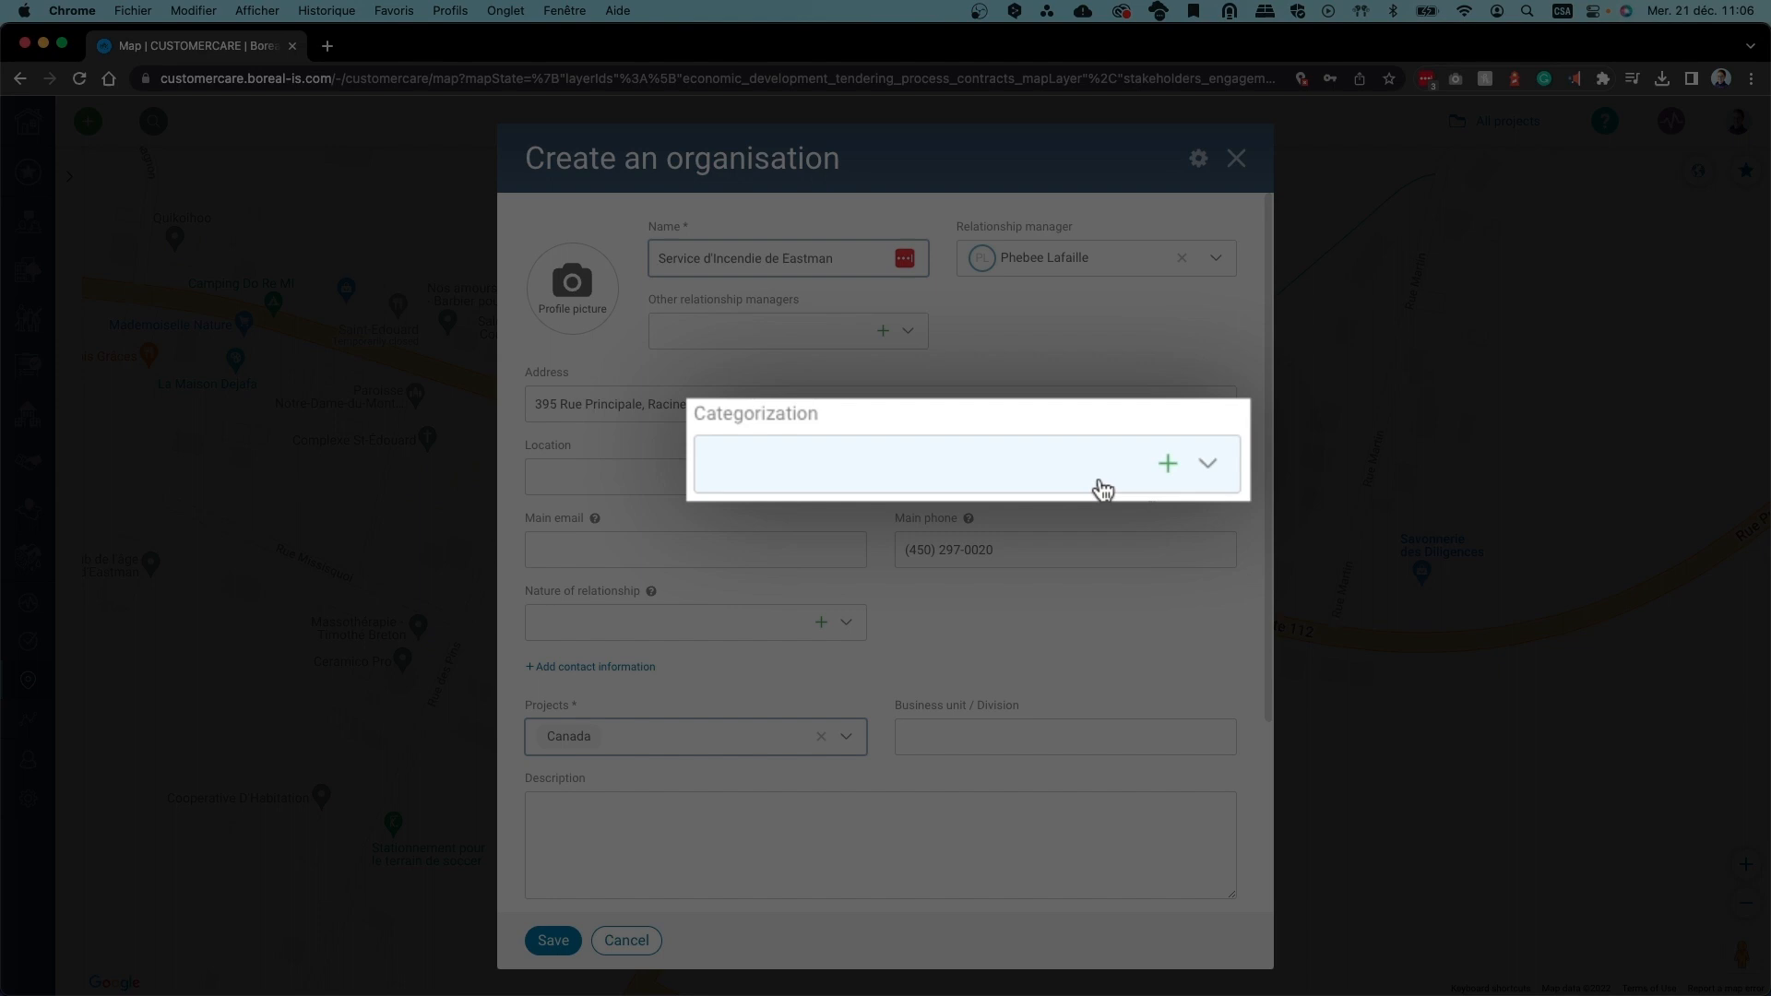
Set categorization to Local Services, enter an info@ main email, and add a contact information row
left_click(1158, 478)
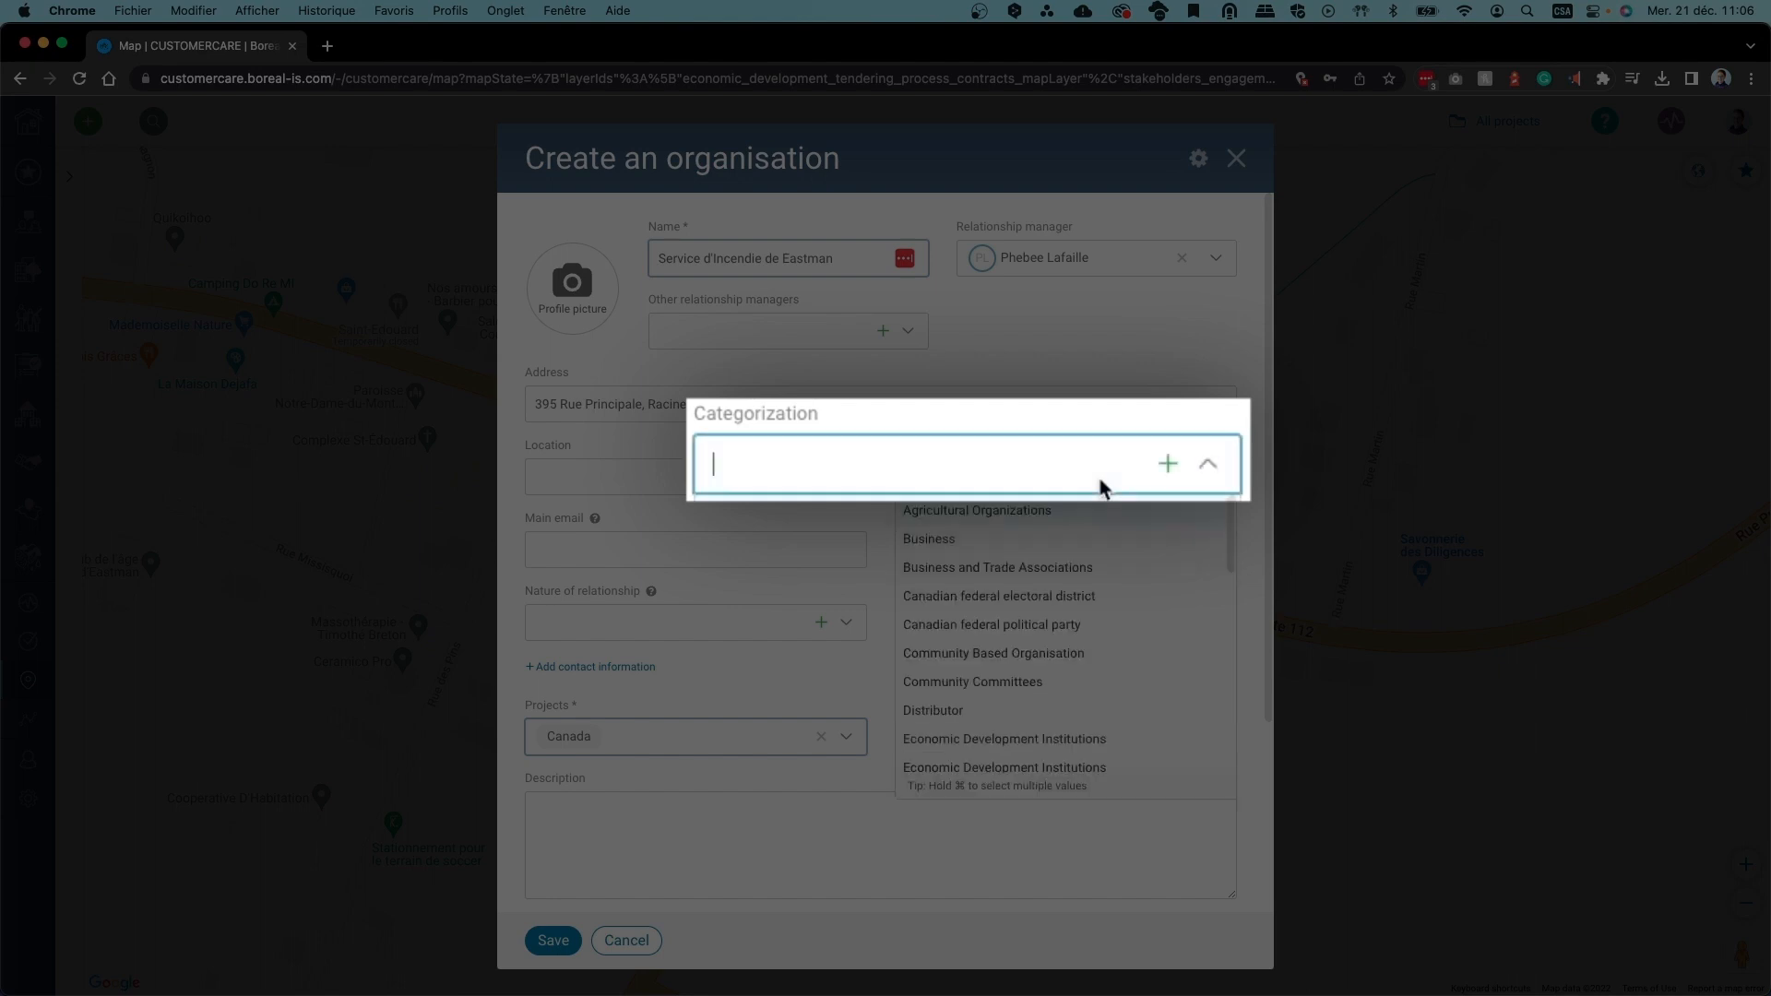
type("local")
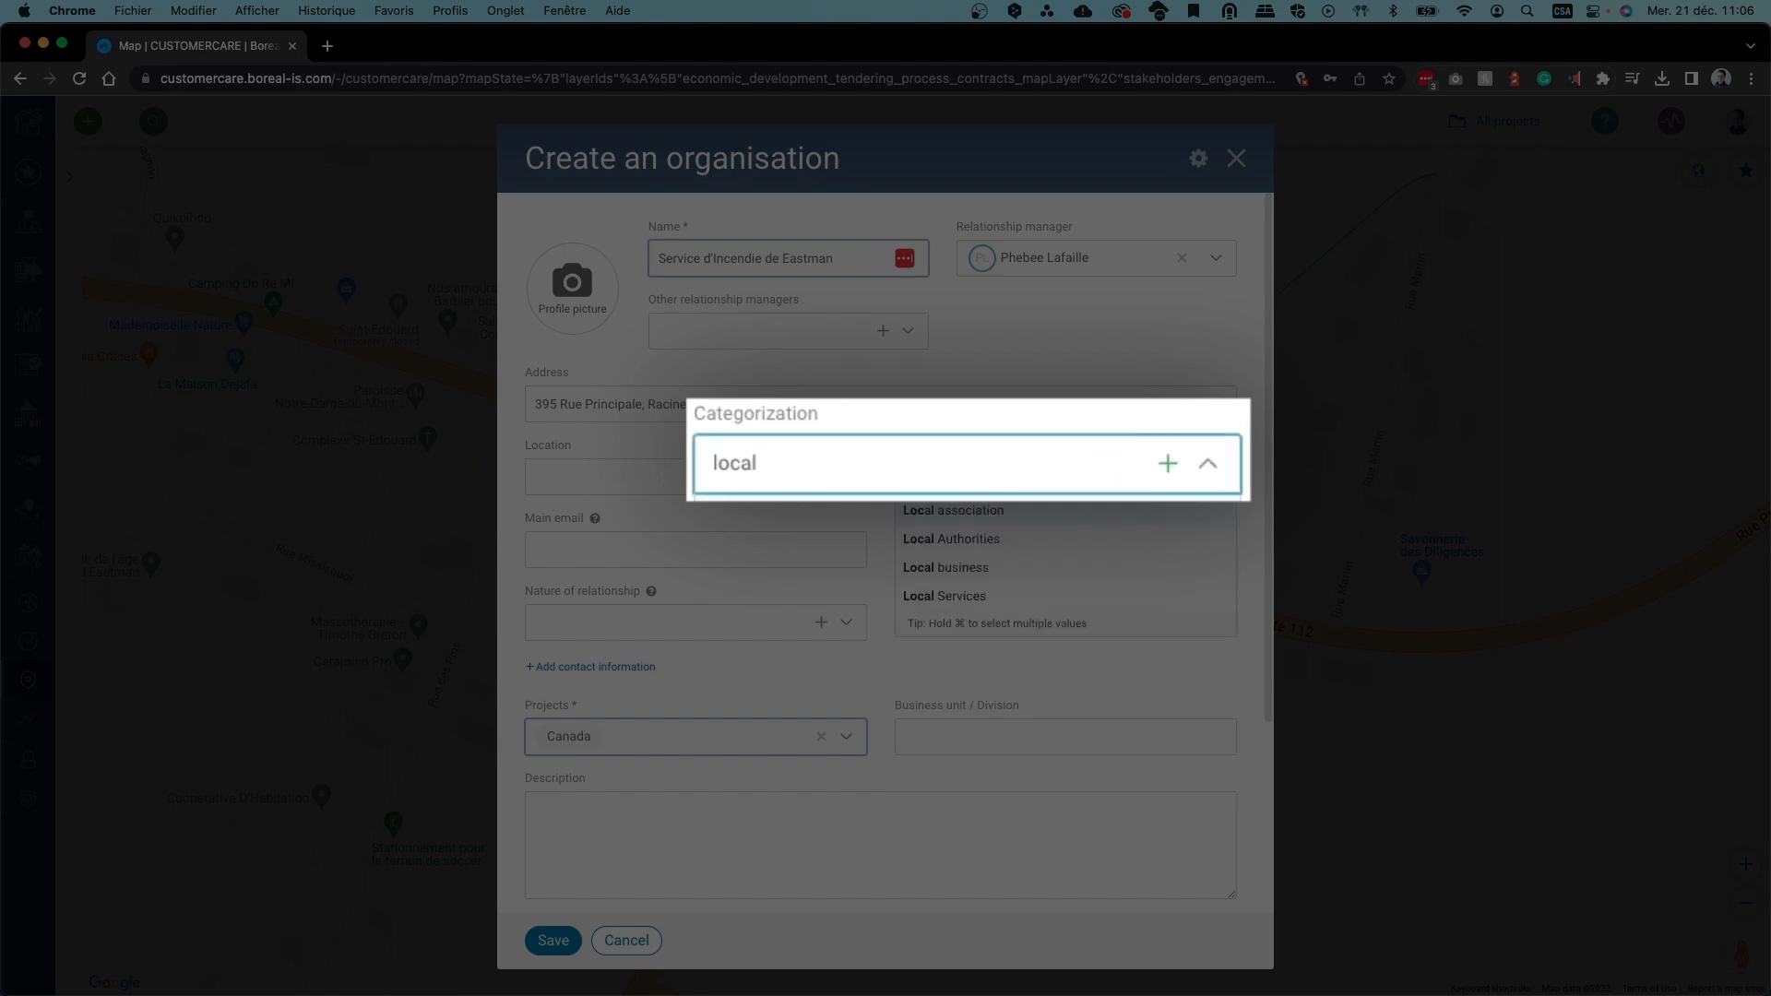
left_click(1063, 590)
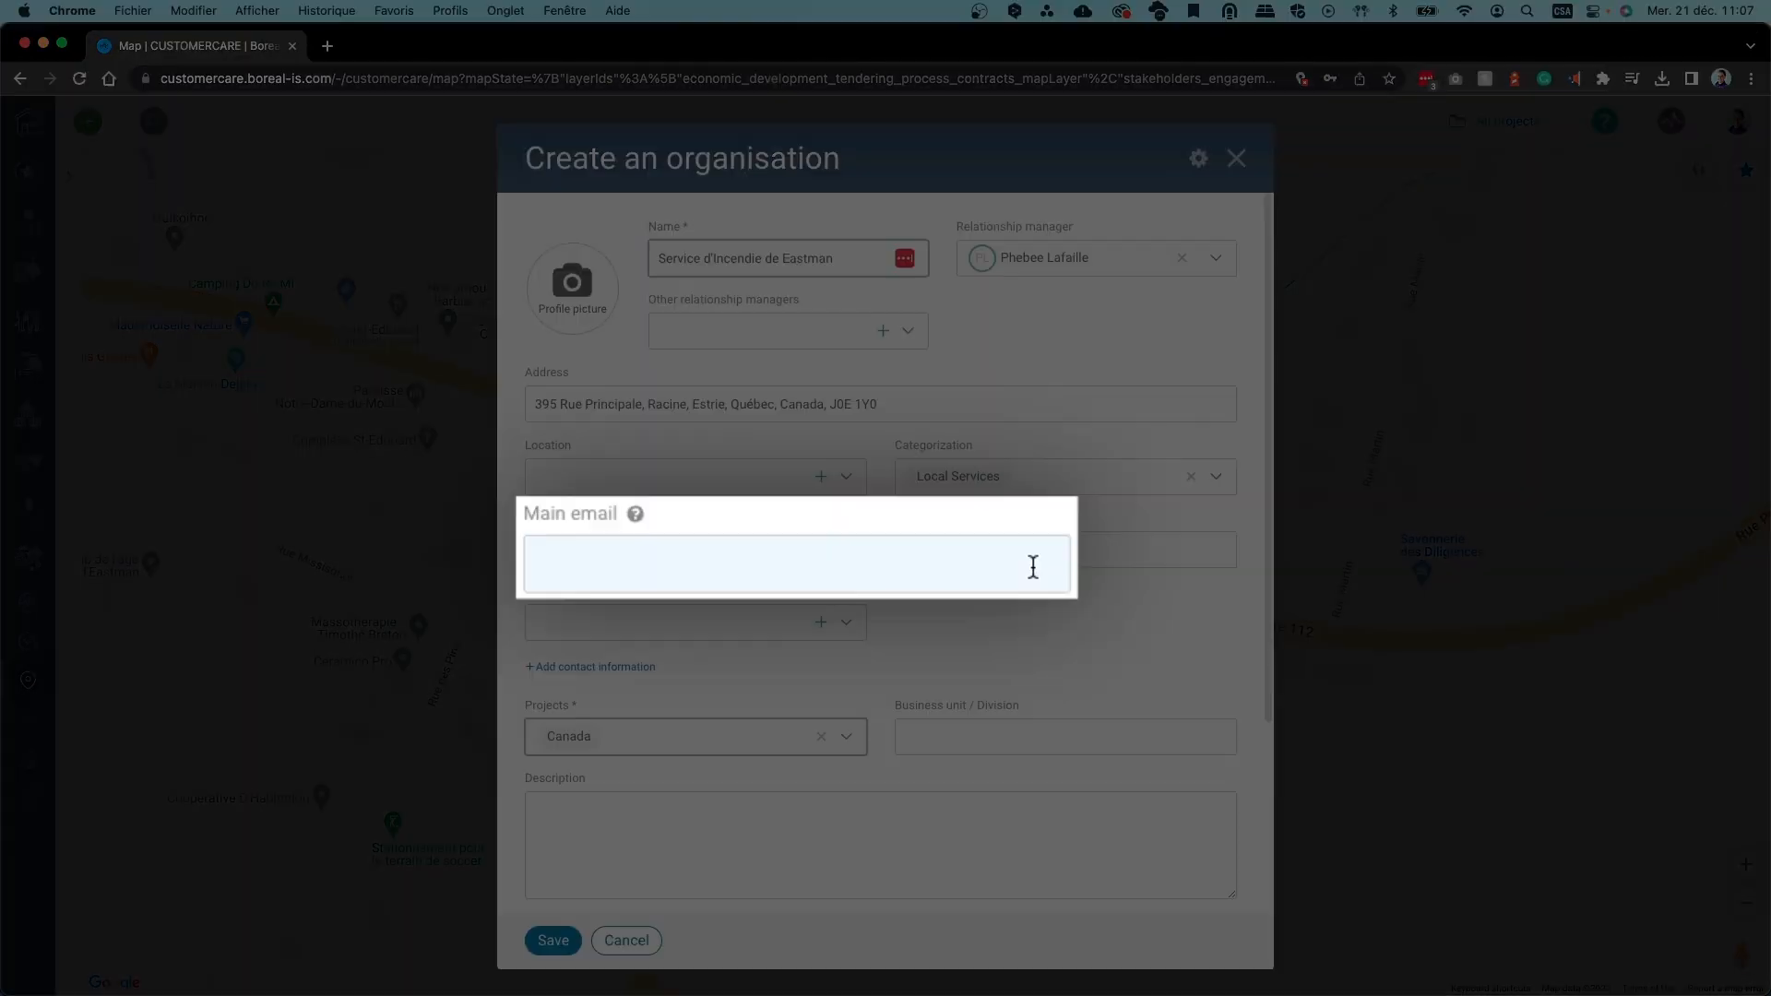
left_click(1034, 566)
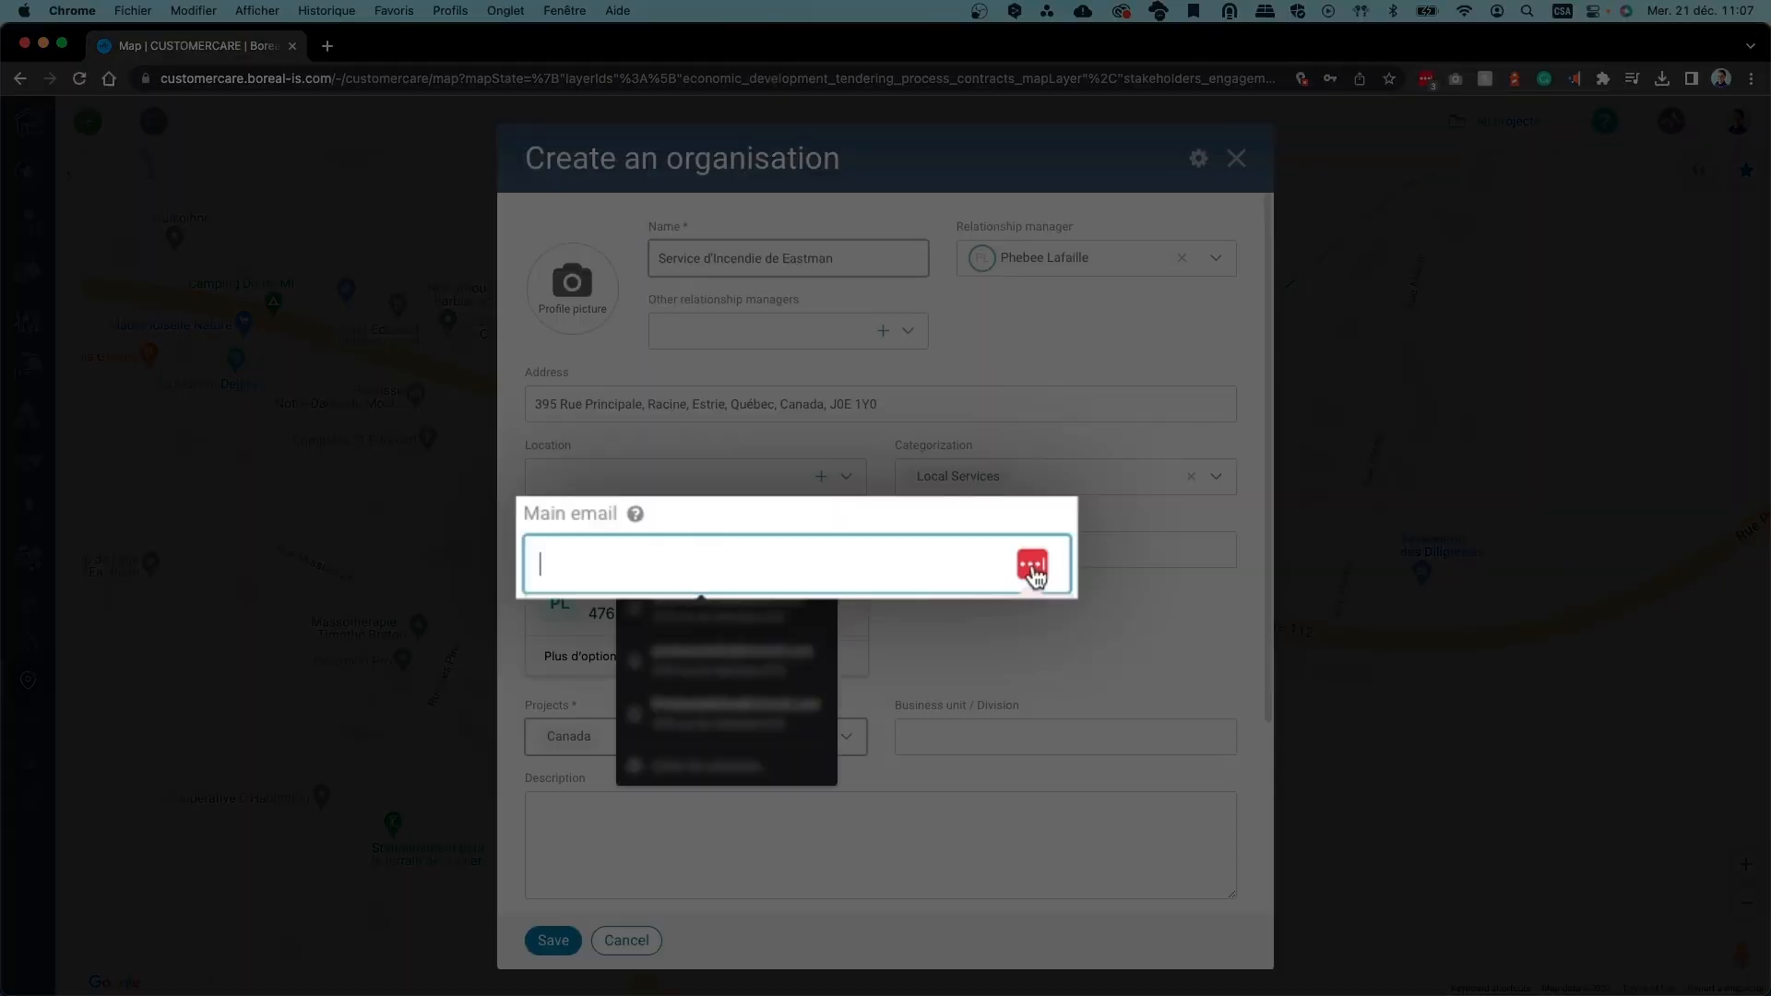
type("info@serviceincendiefake.email")
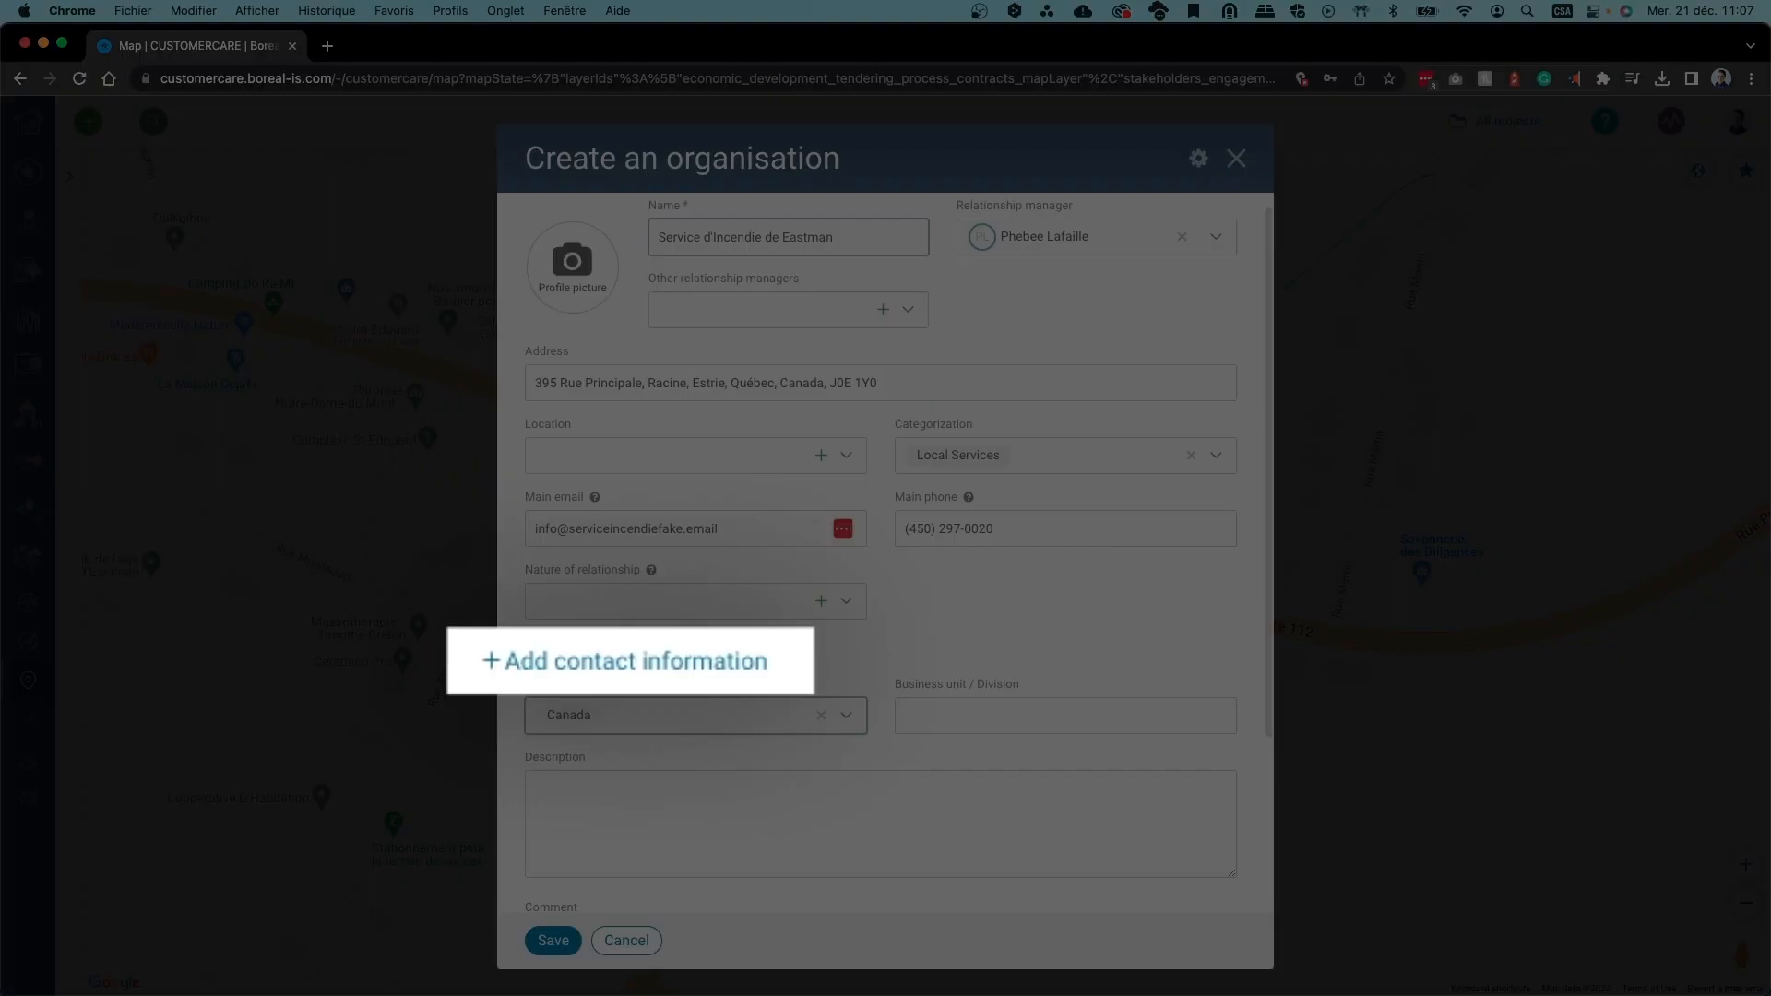
left_click(616, 679)
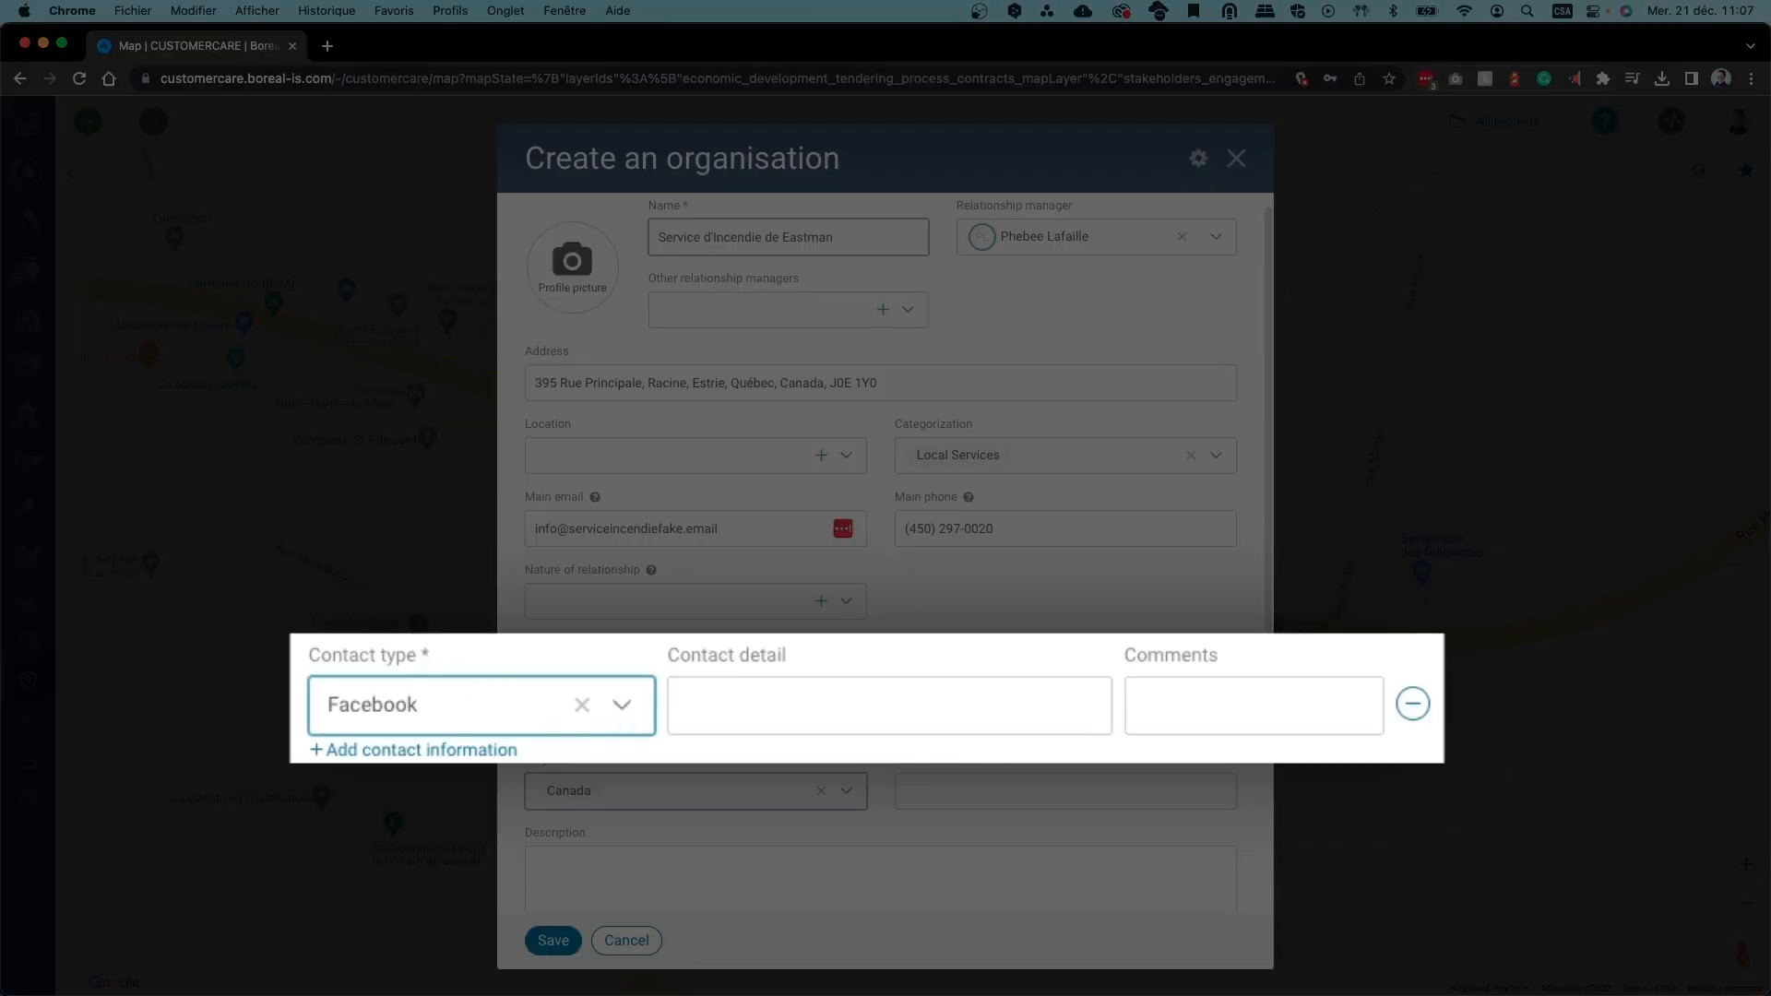
Set the contact type to Domain, replacing an initial Twitter choice
left_click(623, 710)
scroll(577, 949, "down", 1)
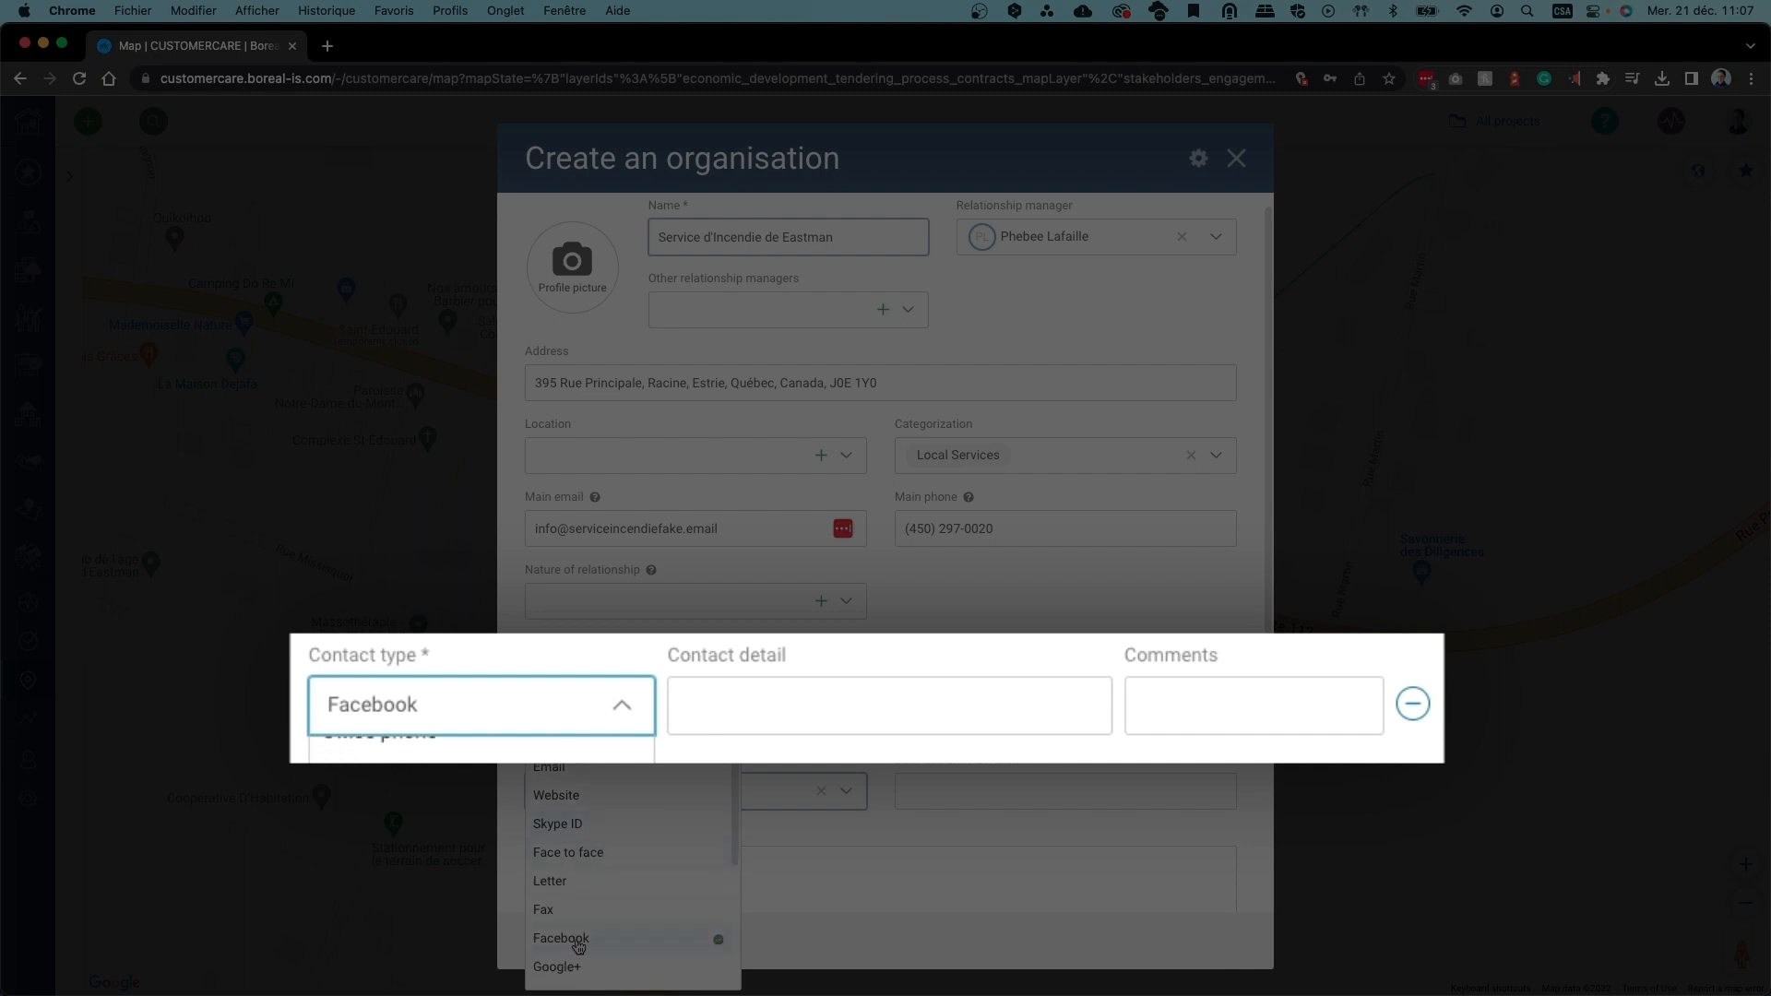
left_click(591, 954)
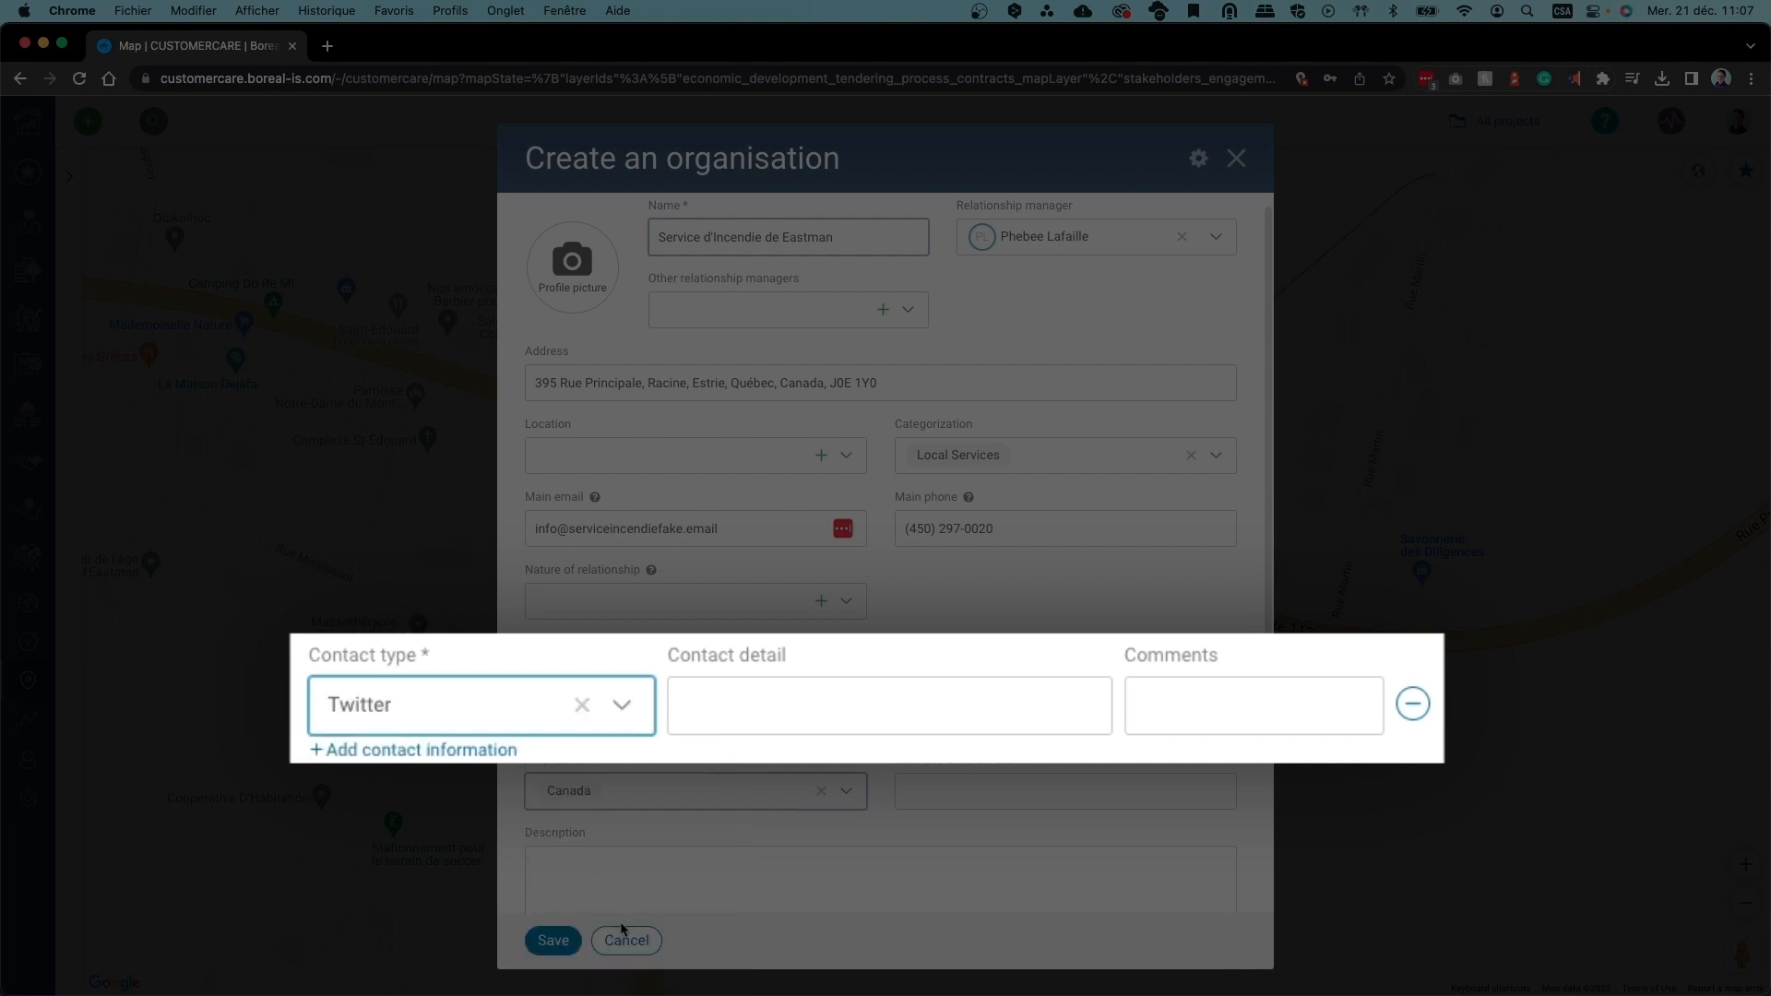
left_click(623, 707)
scroll(683, 795, "down", 2)
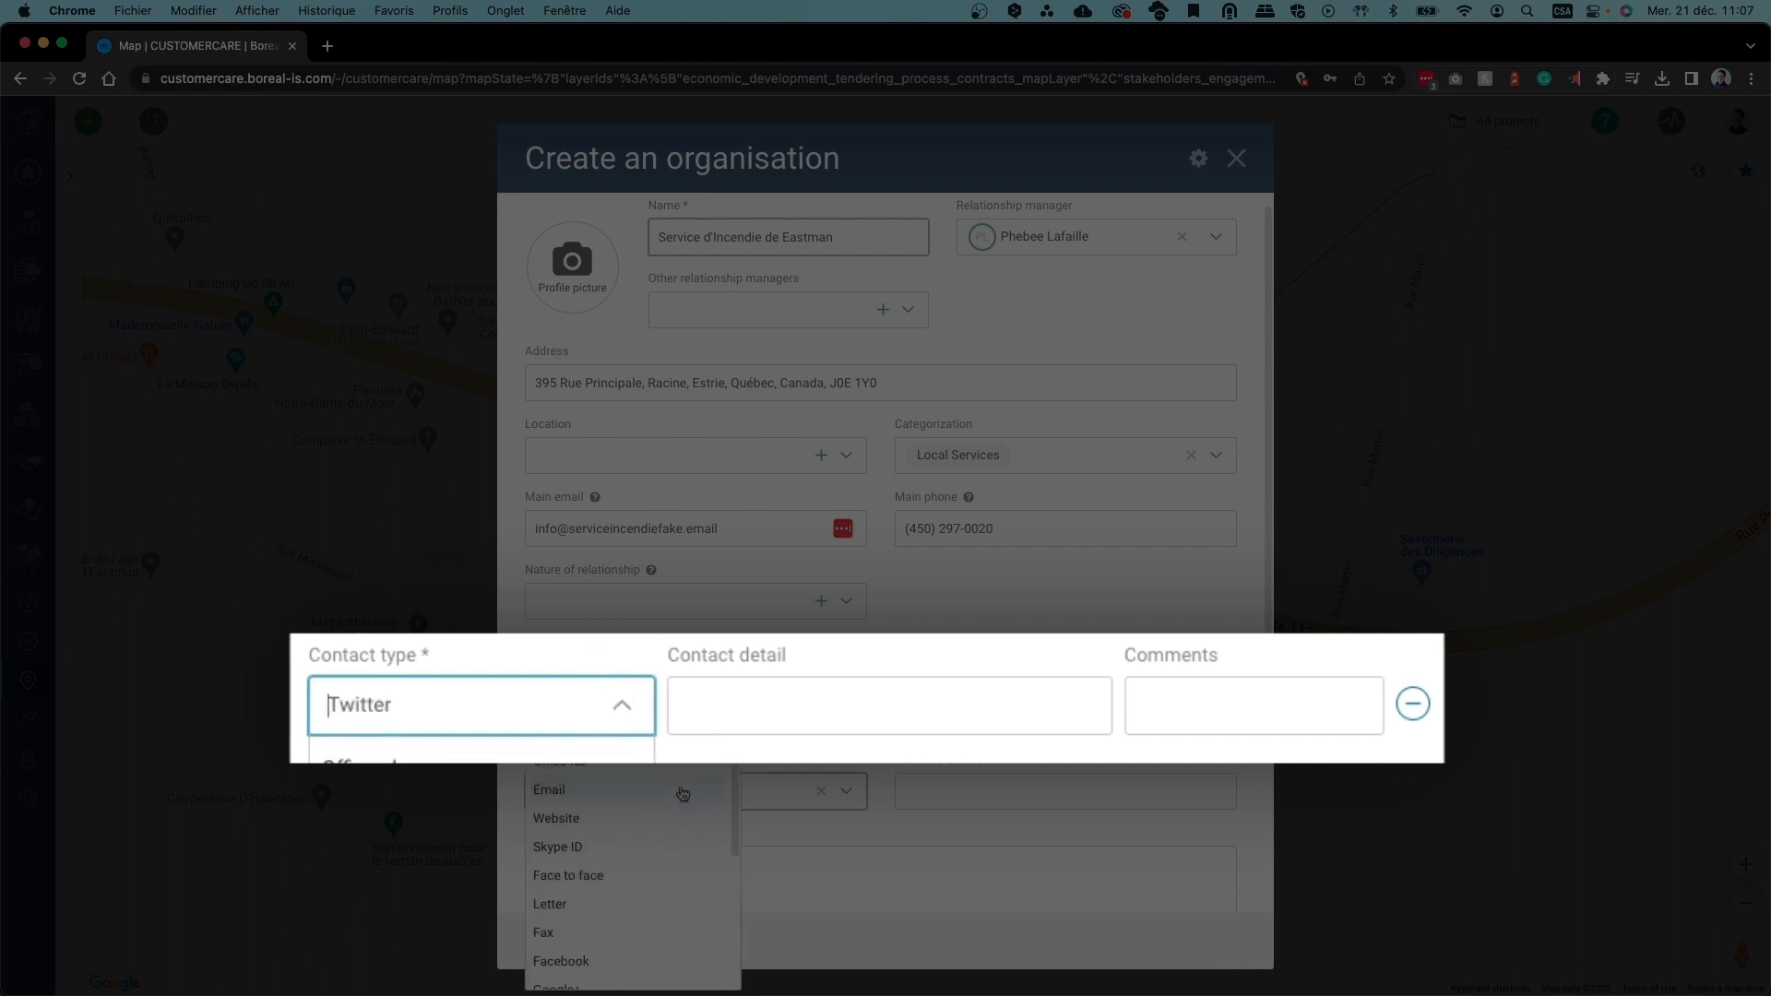
scroll(682, 794, "up", 1)
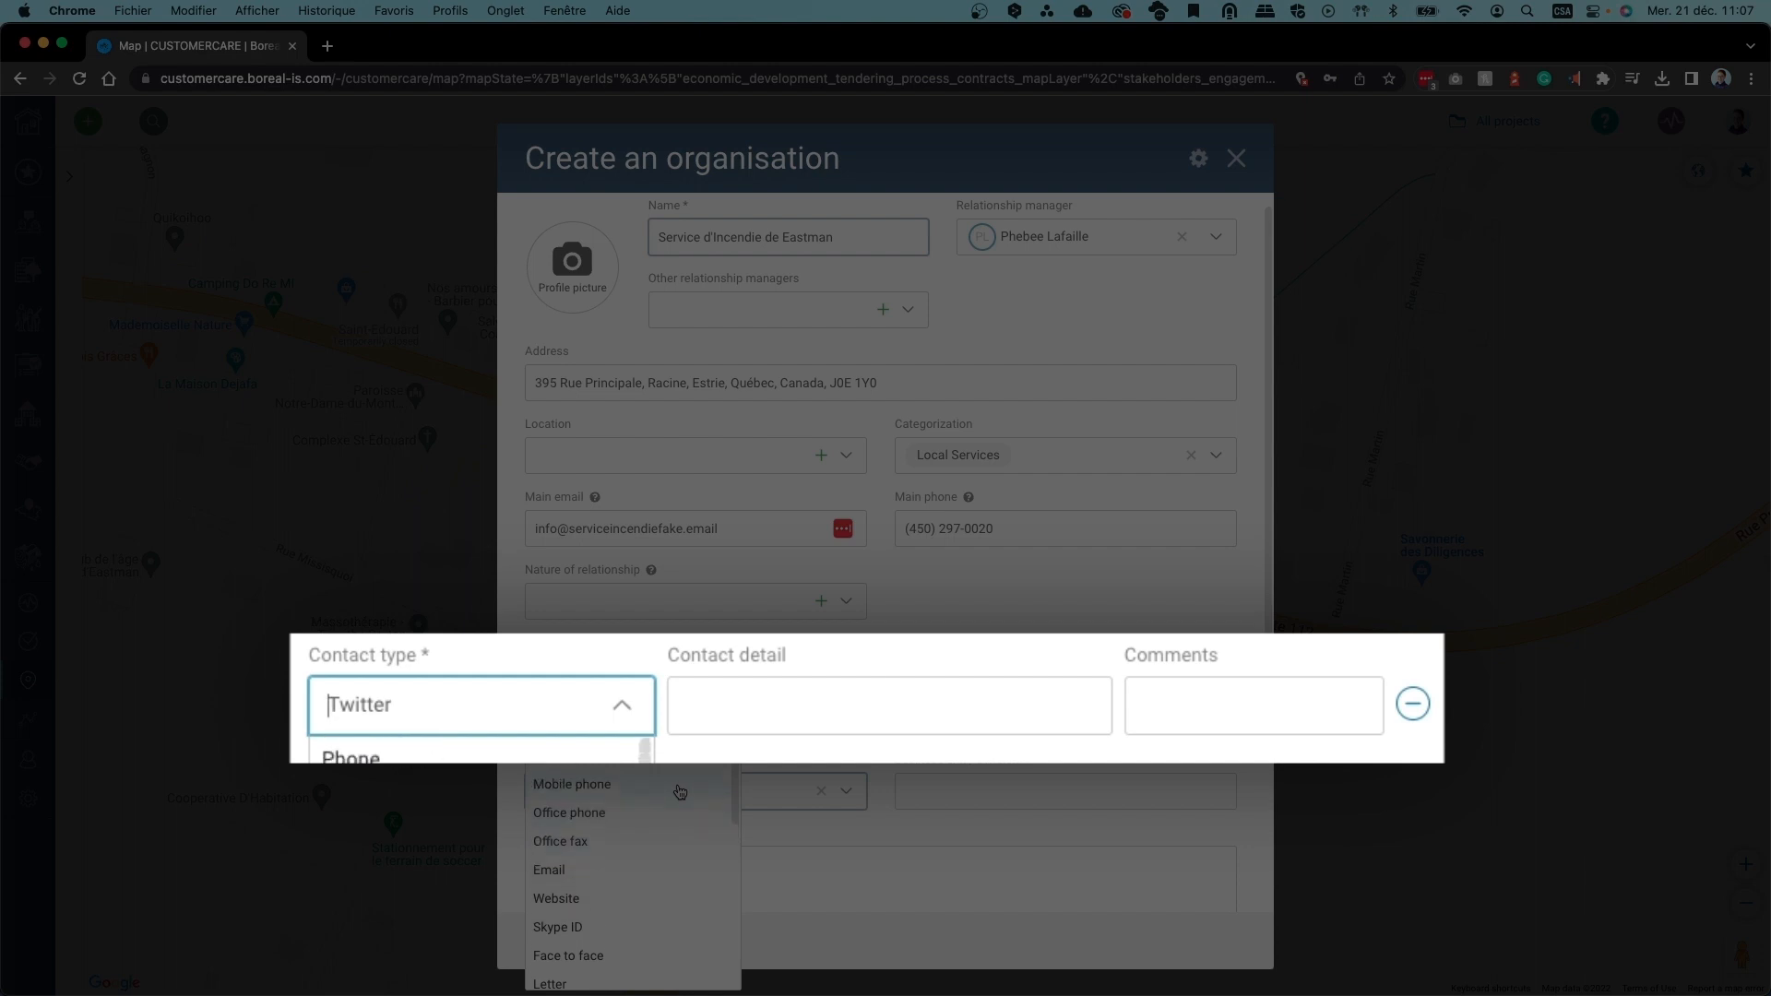
scroll(680, 791, "down", 4)
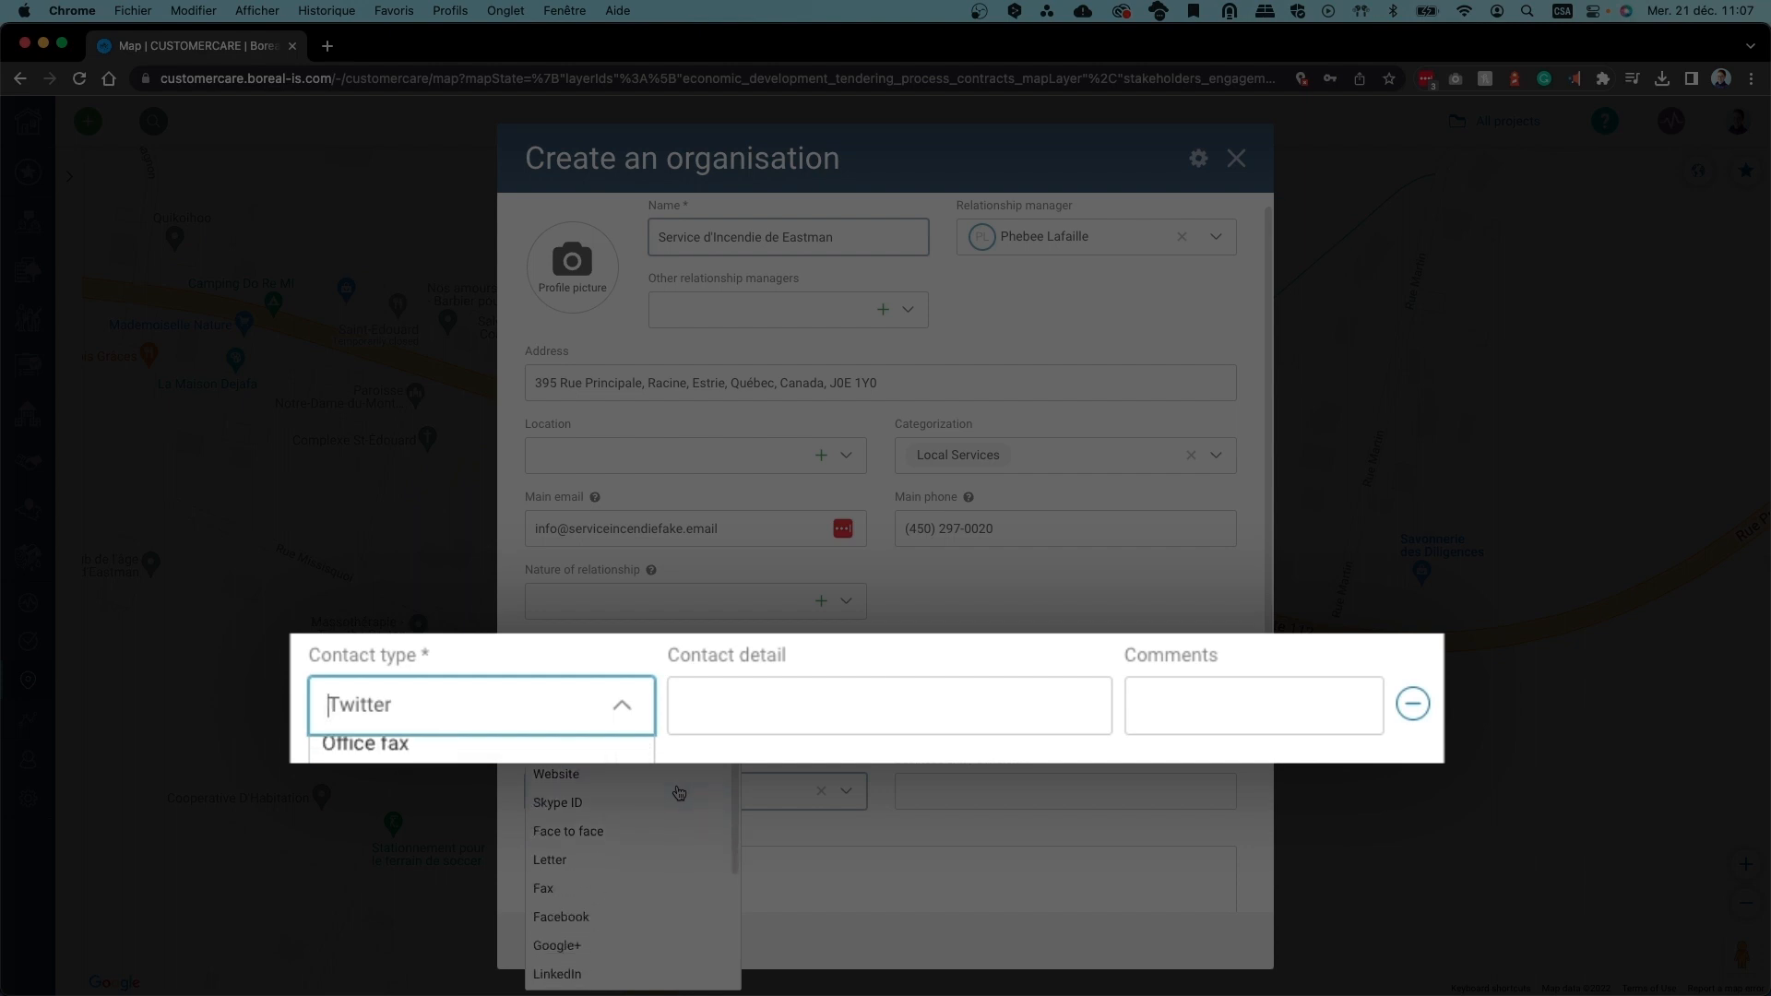
scroll(680, 791, "down", 3)
left_click(612, 900)
Enter pompier-eastman.qc.ca as the contact detail
left_click(845, 710)
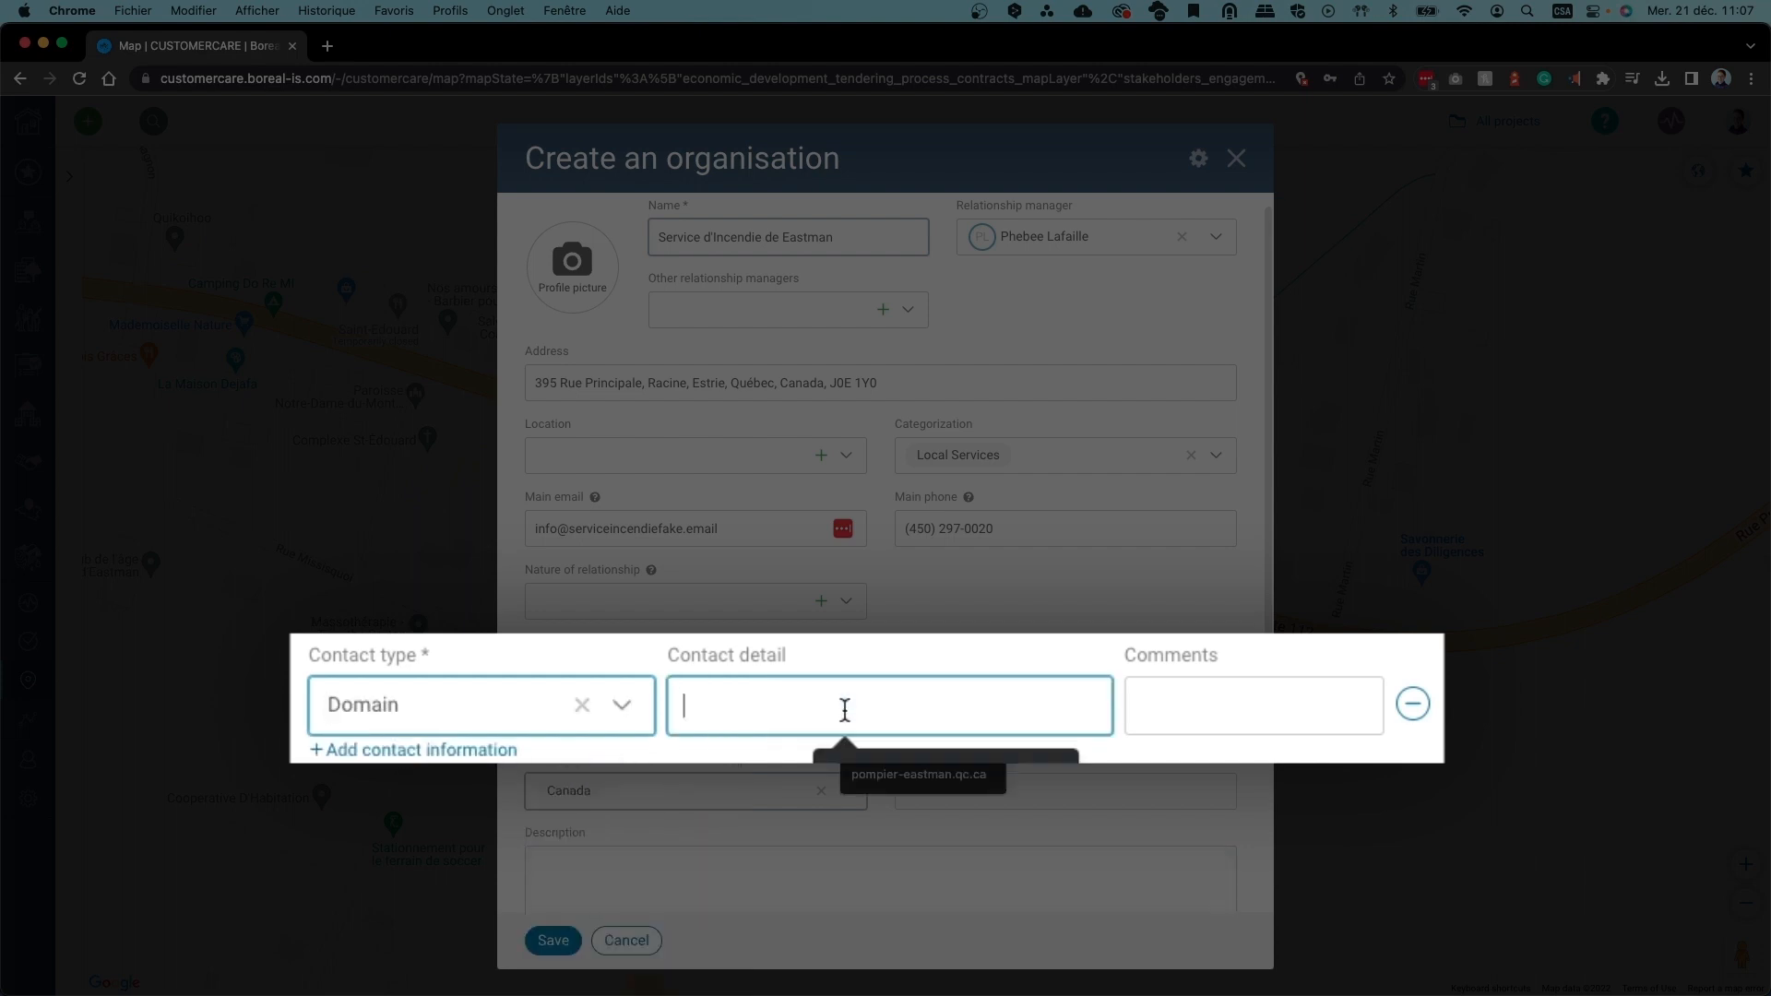
left_click(923, 776)
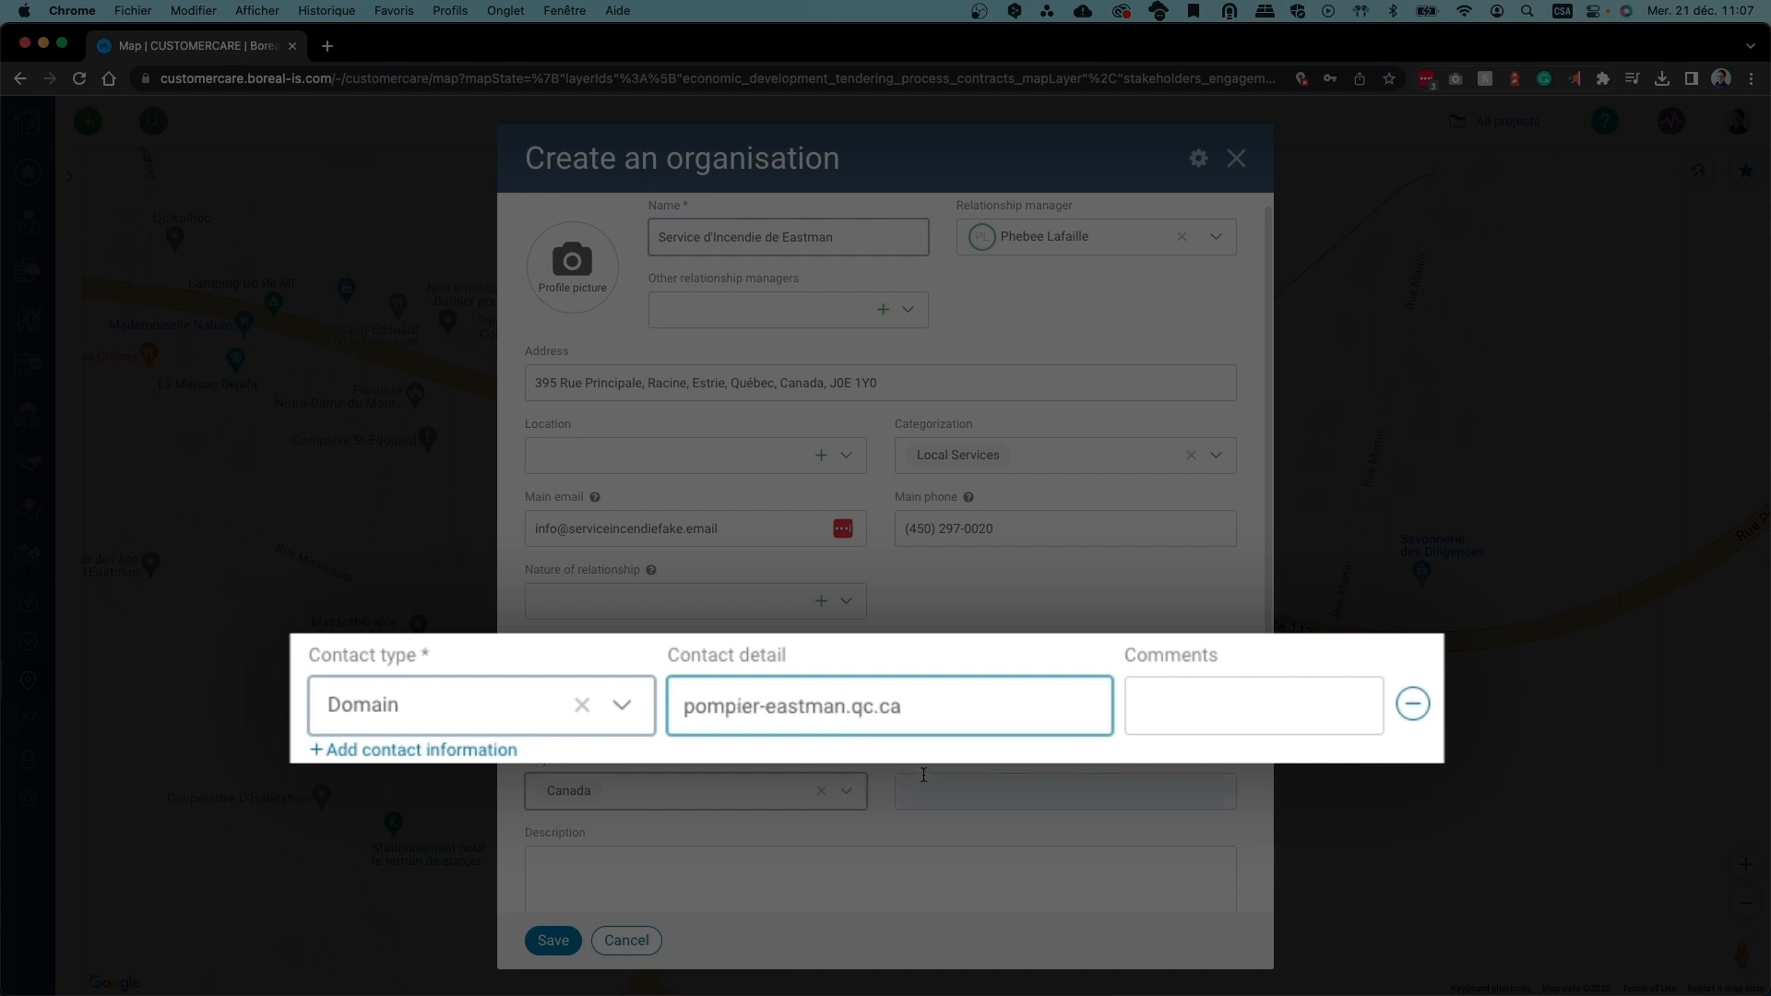
left_click(908, 741)
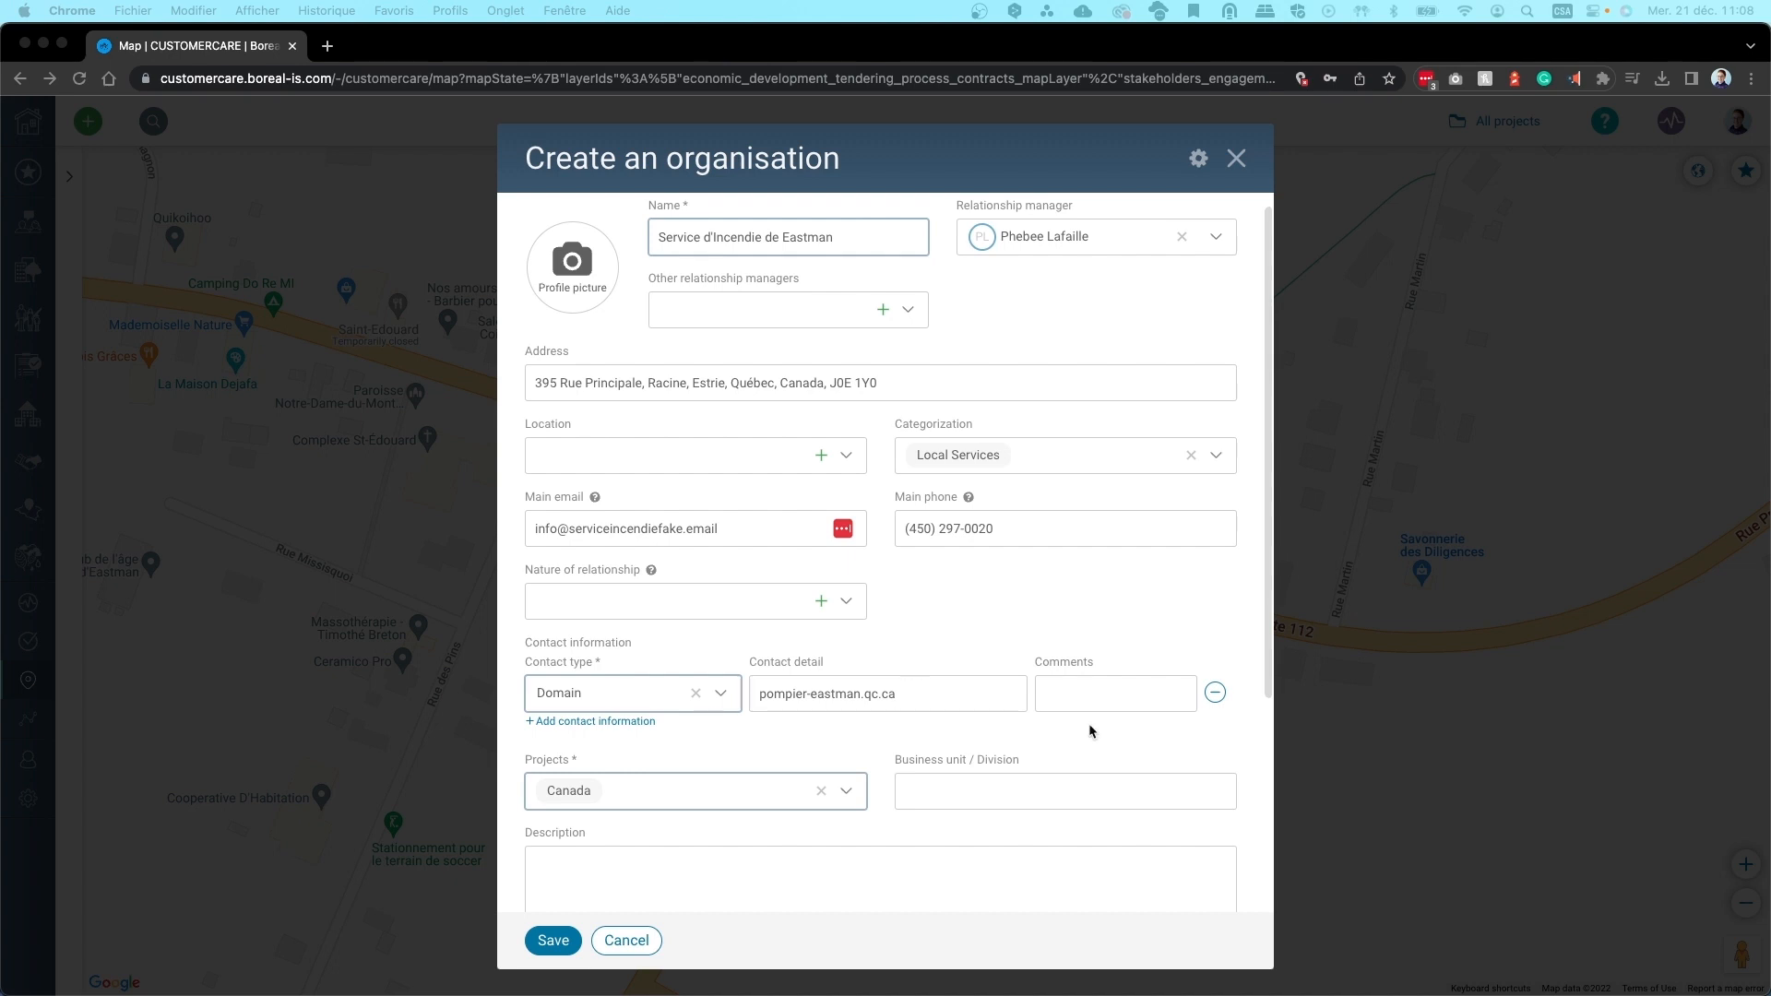
scroll(1087, 731, "down", 3)
scroll(1085, 722, "down", 4)
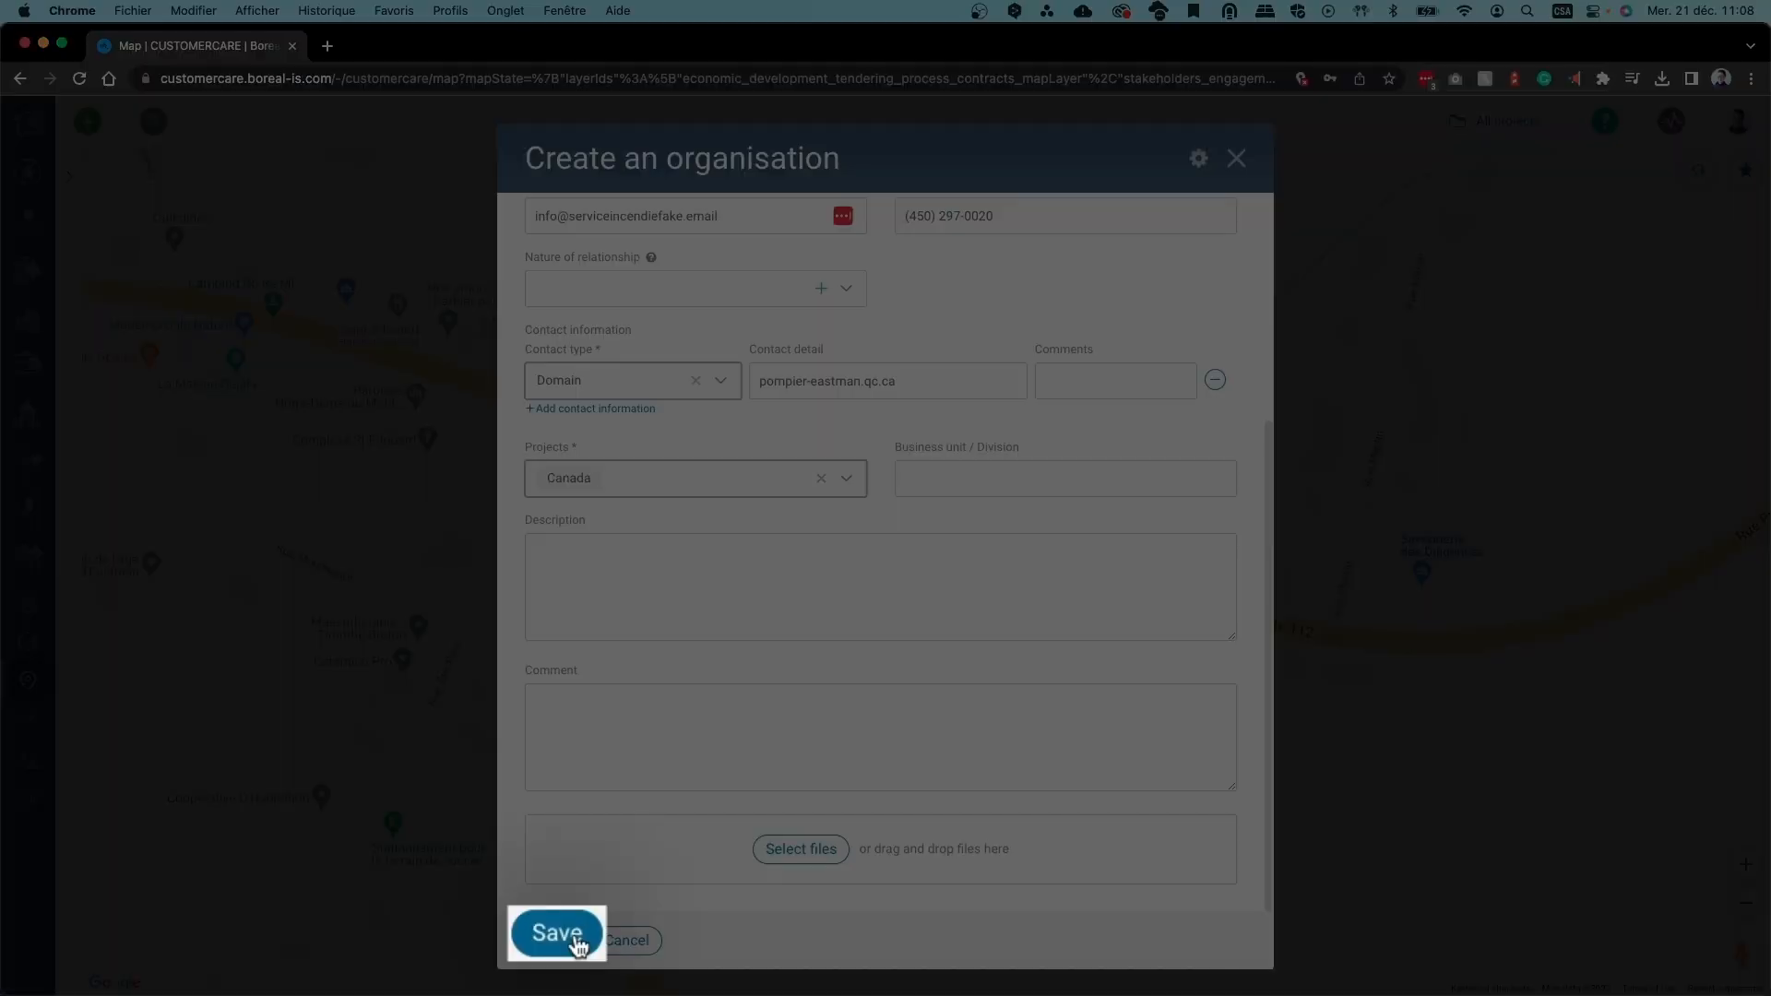
Save Service d'Incendie de Eastman as organisation O-01257 and give it a fire icon picture
left_click(572, 940)
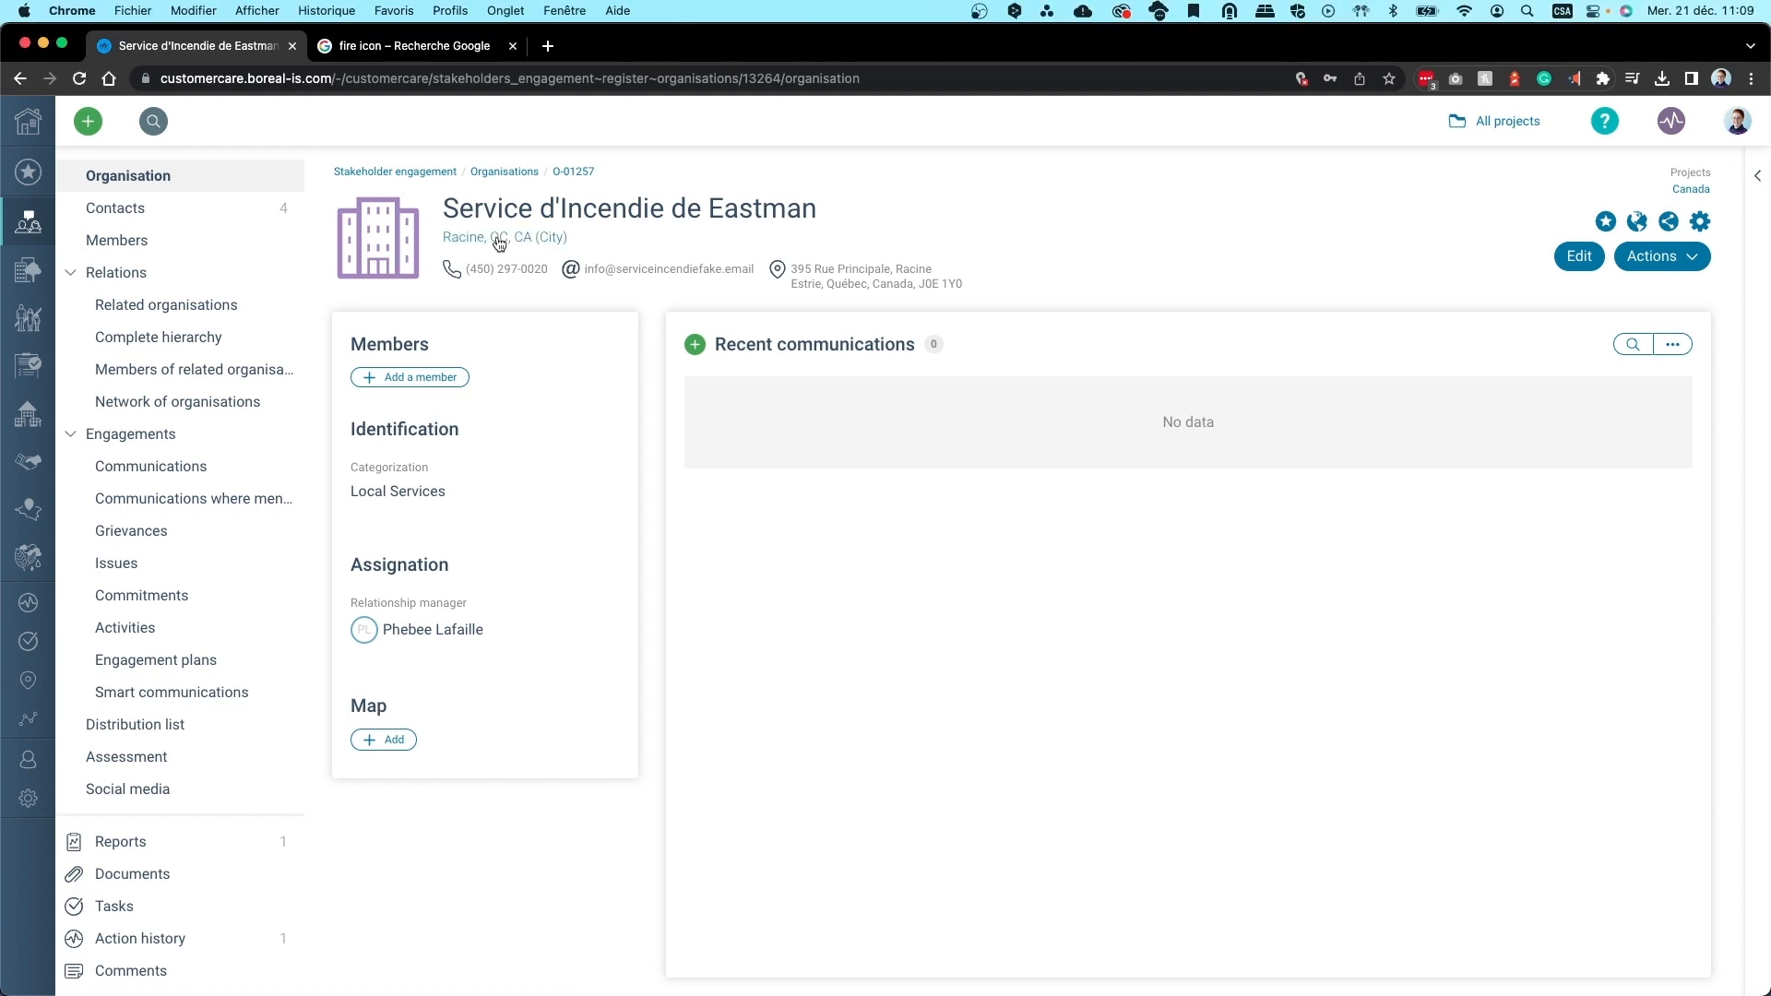
mouse_move(423, 274)
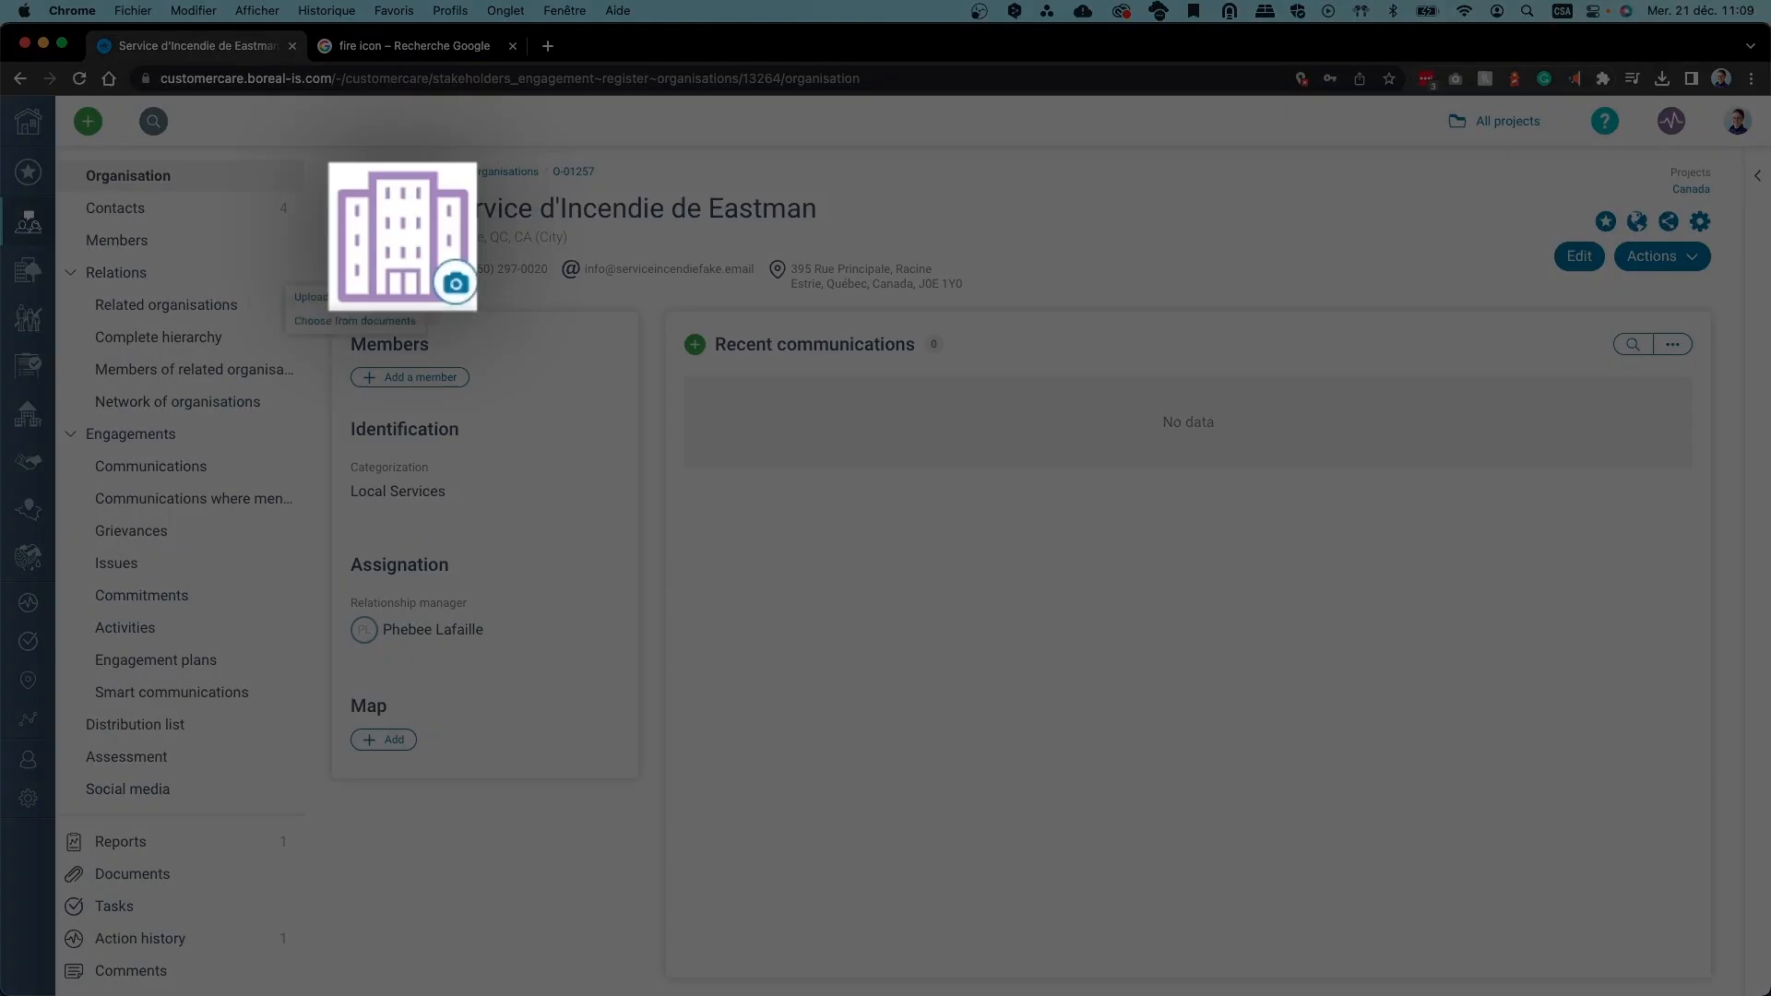
left_click(422, 274)
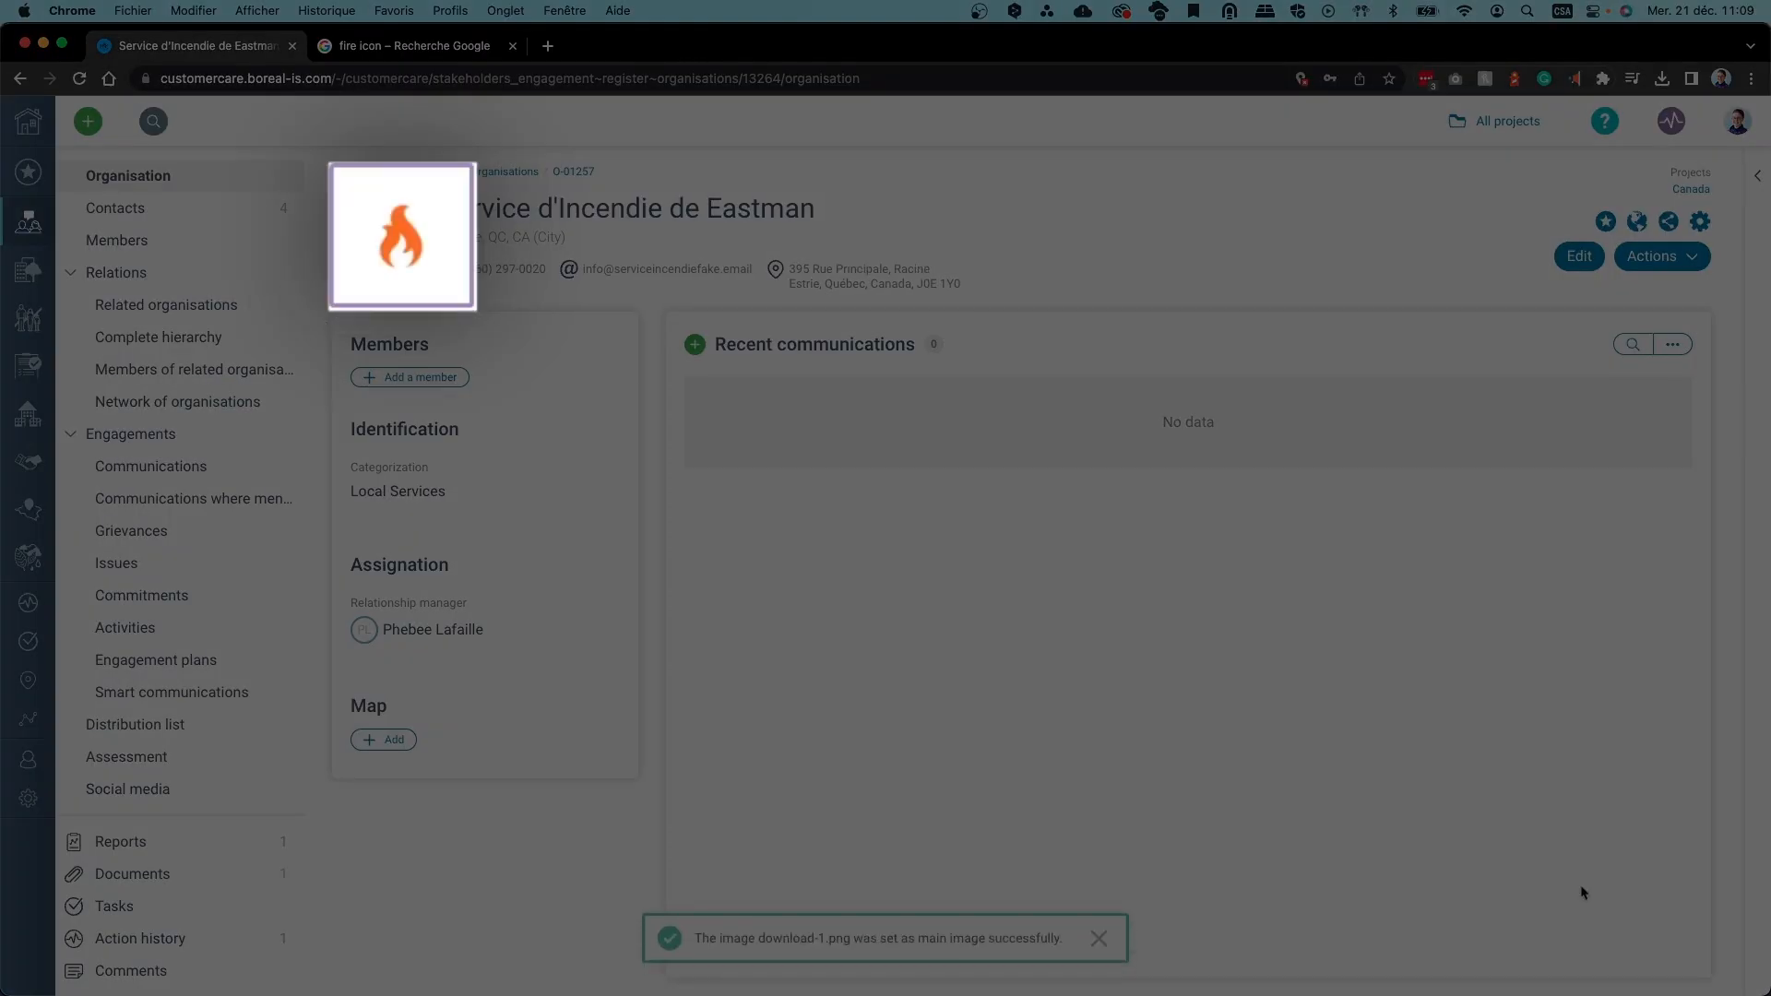